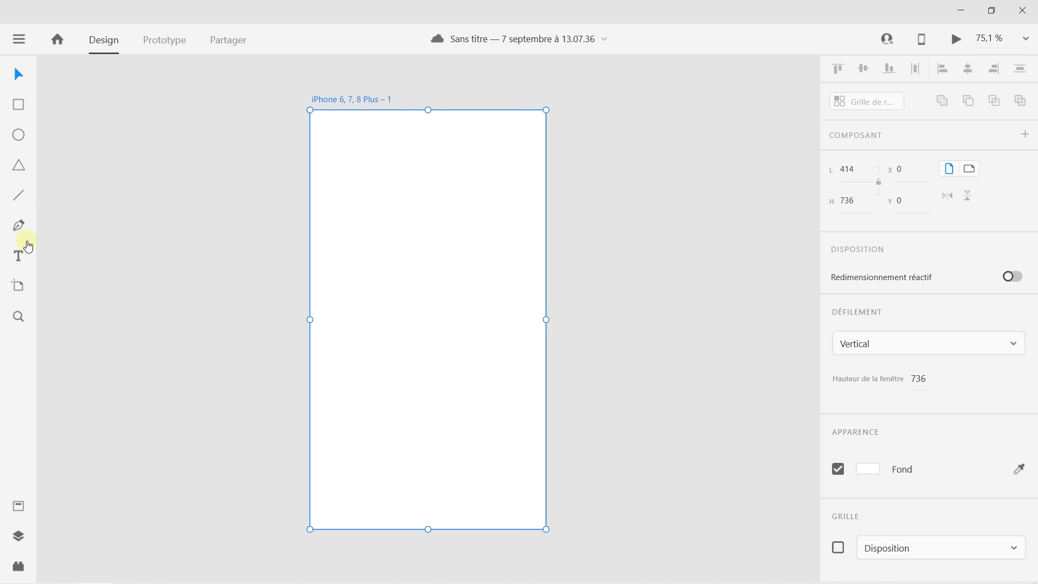
Add a second iPhone 6, 7, 8 Plus artboard beside the first one
drag(325, 227, 179, 215)
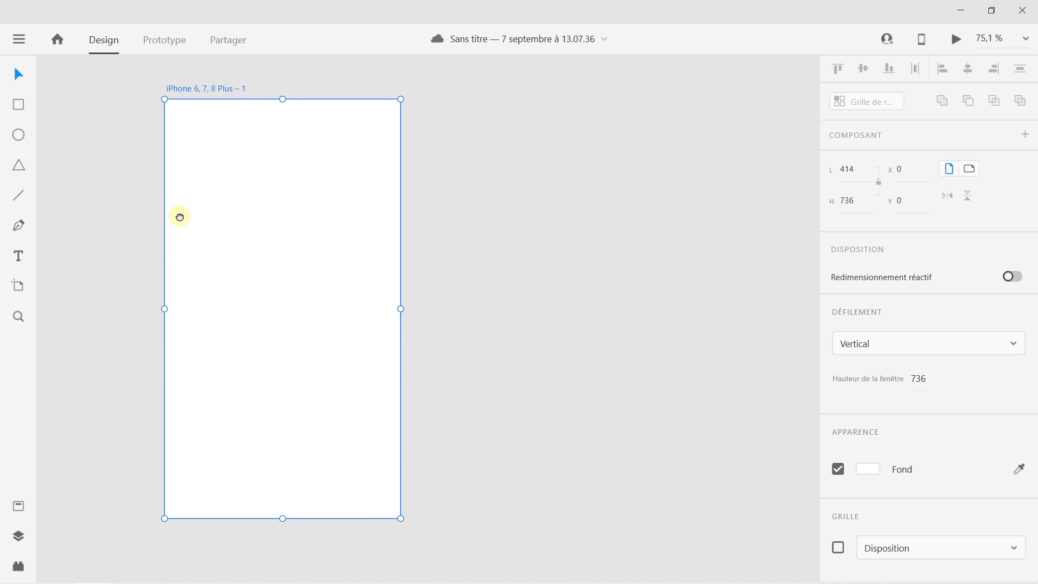
click(19, 288)
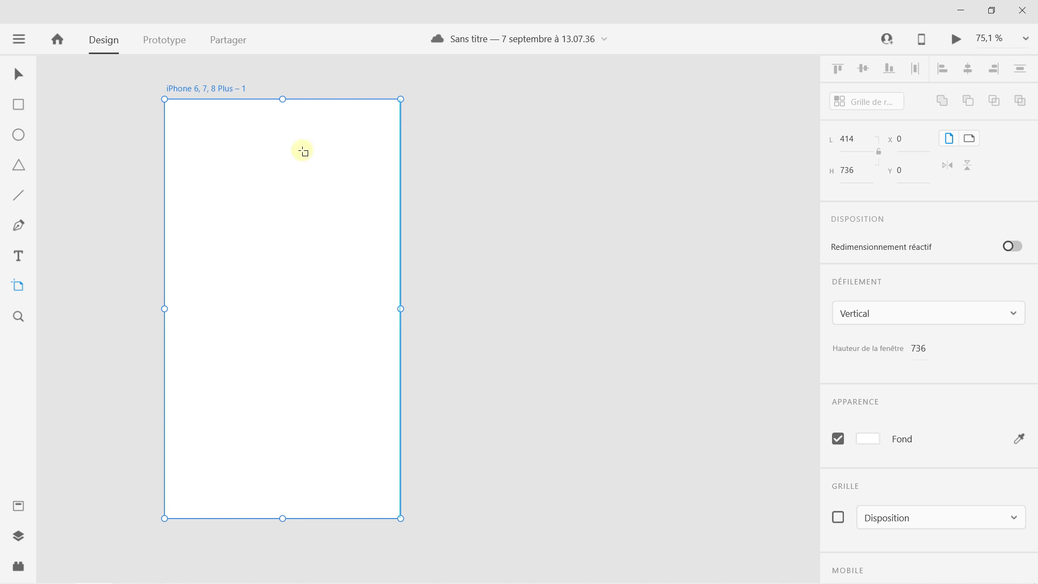
click(463, 99)
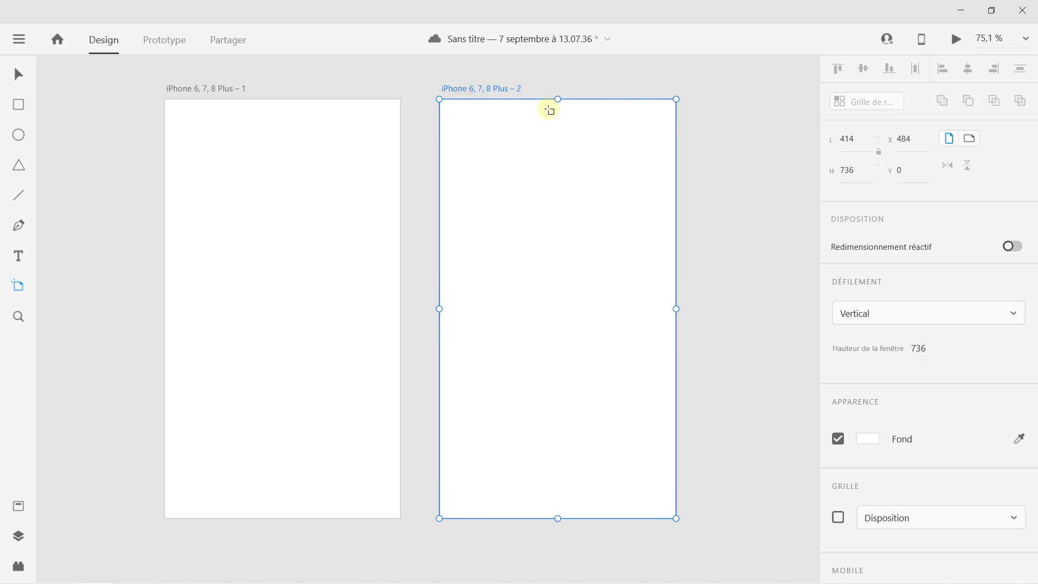
double_click(225, 89)
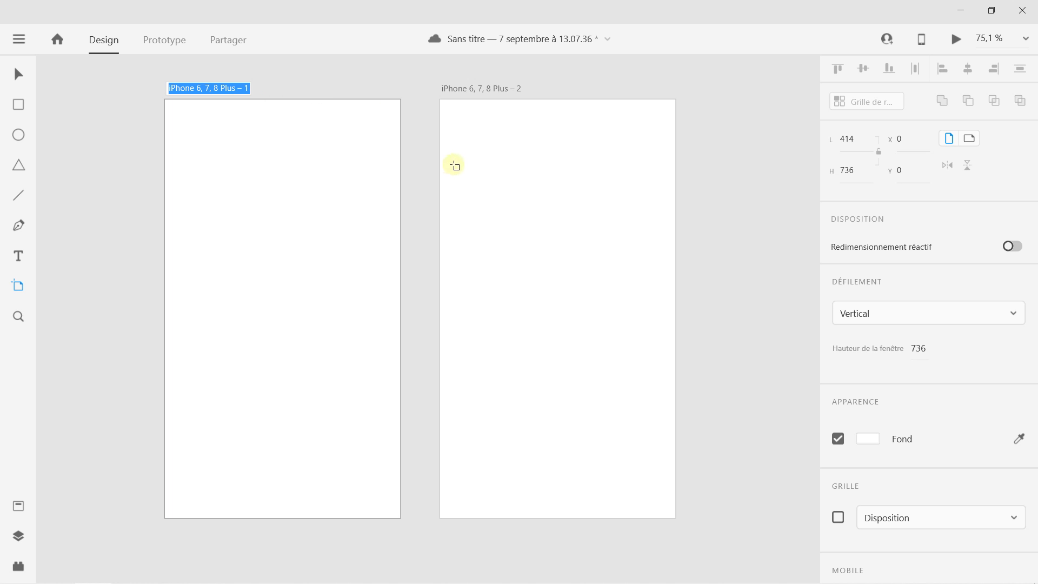
click(14, 74)
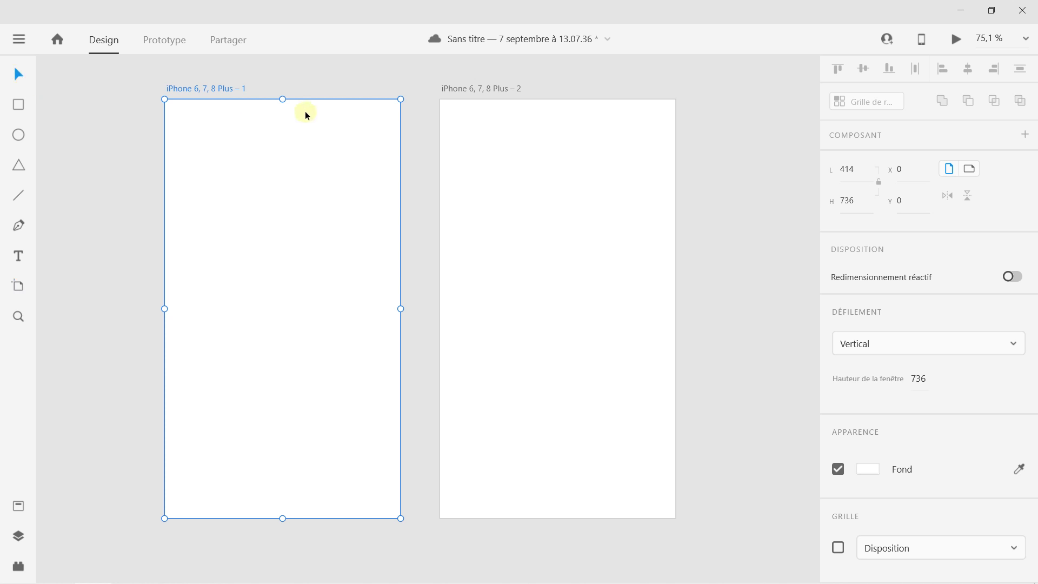
Add a third iPhone 6, 7, 8 Plus artboard after the second one
click(16, 284)
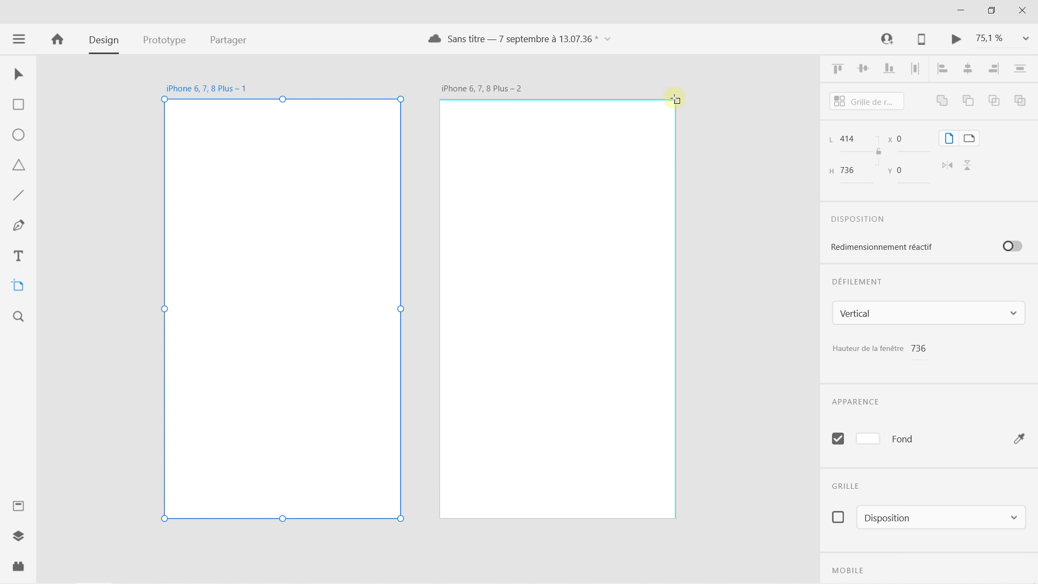
click(702, 100)
scroll(655, 121, right, 5)
scroll(470, 157, down, 5)
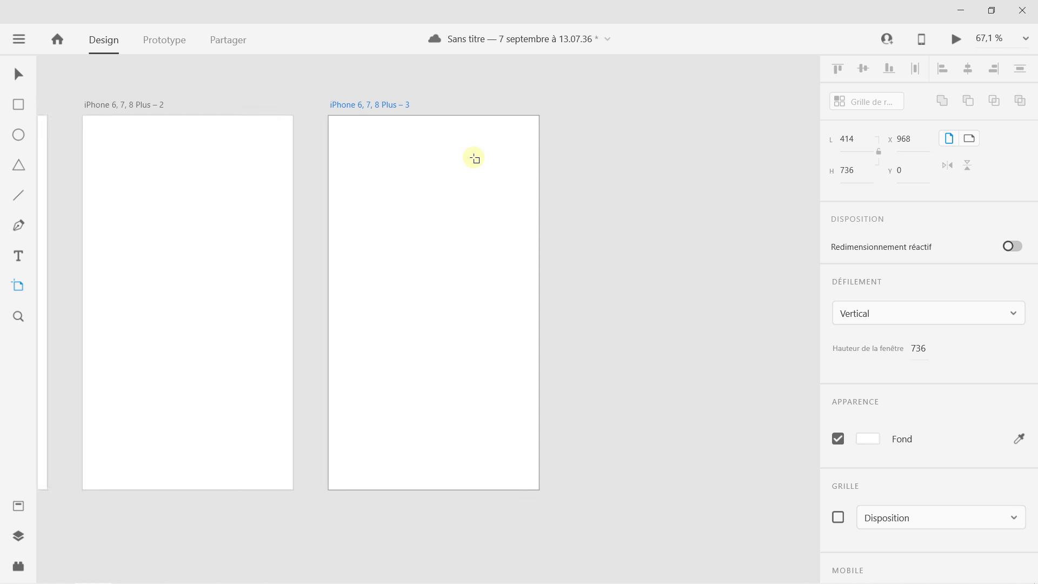
scroll(354, 150, up, 3)
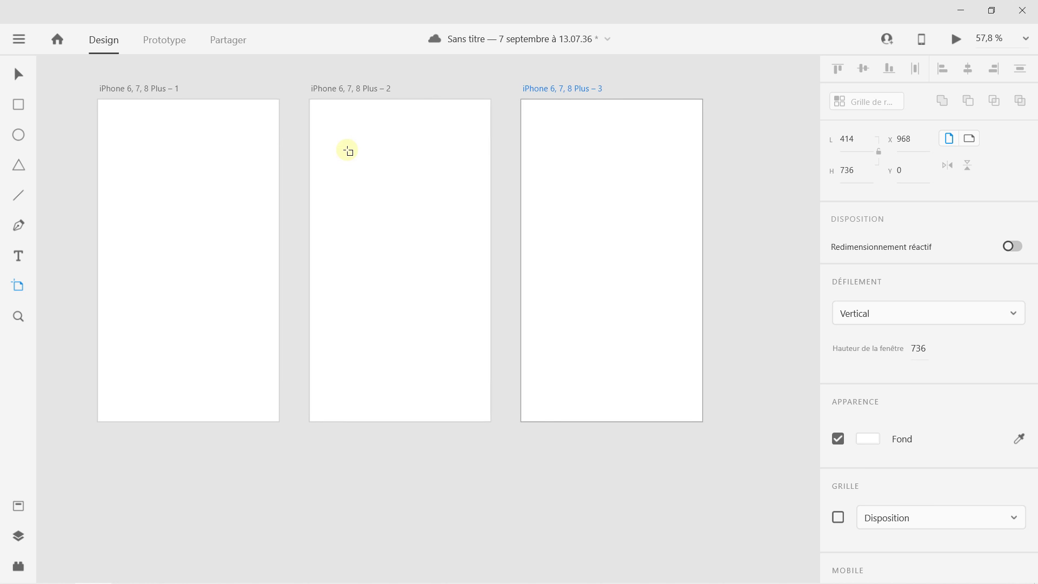
drag(238, 181, 241, 178)
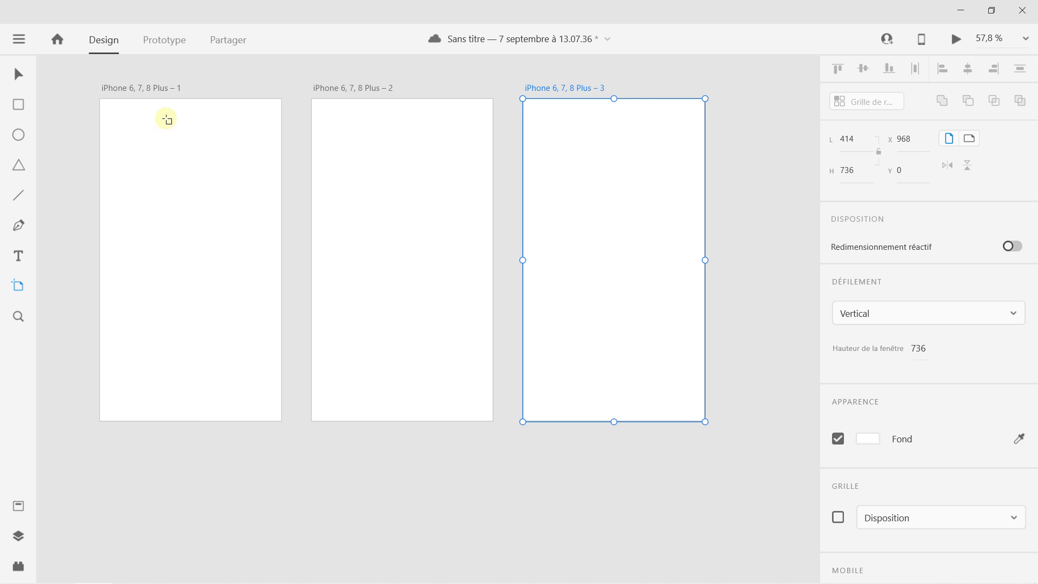
drag(167, 119, 301, 143)
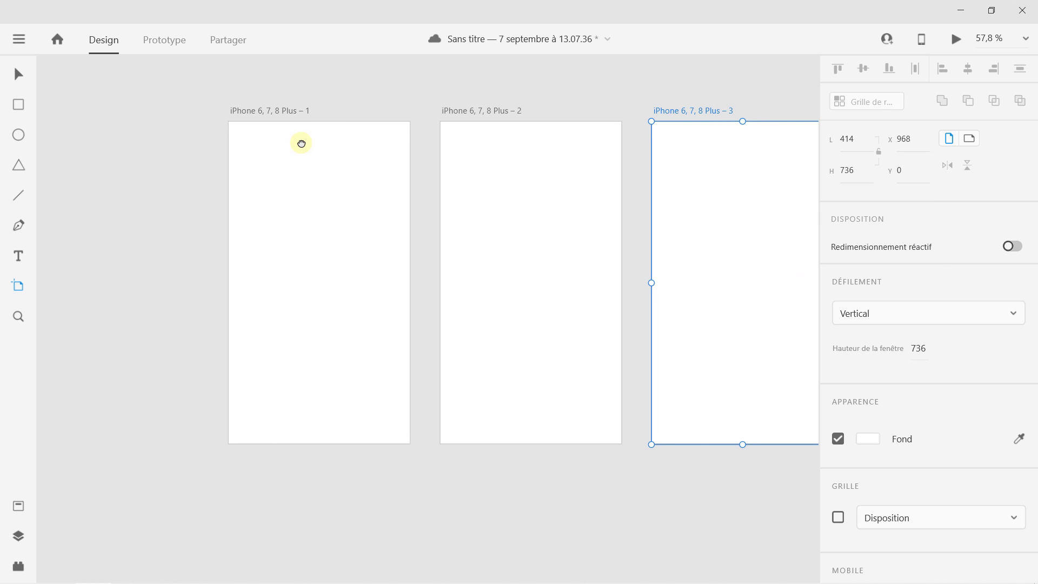
scroll(398, 143, right, 5)
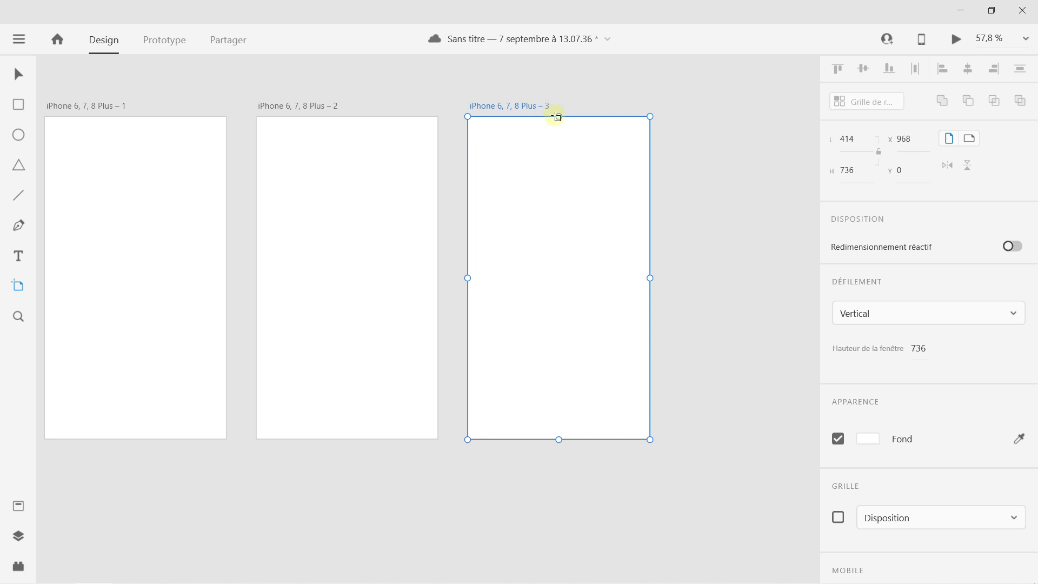
drag(246, 171, 421, 169)
Draw a full-width rectangle about 414 × 166 along the upper edge of the first artboard
scroll(341, 167, up, 1)
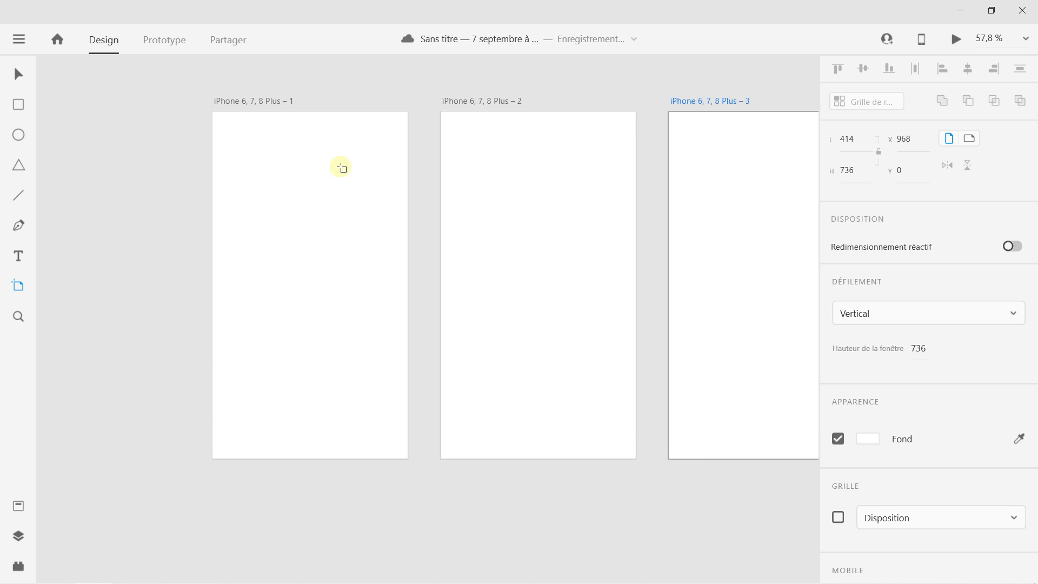
scroll(340, 167, up, 2)
drag(337, 169, 346, 163)
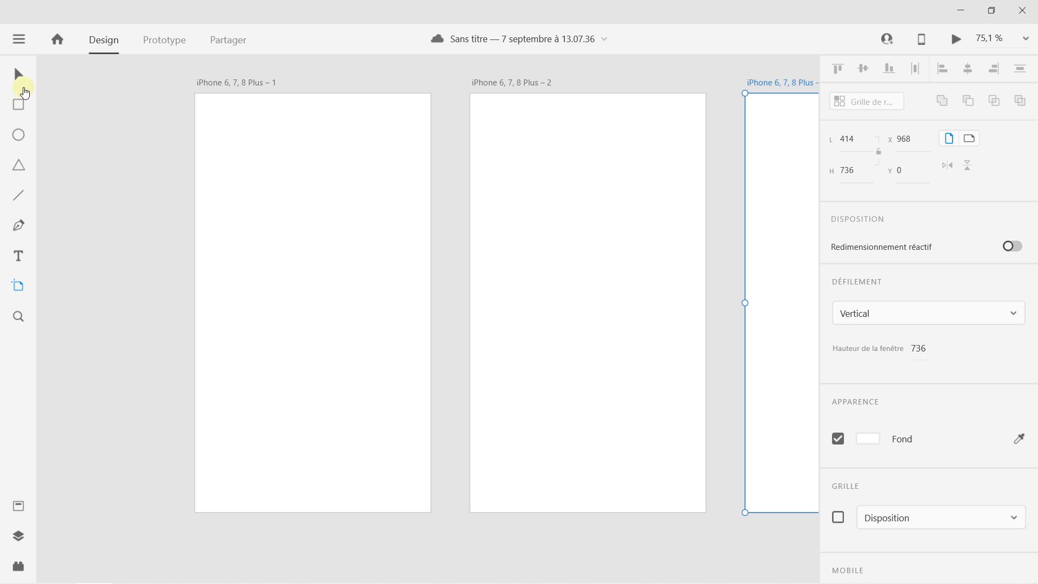
click(21, 105)
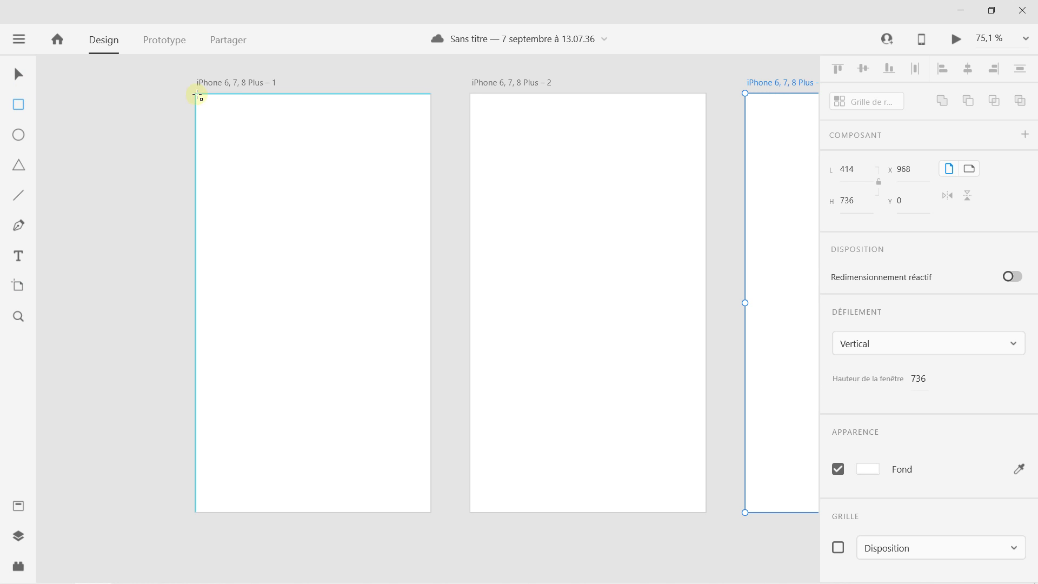
mouse_move(196, 95)
mouse_down()
mouse_move(244, 144)
mouse_move(431, 188)
mouse_up()
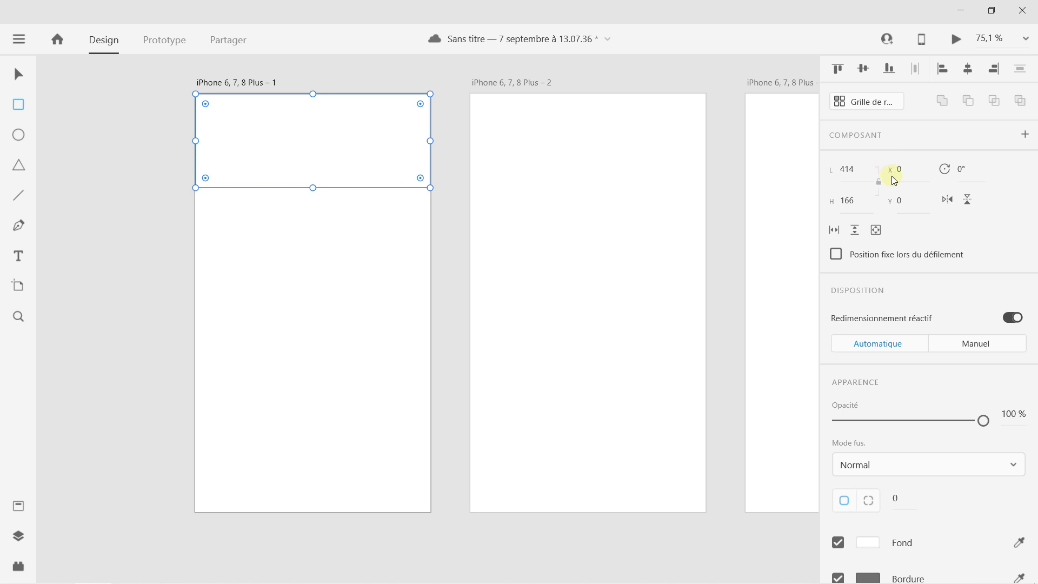
Fill the rectangle on the first artboard with a solid saturated blue and turn off its border
scroll(890, 184, down, 2)
scroll(891, 187, down, 4)
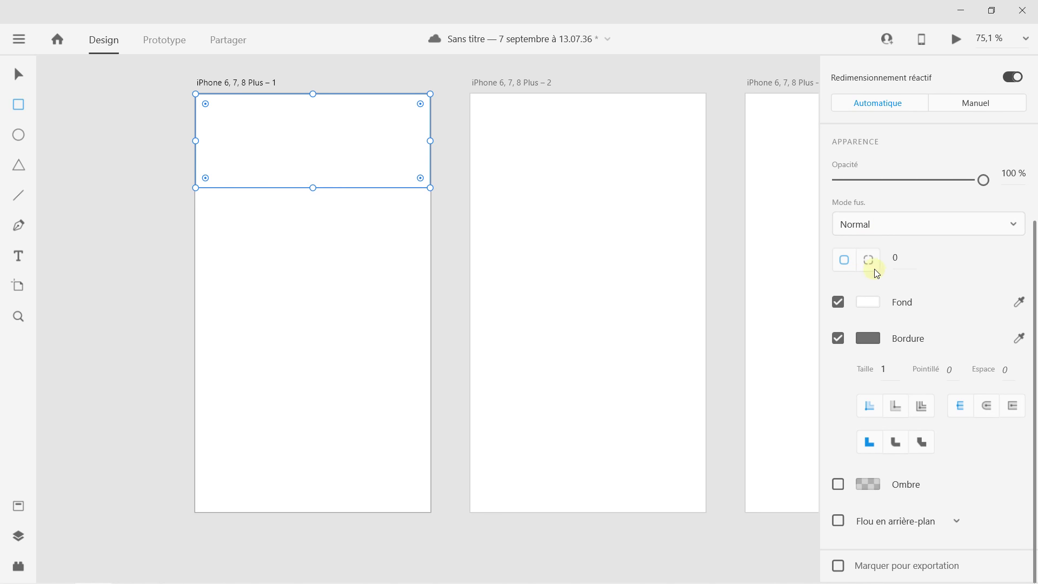
click(865, 303)
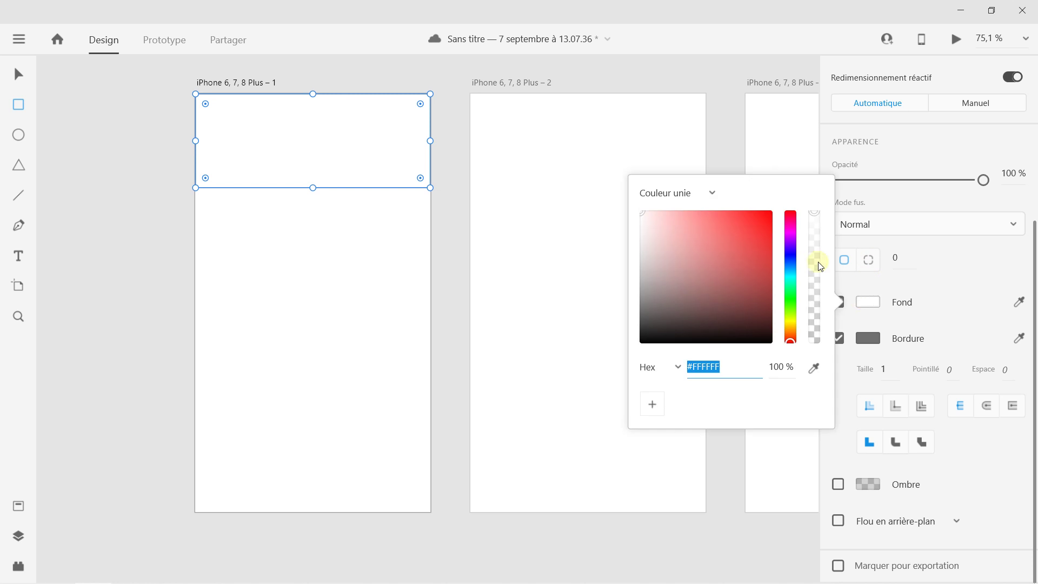
click(790, 264)
drag(762, 261, 780, 228)
click(901, 260)
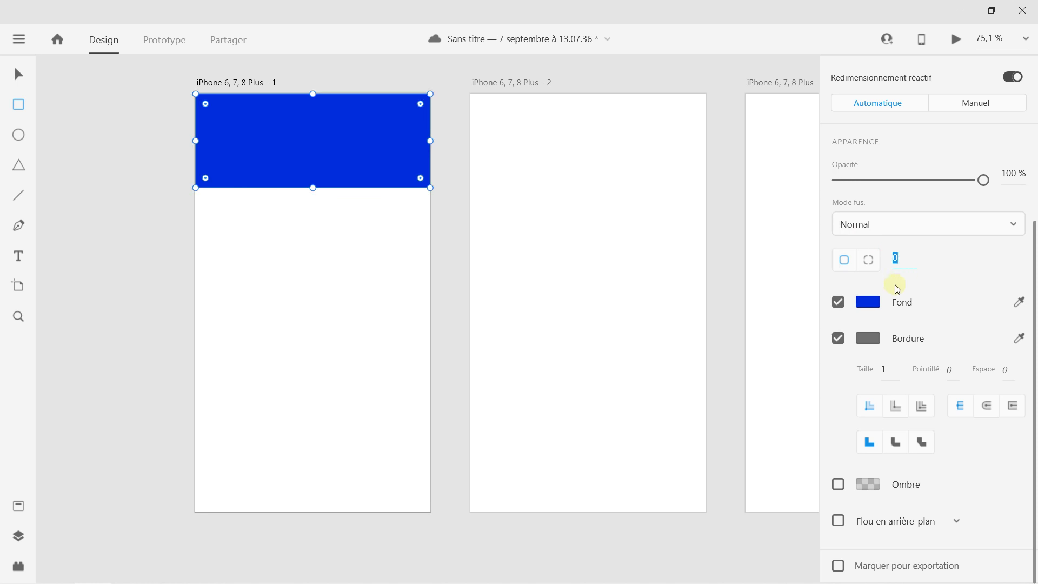
click(837, 339)
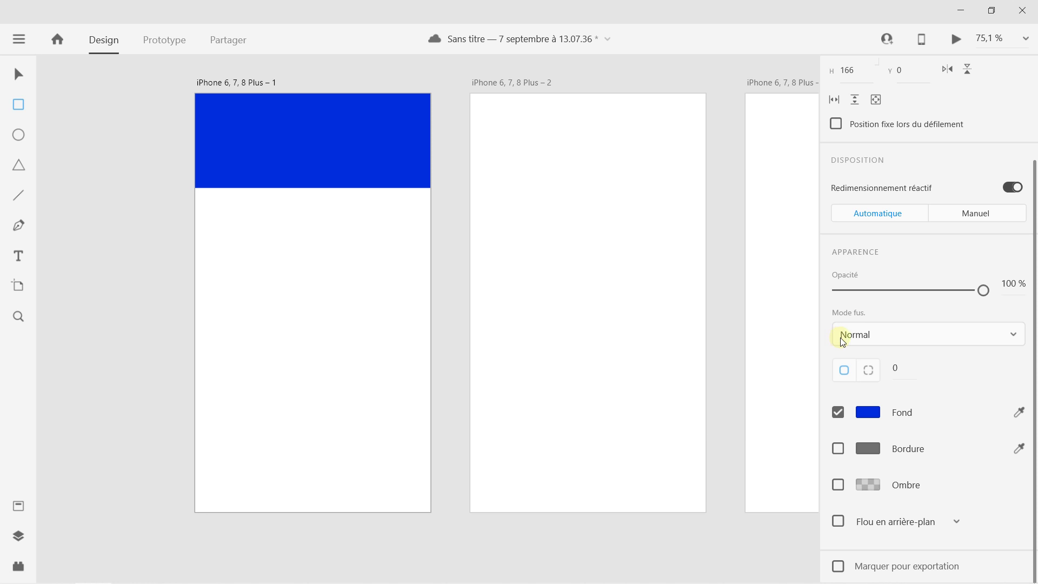
Try a red border of size 3 on the blue rectangle and turn the border off again
click(837, 448)
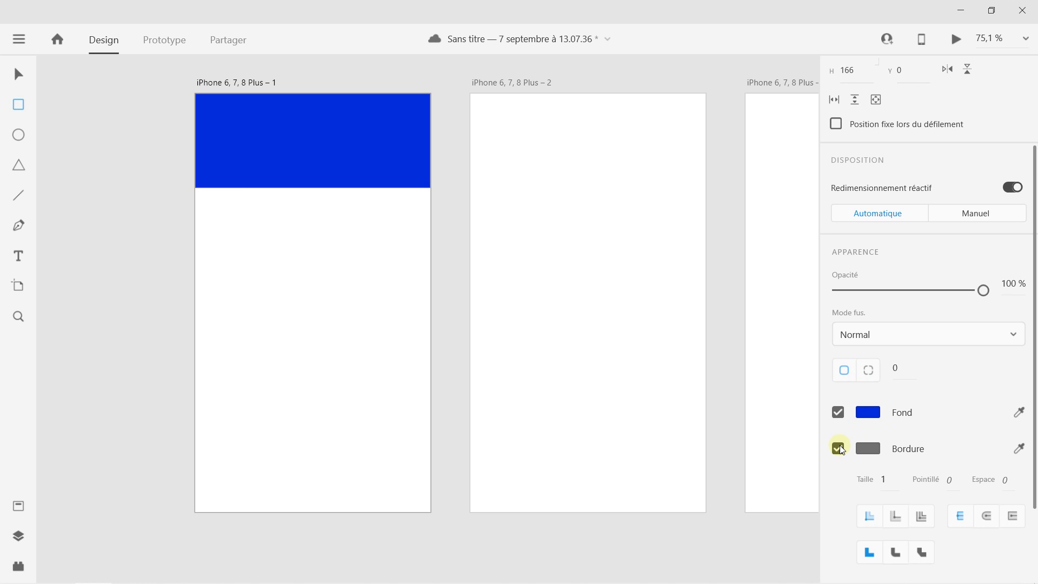
click(866, 454)
drag(753, 356, 772, 346)
click(881, 448)
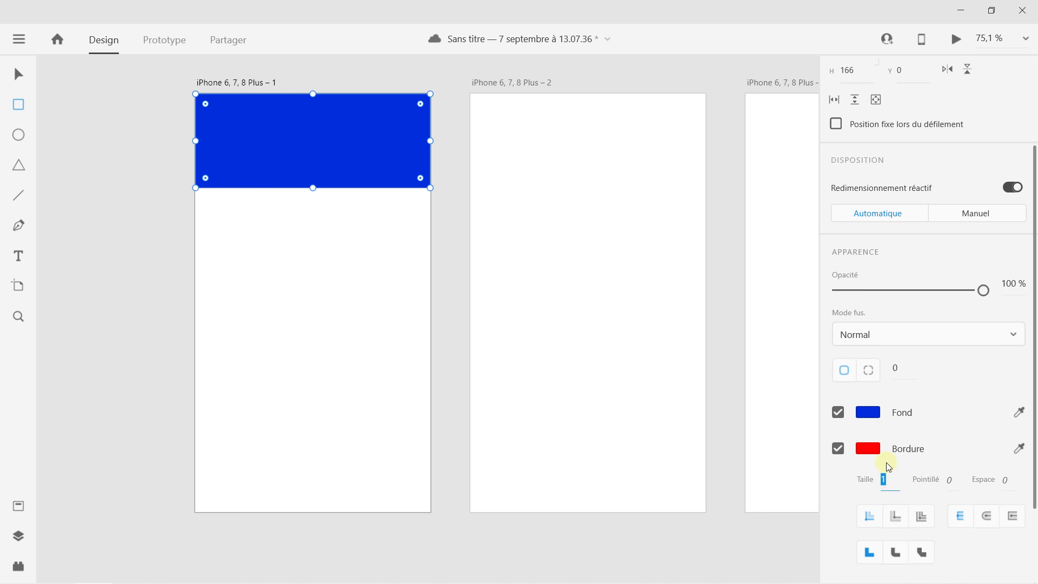
text(3)
key(Return)
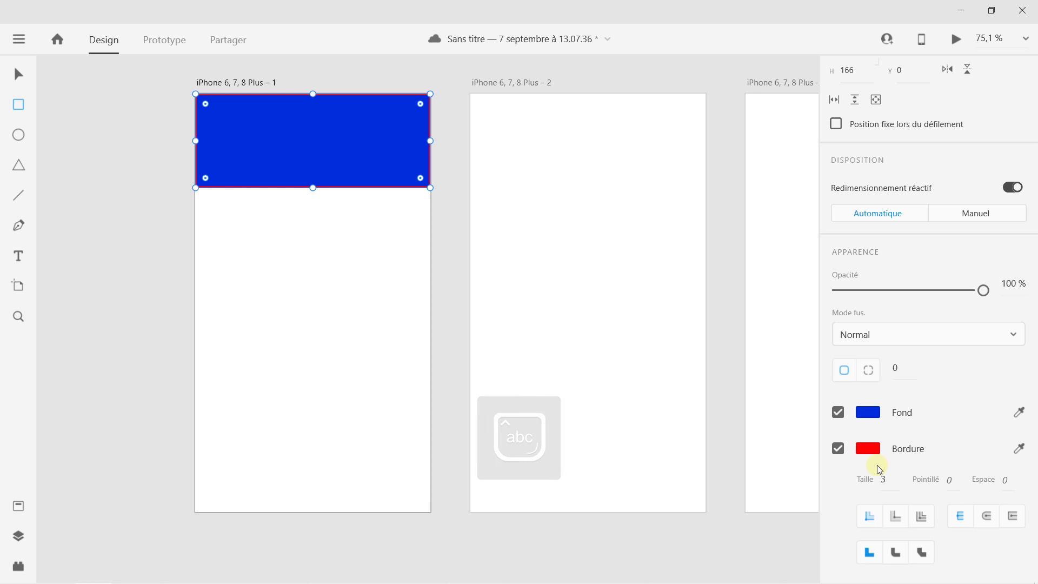
click(837, 448)
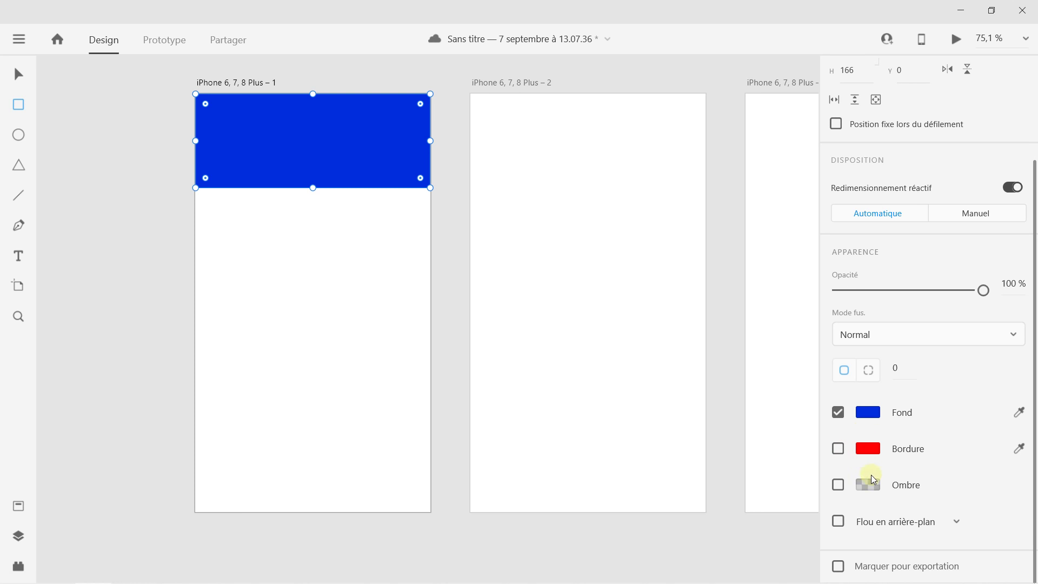
Show the layers of the first artboard
scroll(881, 352, up, 3)
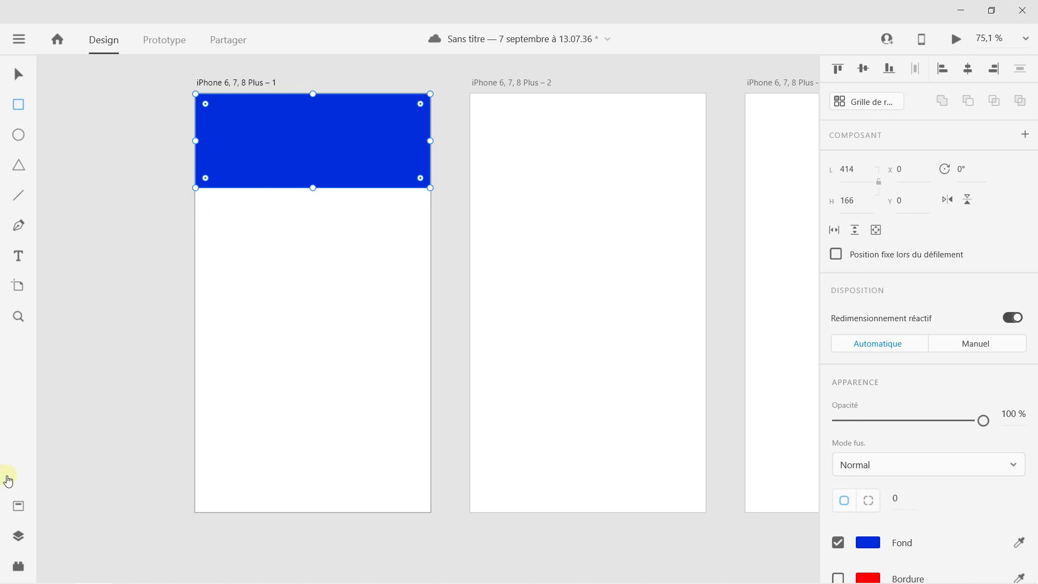
click(20, 537)
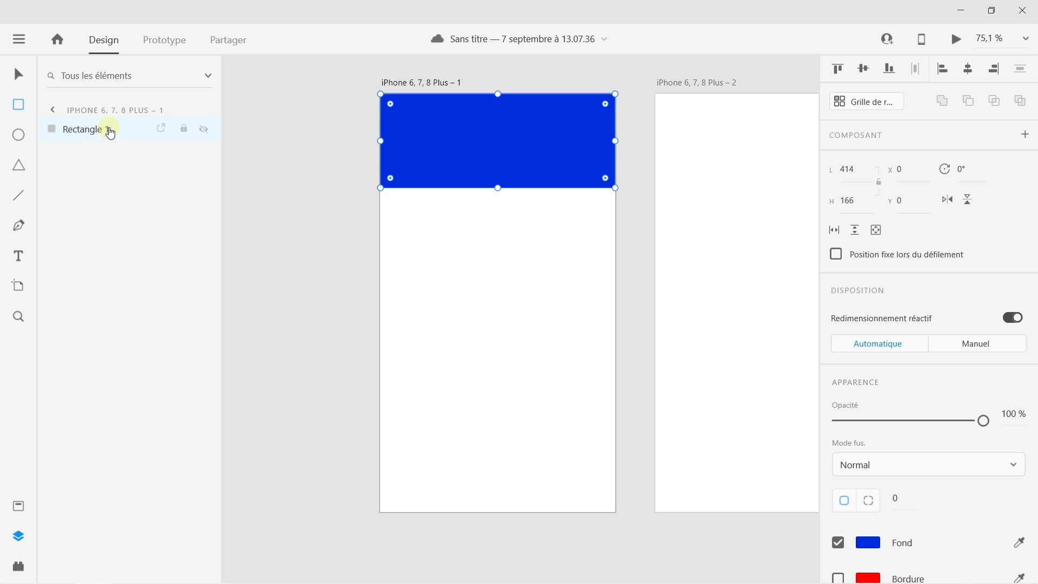
Draw a circle about 125 × 125 below the blue rectangle and fill it with dark red #911111
click(19, 137)
drag(413, 249, 485, 362)
scroll(897, 400, down, 2)
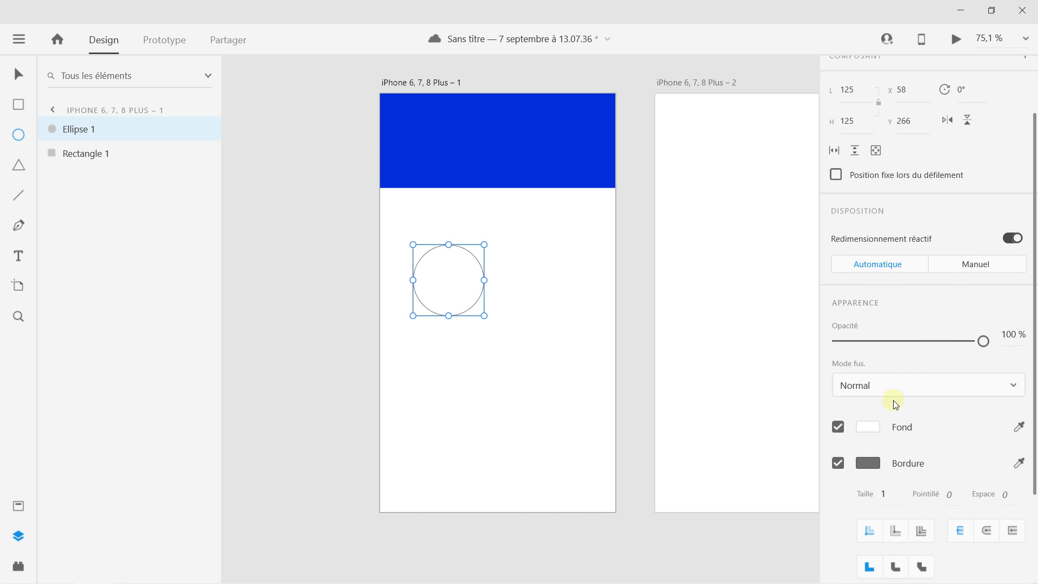
click(867, 427)
click(789, 375)
drag(743, 373, 790, 326)
click(755, 393)
click(790, 335)
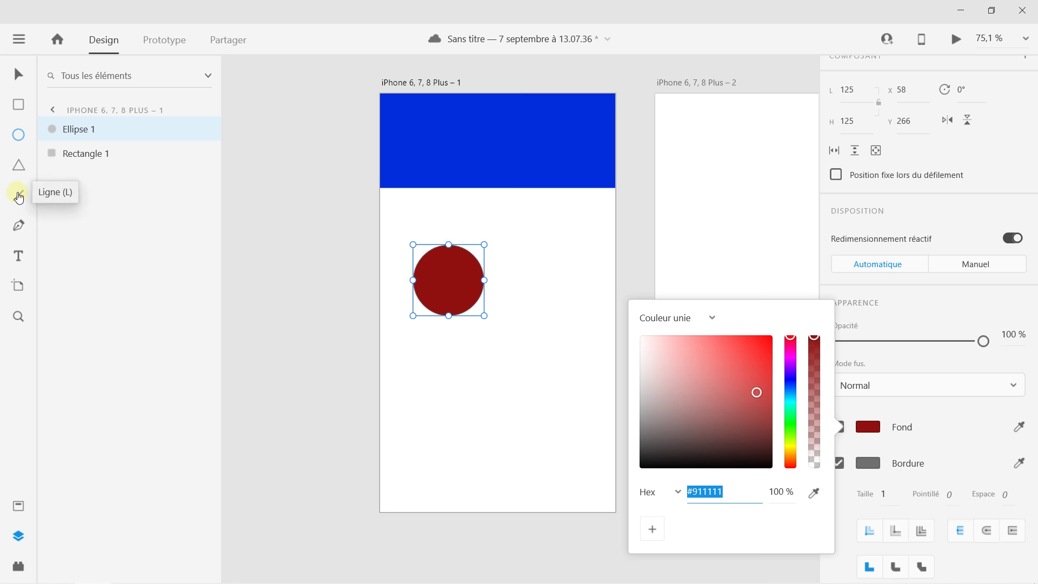
Draw a closed, irregular curved path below the circle with the Pen tool
click(20, 229)
click(445, 379)
click(488, 344)
drag(490, 346, 540, 417)
drag(500, 443, 377, 357)
key(Escape)
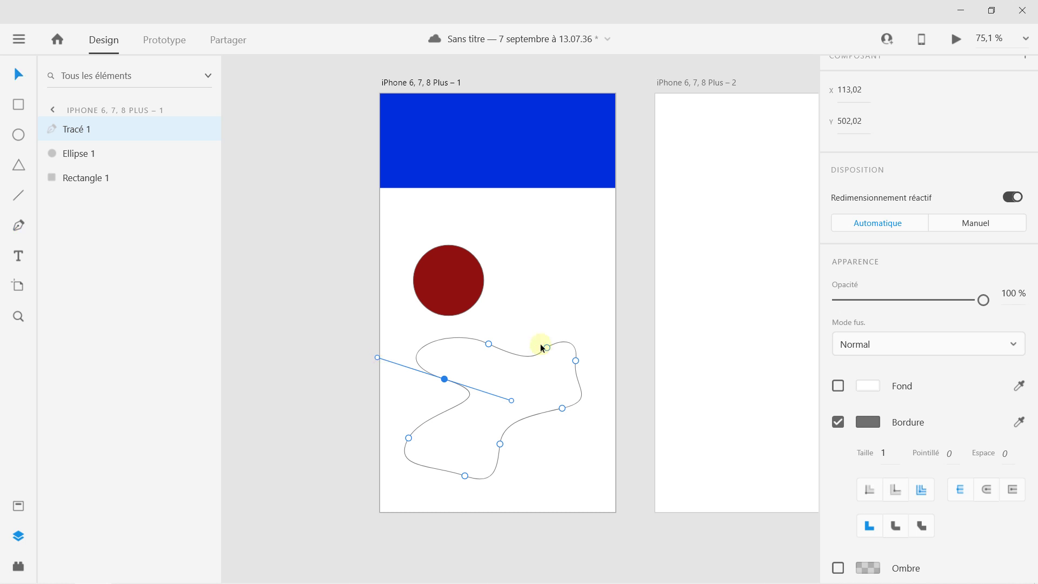
Shift an upper anchor point of the curved path slightly and fill the shape with red #FF0909
mouse_move(490, 342)
mouse_down()
mouse_move(495, 329)
mouse_move(485, 350)
mouse_up()
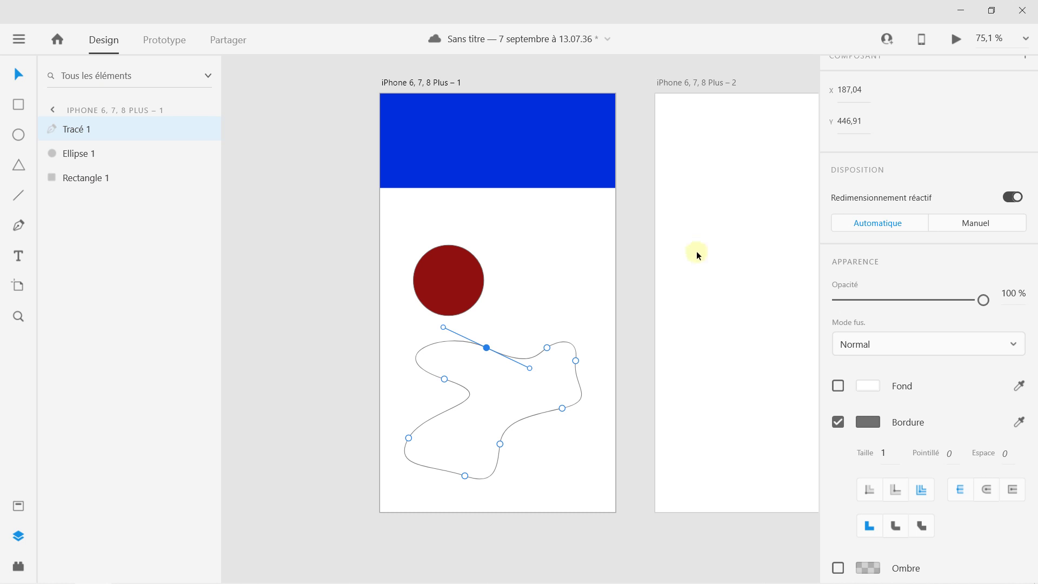
click(866, 387)
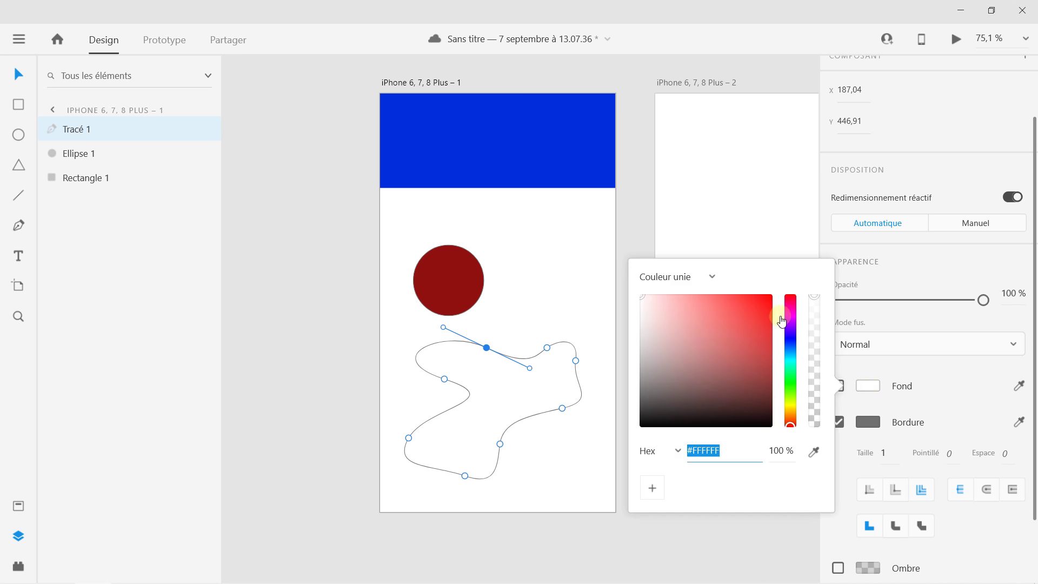
drag(767, 321, 769, 297)
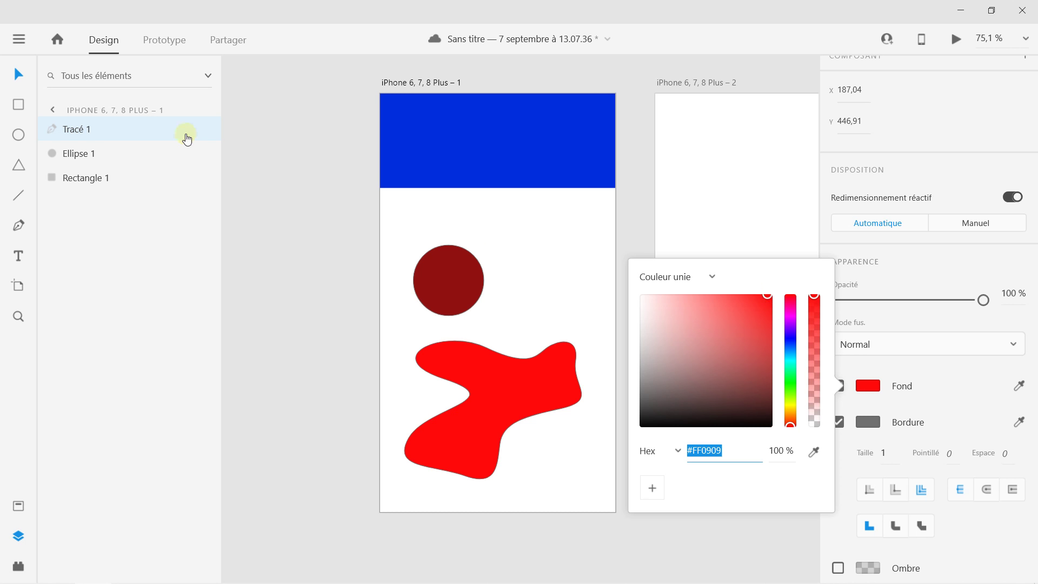
Delete the dark red circle and the red curved shape from the first artboard
click(15, 79)
click(434, 261)
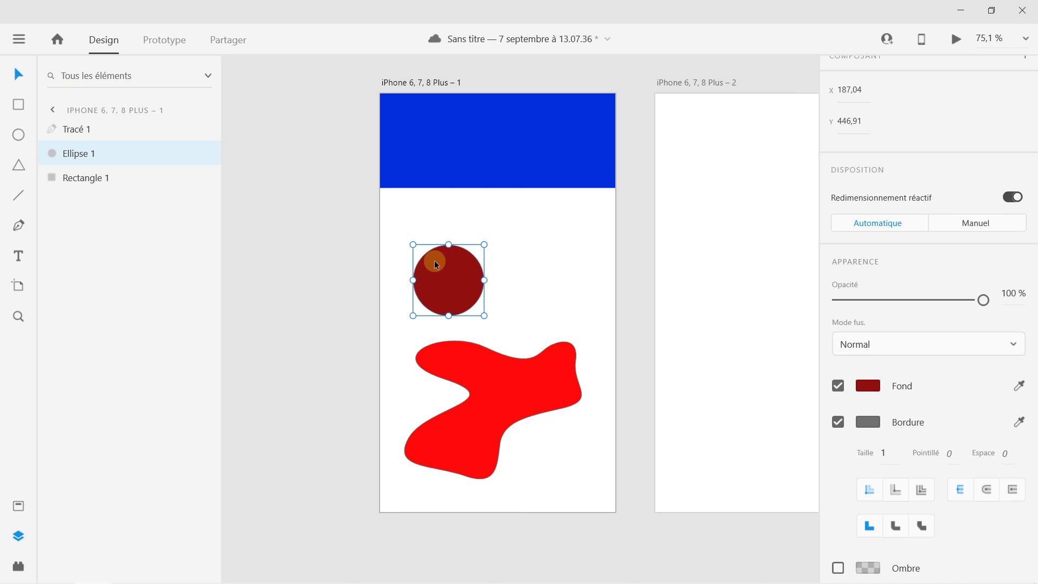
key(Delete)
click(496, 369)
key(Delete)
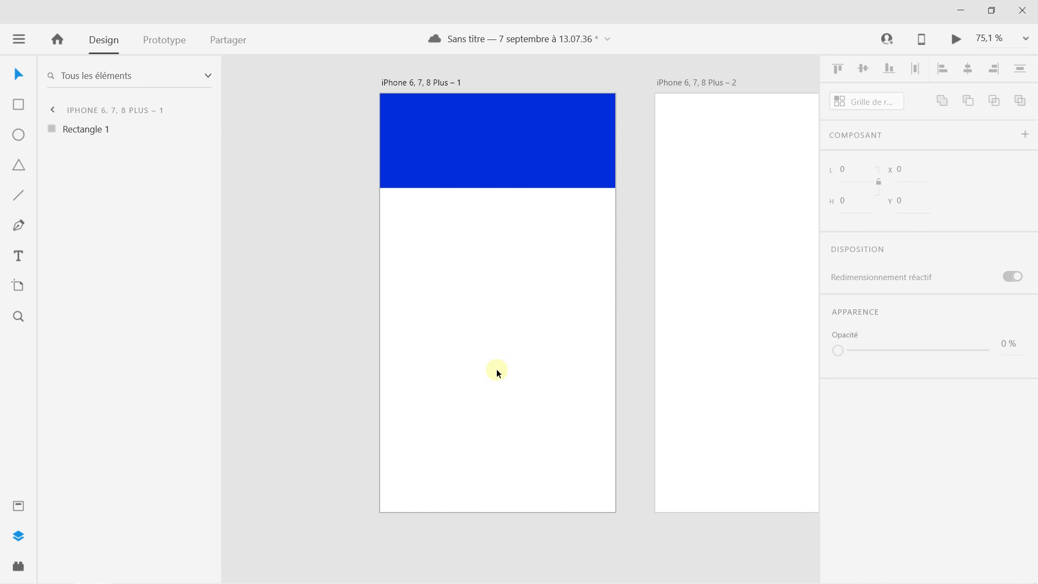
Extend the blue rectangle downward to a height of about 196
click(500, 169)
drag(497, 187, 478, 246)
scroll(497, 204, up, 3)
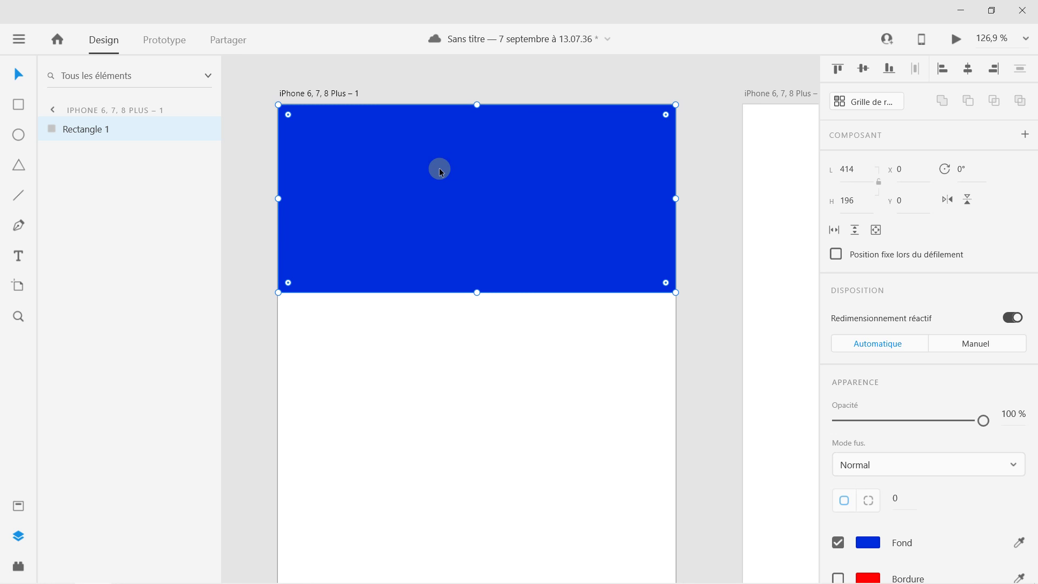
click(19, 256)
drag(390, 165, 404, 184)
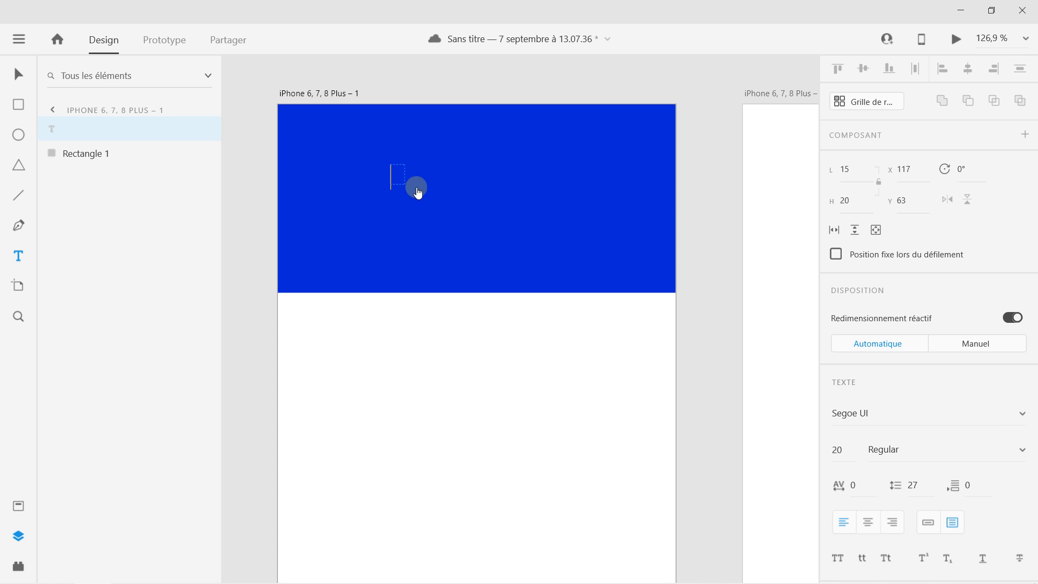
text(te)
key(BackSpace)
key(BackSpace)
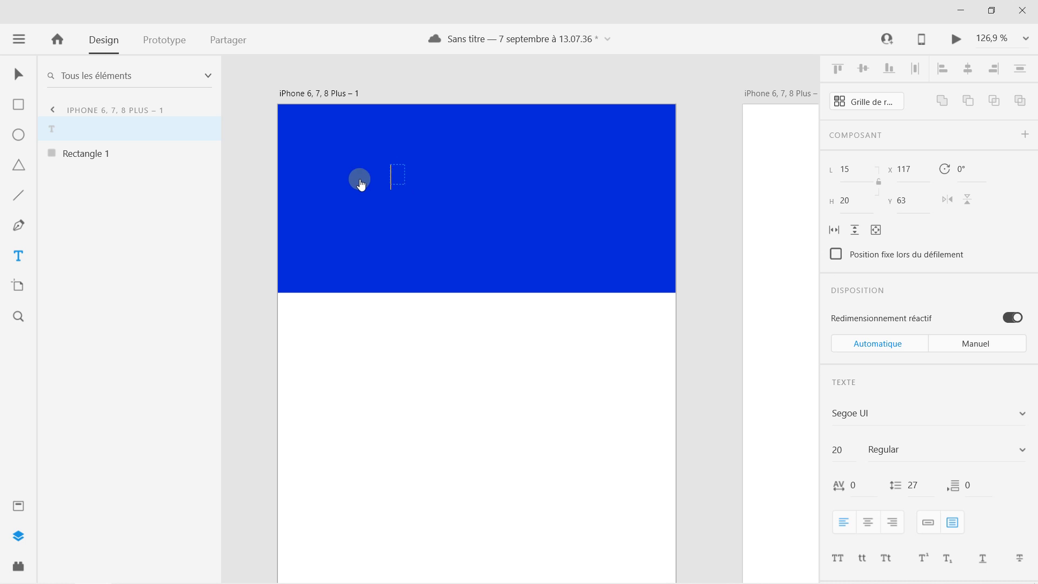
key(Escape)
click(20, 74)
click(301, 189)
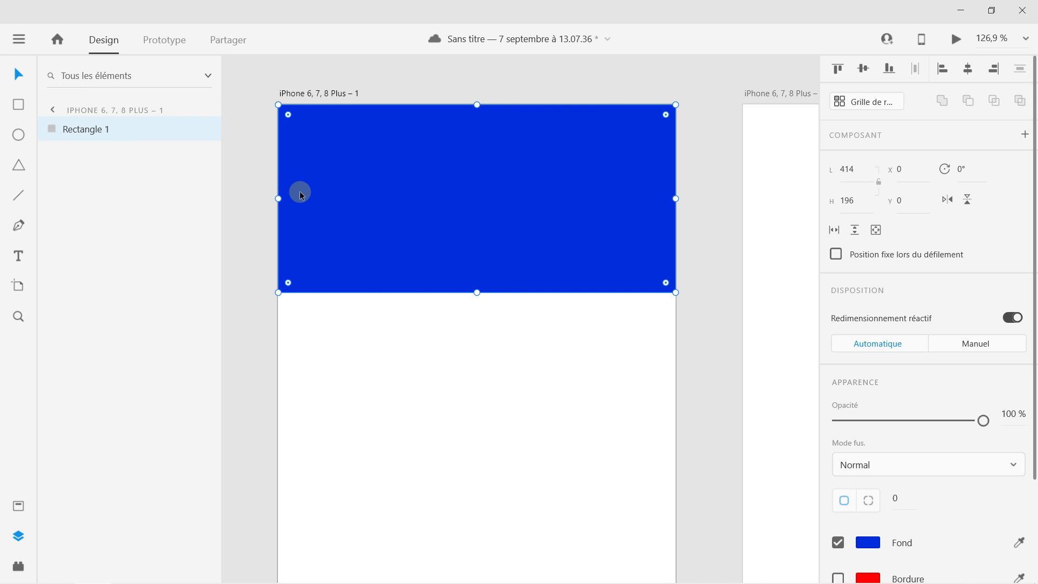
click(251, 176)
Add the point text "TITRE" inside the blue header rectangle on the first artboard
click(20, 264)
click(391, 203)
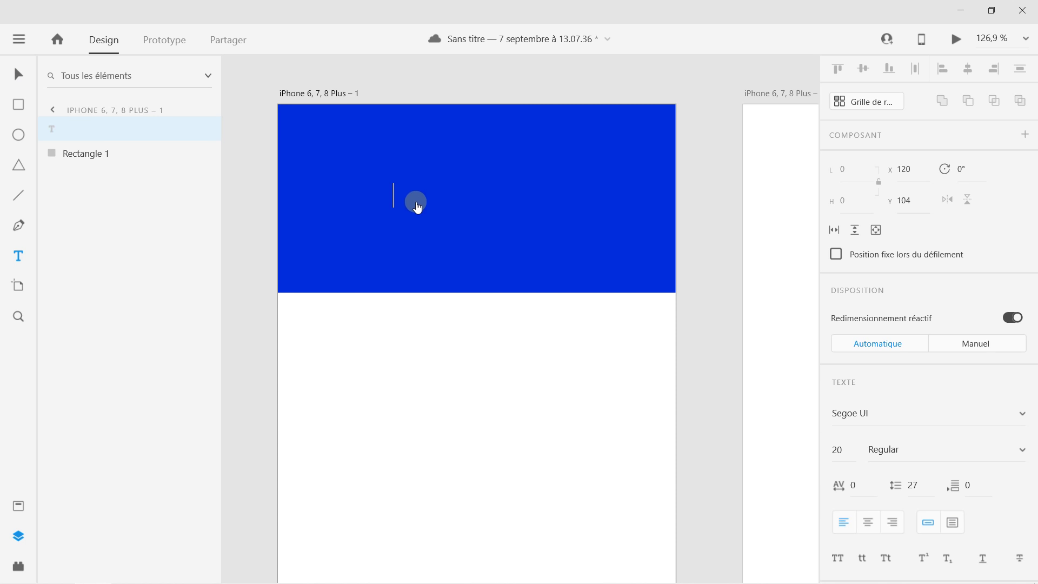
key(Caps_Lock)
text(TITRE)
key(Escape)
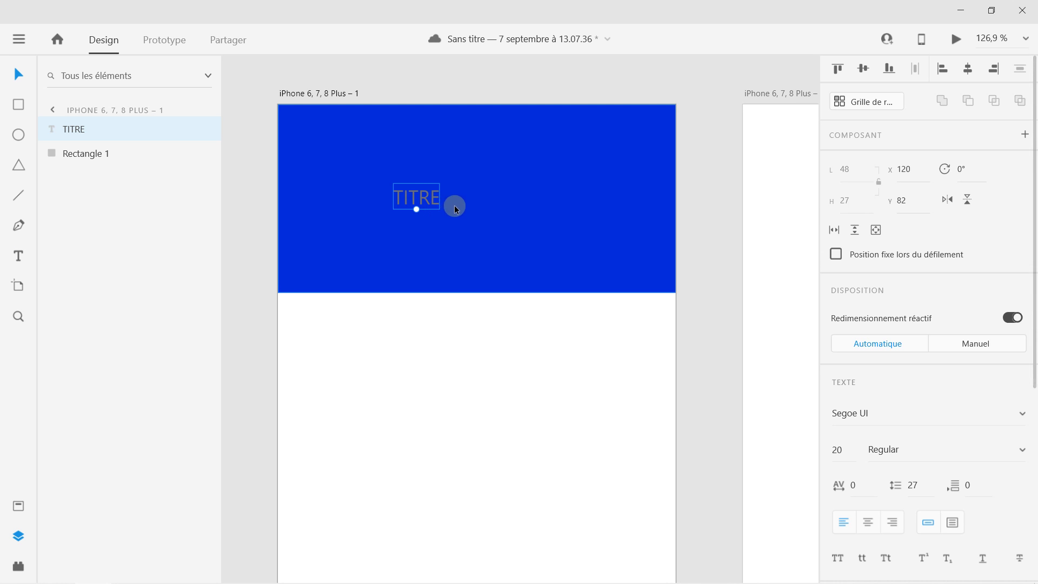
Change the fill colour of the "TITRE" text to white
scroll(931, 381, down, 5)
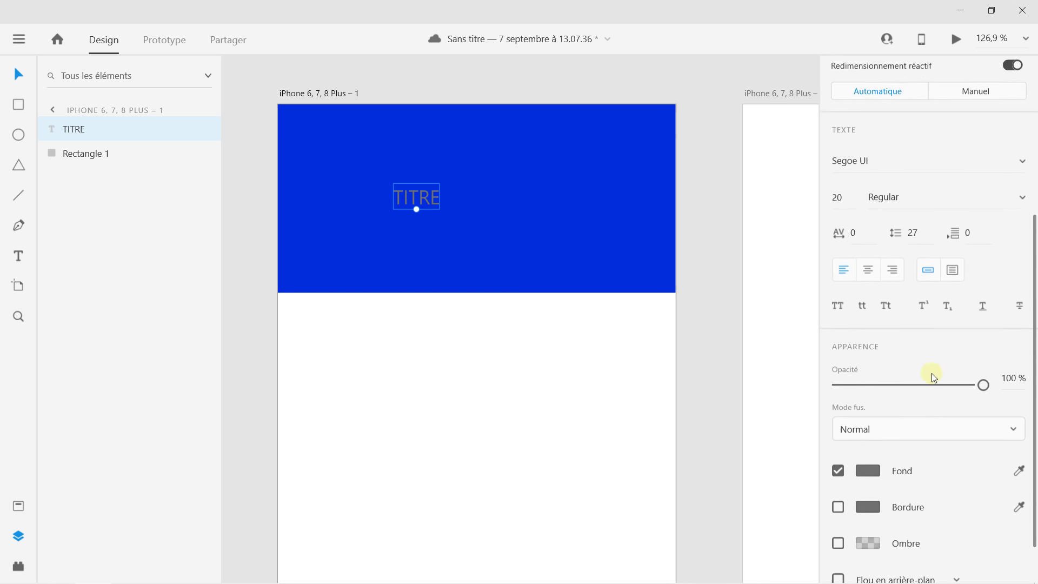
scroll(880, 216, up, 2)
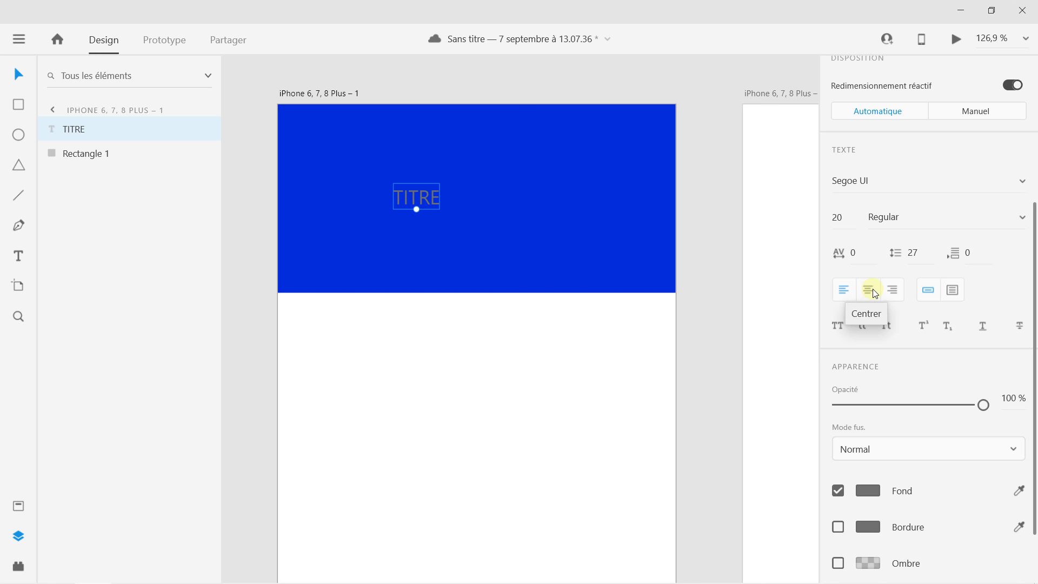
scroll(875, 289, down, 2)
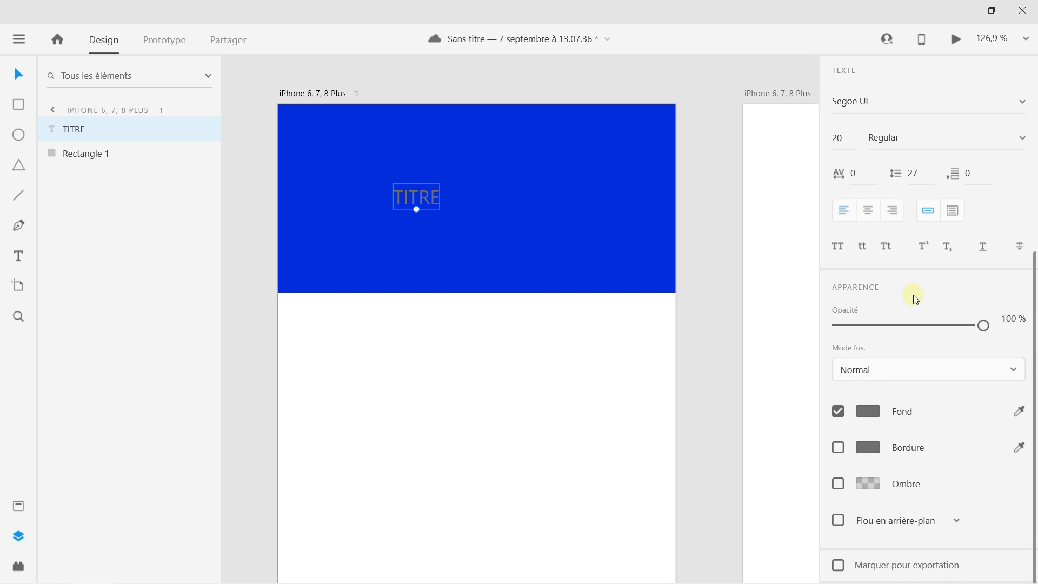
click(863, 409)
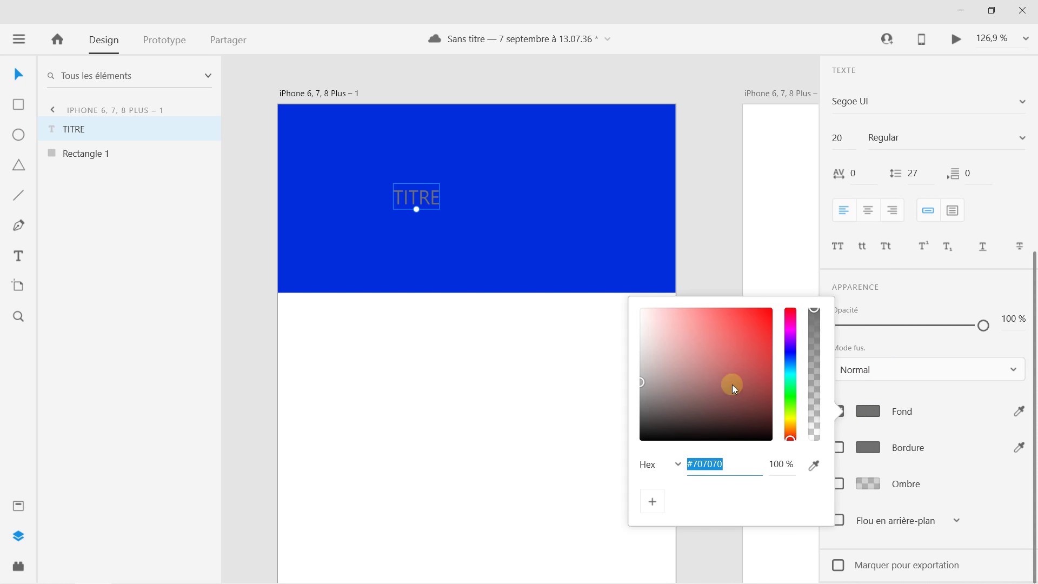
drag(731, 384, 622, 277)
click(964, 413)
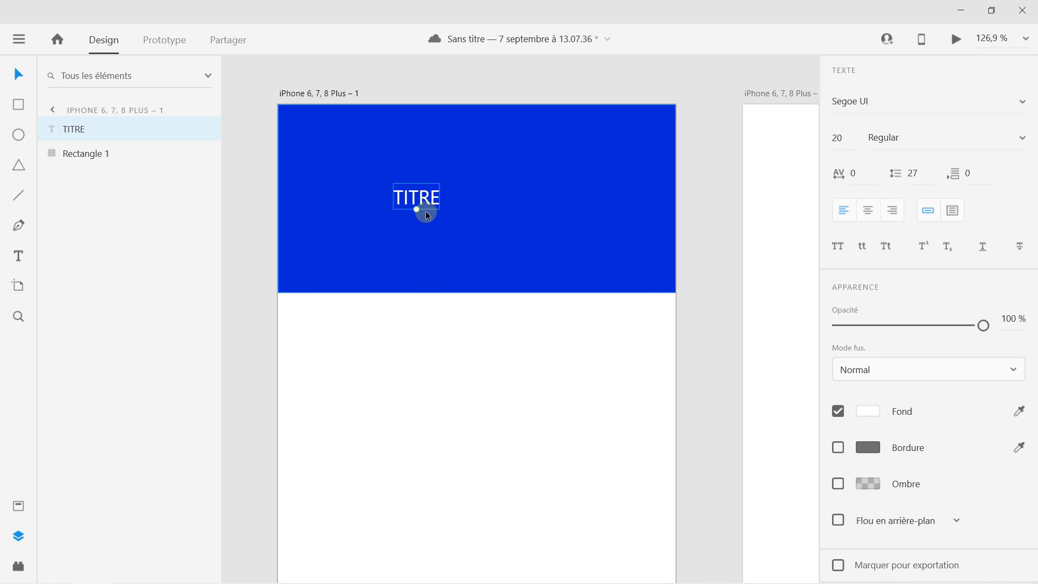
Enlarge the "TITRE" text to a font size of about 43 and move it to the upper middle of the blue header
drag(416, 211, 424, 232)
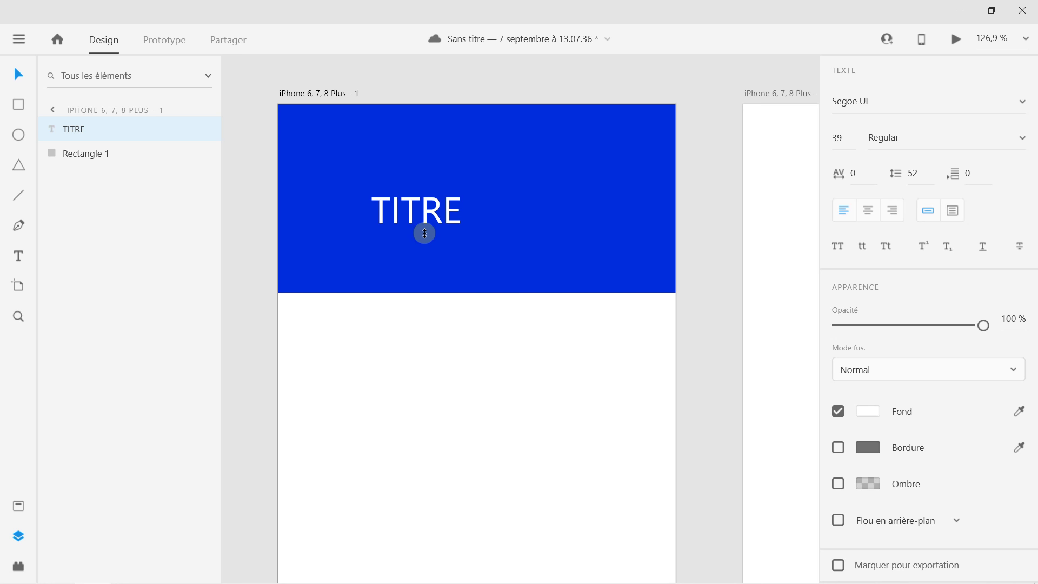
click(17, 79)
drag(411, 232, 426, 252)
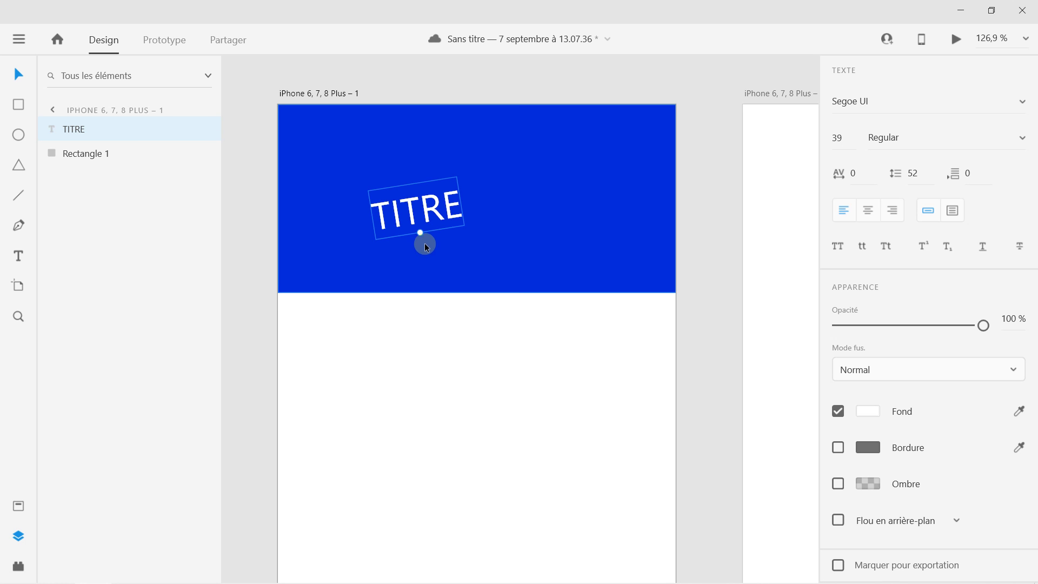
key(ctrl+z)
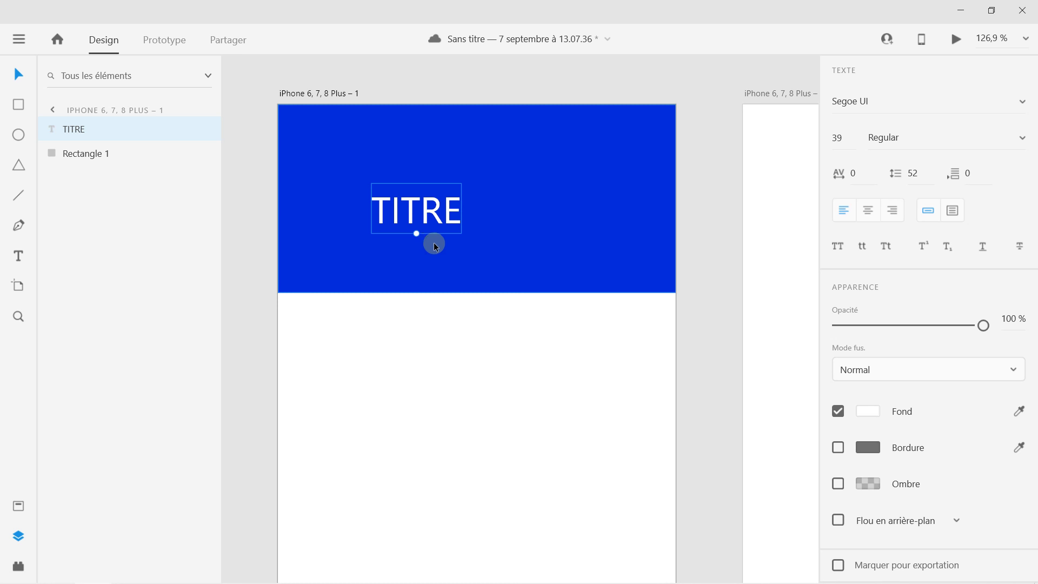
drag(417, 235, 474, 177)
Draw a rectangle about 155 by 33 below the title and round its corners to a radius of about 17
click(18, 107)
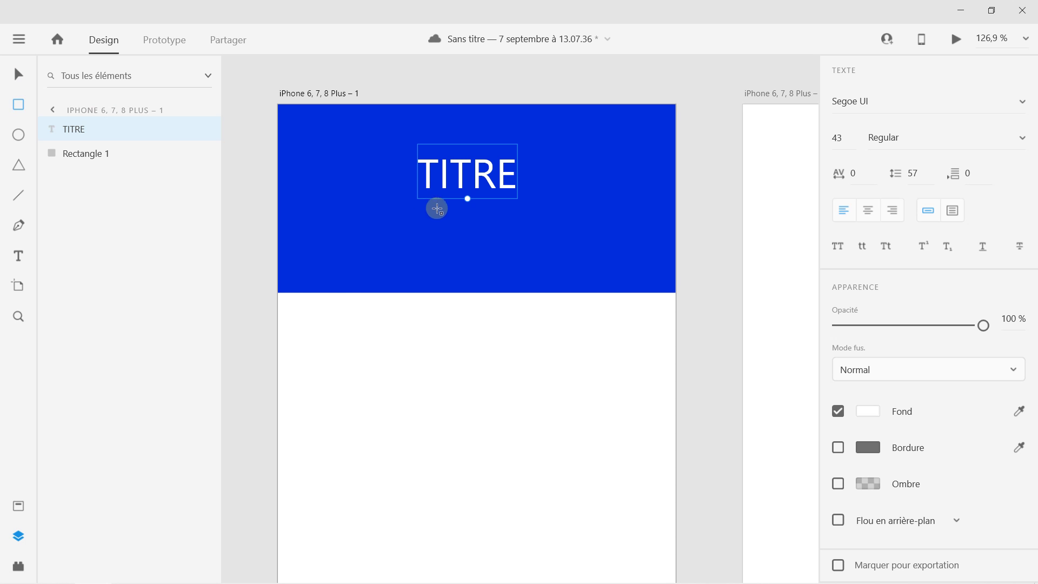
scroll(443, 225, up, 2)
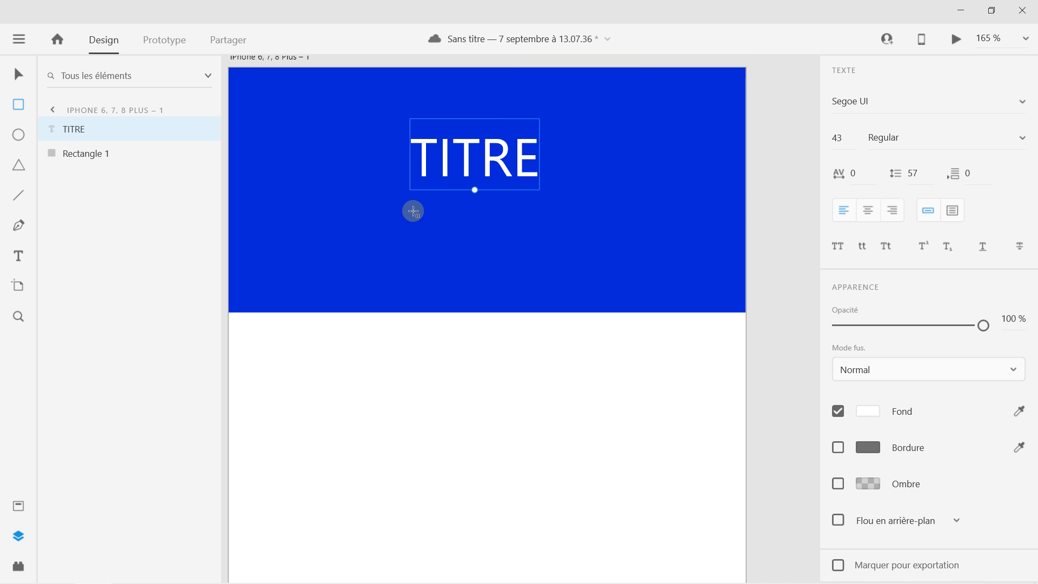
drag(387, 216, 579, 255)
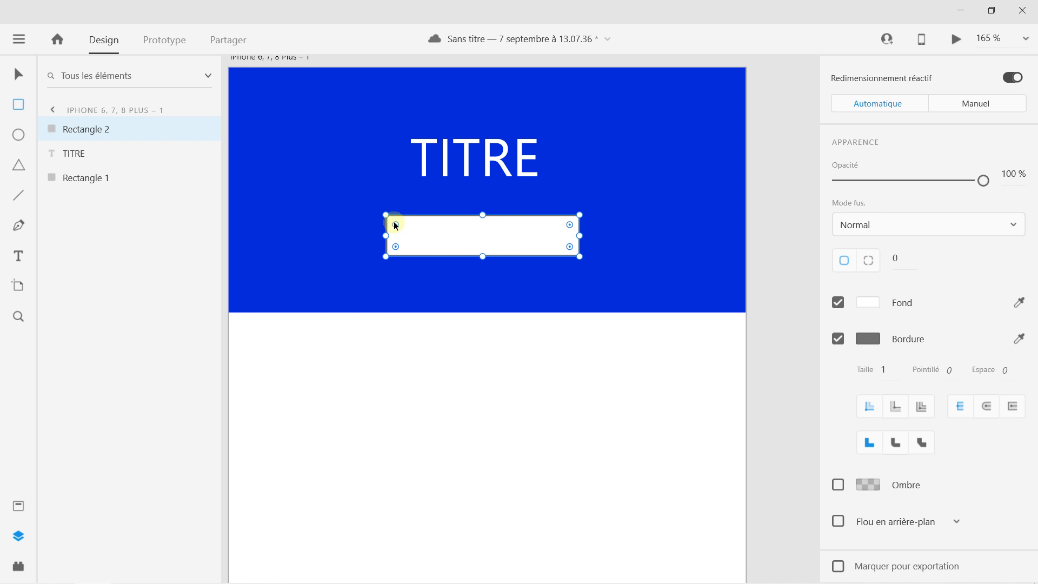
mouse_move(396, 226)
mouse_down()
mouse_move(415, 247)
mouse_move(407, 226)
mouse_up()
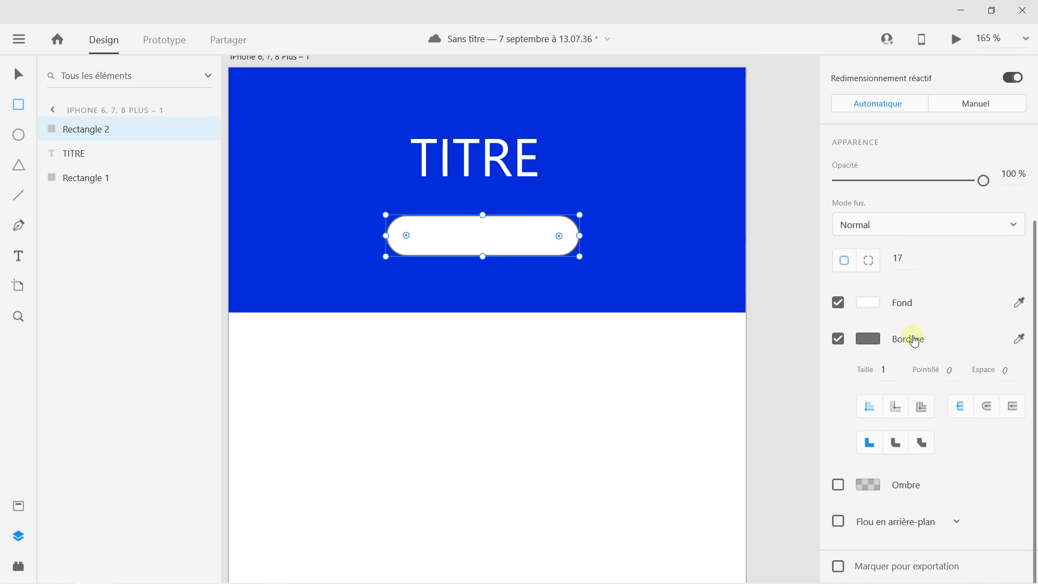
Set the corner radius of the white rounded rectangle to 15
scroll(919, 309, up, 5)
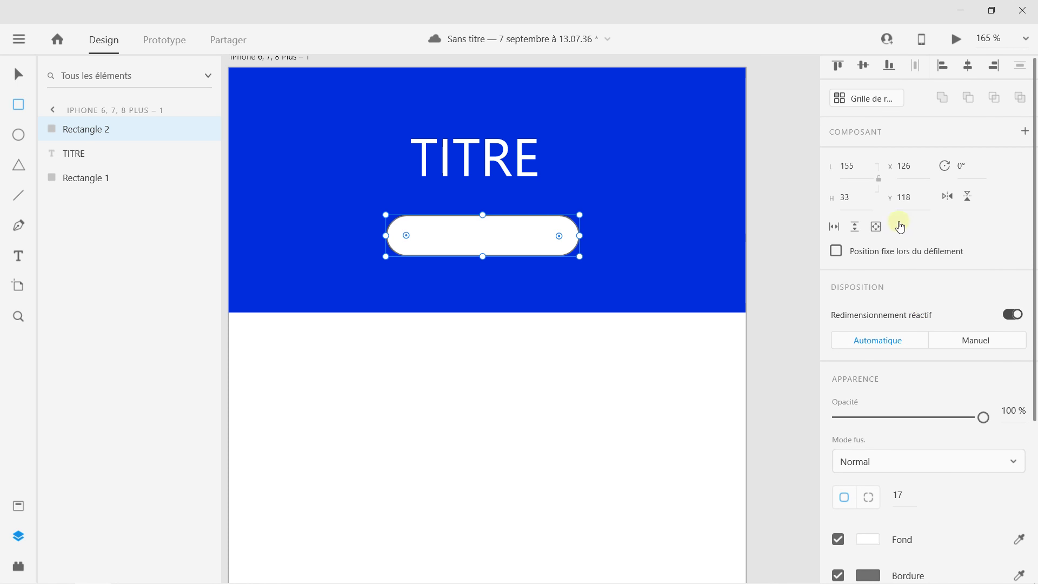
scroll(900, 227, down, 5)
scroll(903, 263, up, 5)
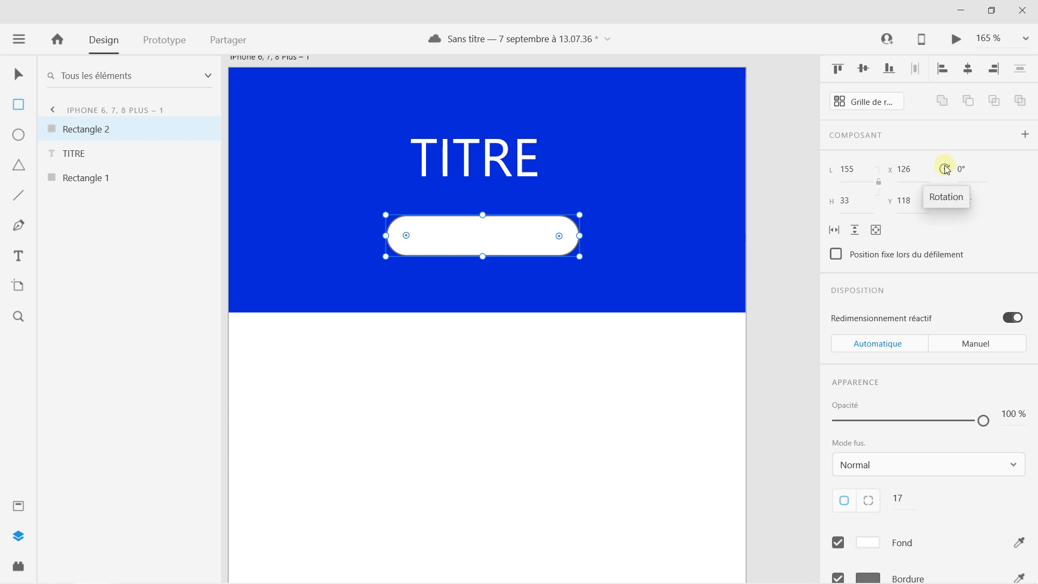
click(16, 74)
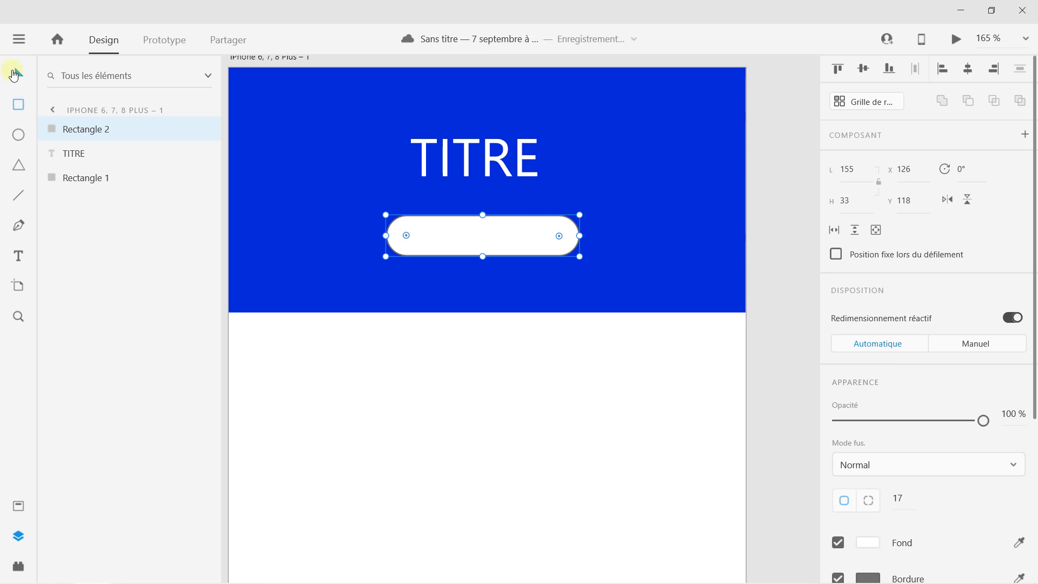
click(339, 222)
click(456, 229)
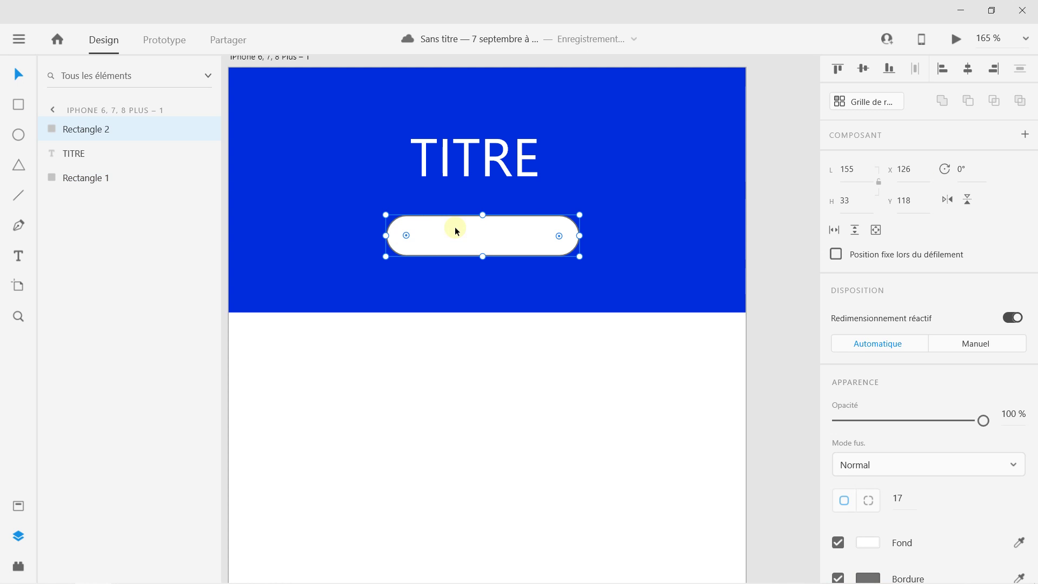
scroll(850, 324, down, 3)
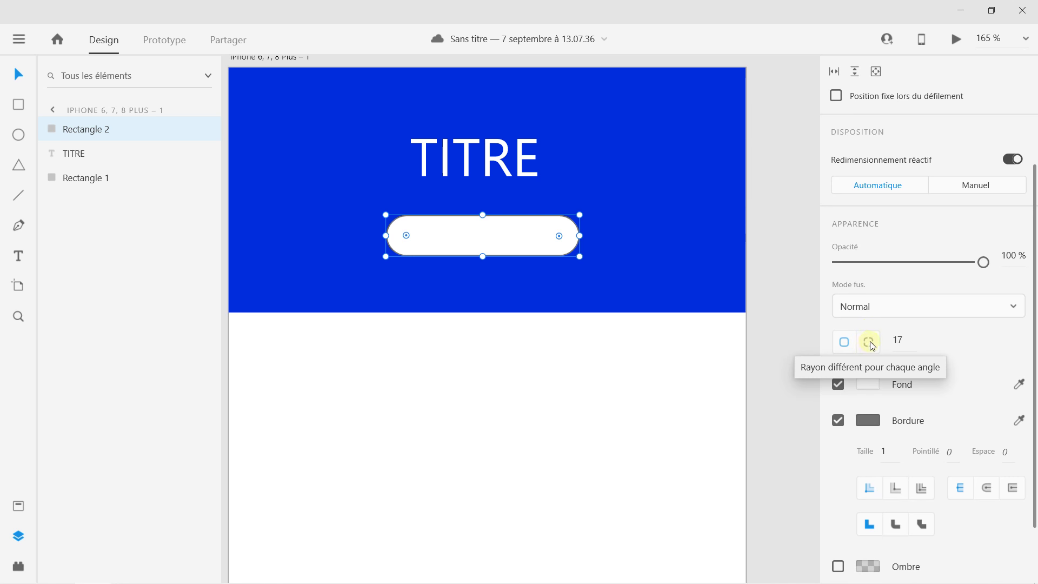
click(897, 340)
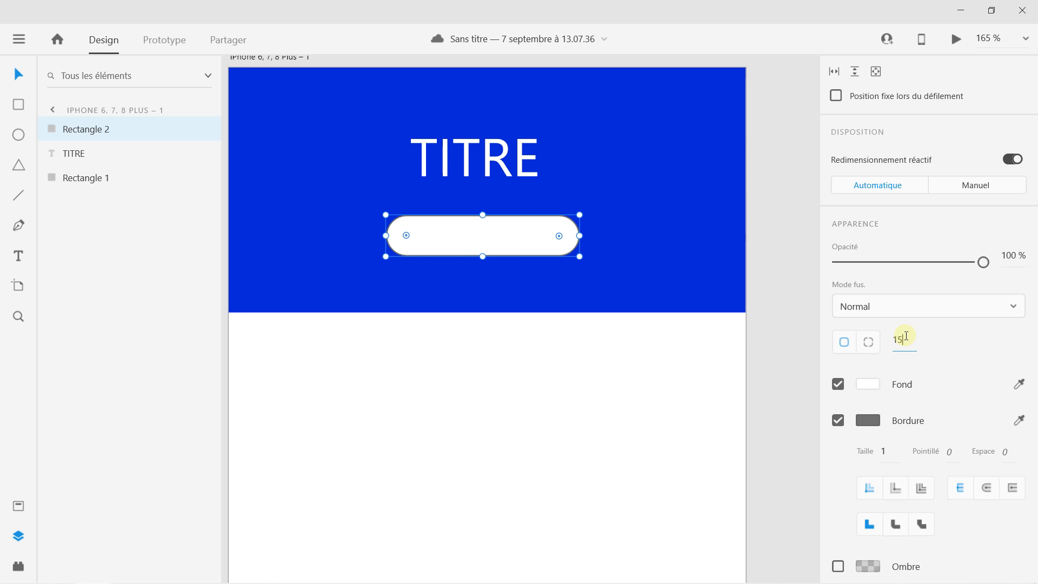
text(15)
key(Return)
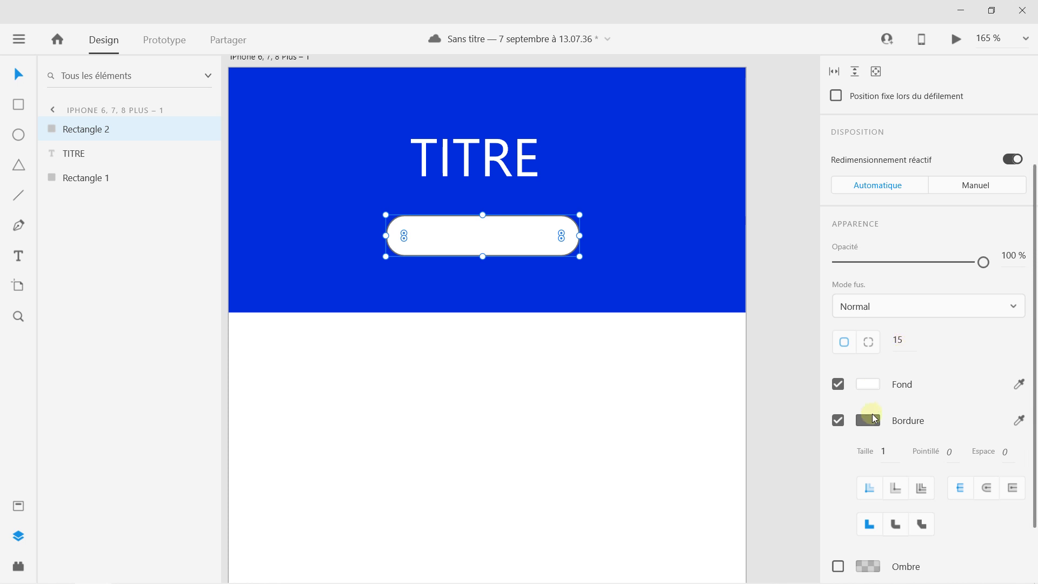
Remove the rounded rectangle's border and fill it with orange #FFA800
click(863, 422)
click(861, 421)
click(843, 421)
click(843, 422)
click(840, 421)
click(858, 414)
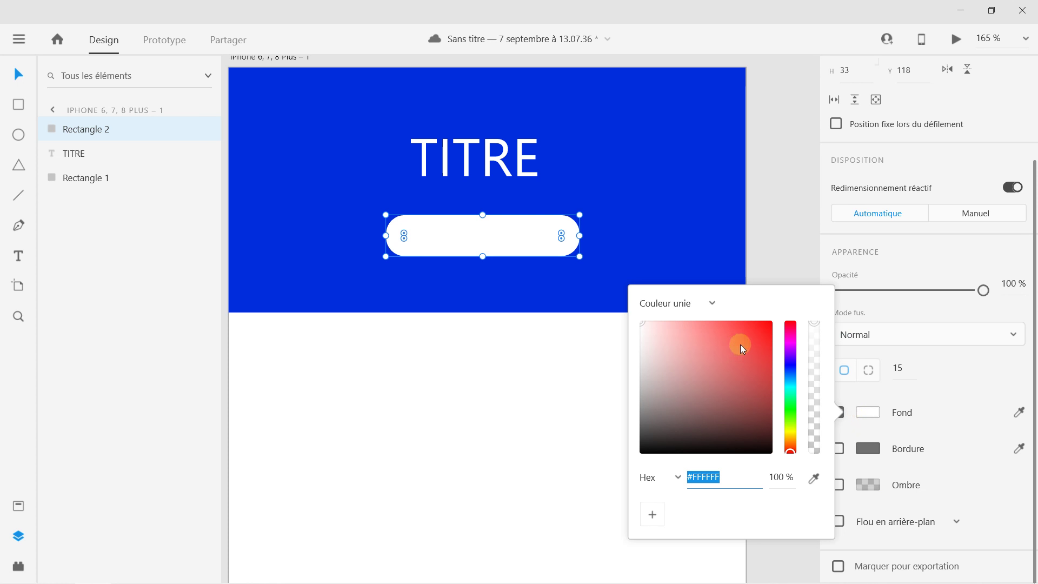
drag(741, 347, 787, 301)
drag(790, 387, 790, 439)
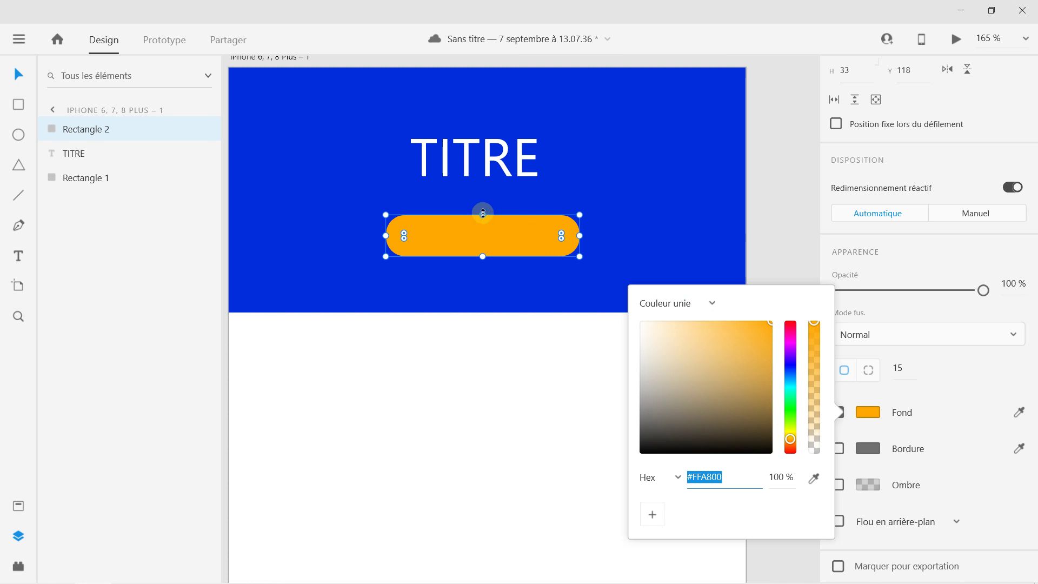
Extend the orange rectangle's height to about 39, stretching it equally above and below
click(482, 212)
click(483, 239)
scroll(481, 235, up, 2)
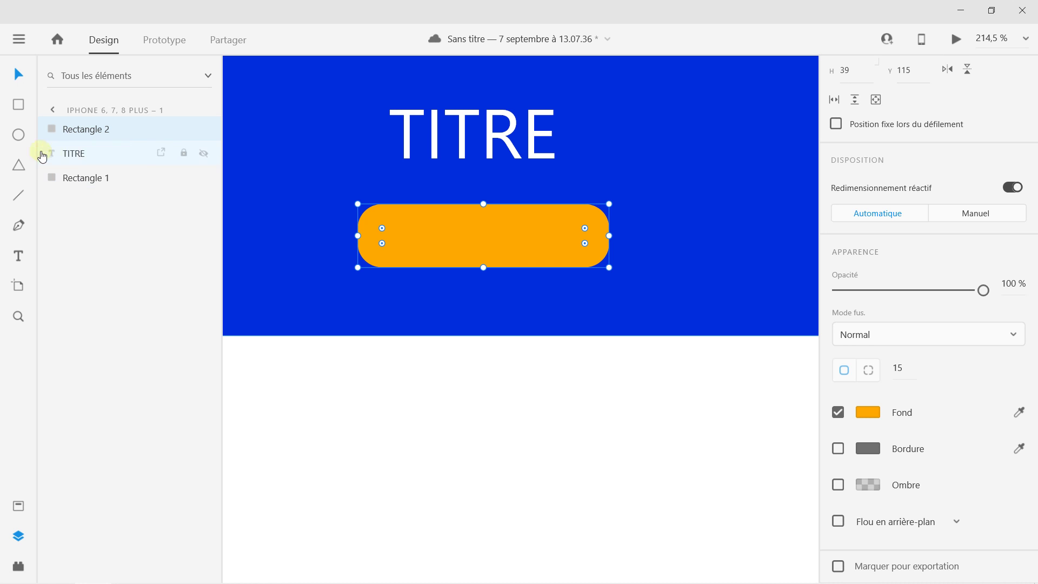
Add the text "Lire plus" on the orange rectangle and move it to the middle of the shape
click(19, 256)
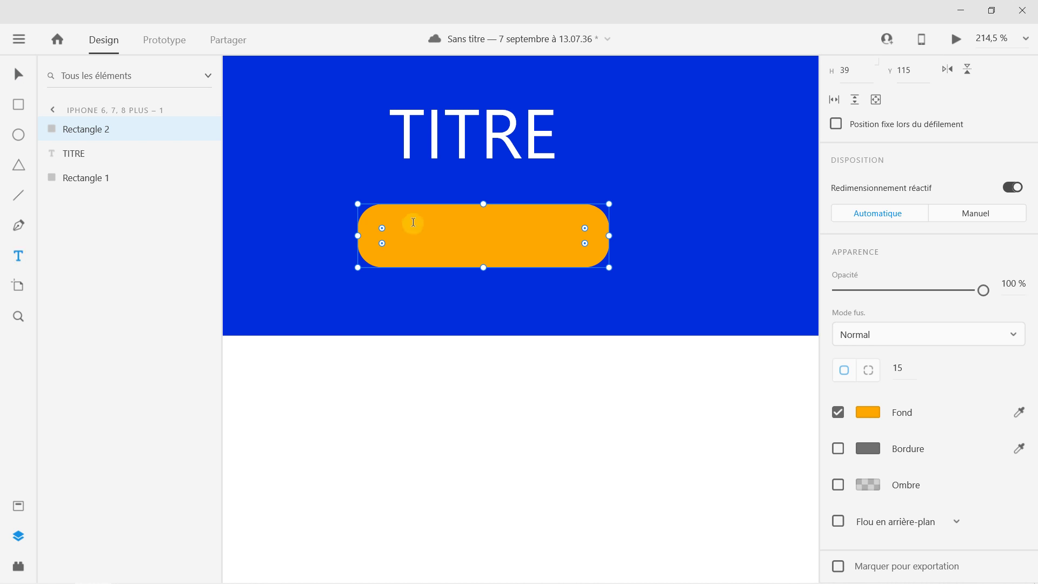
click(407, 246)
text(Lire plus)
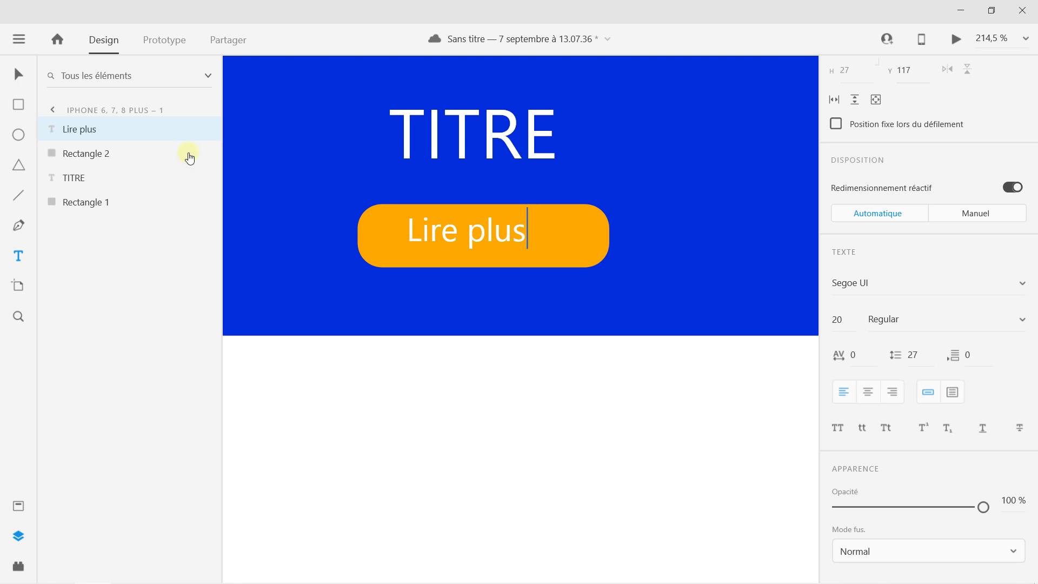
click(18, 74)
drag(430, 233, 456, 235)
Reposition the title and the orange button with its label so they are centred horizontally in the blue header
double_click(500, 136)
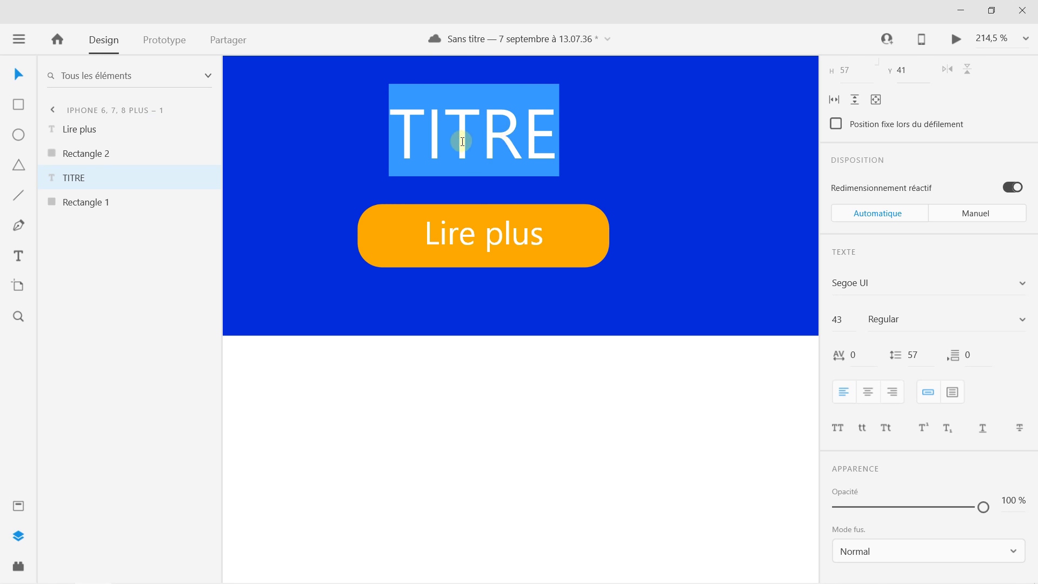
click(362, 146)
scroll(362, 146, down, 5)
drag(411, 134, 422, 134)
drag(377, 195, 429, 196)
Shrink the "Lire plus" text slightly within the button and select the orange rectangle behind it
scroll(429, 197, up, 5)
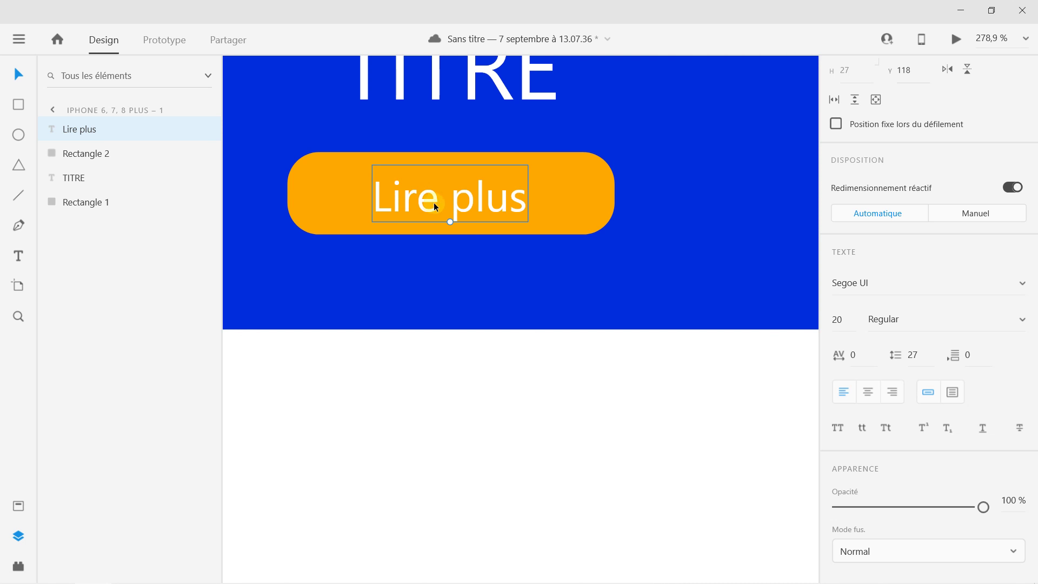
drag(449, 222, 453, 197)
click(241, 192)
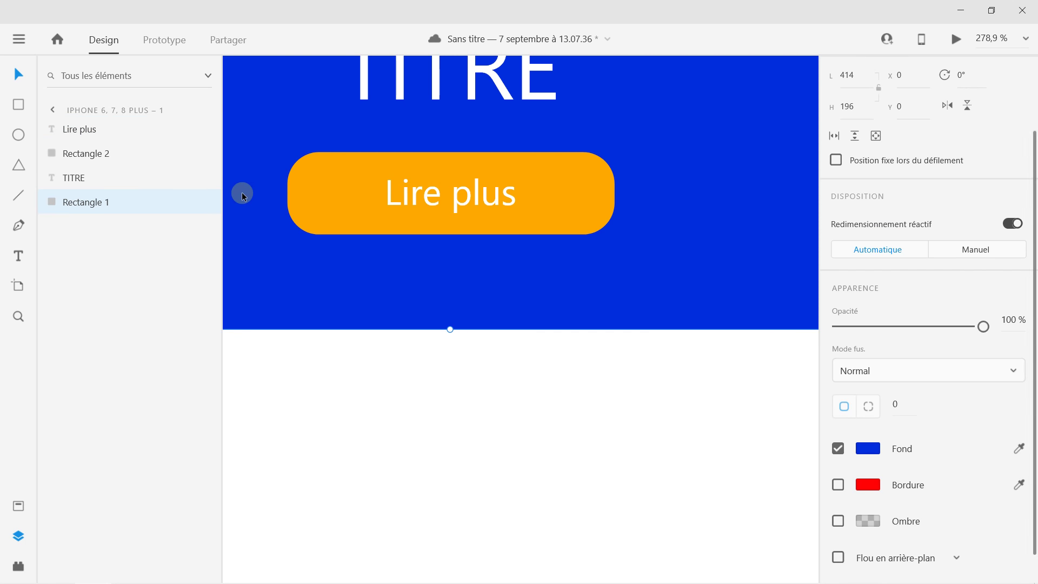
scroll(324, 197, down, 4)
scroll(343, 191, up, 4)
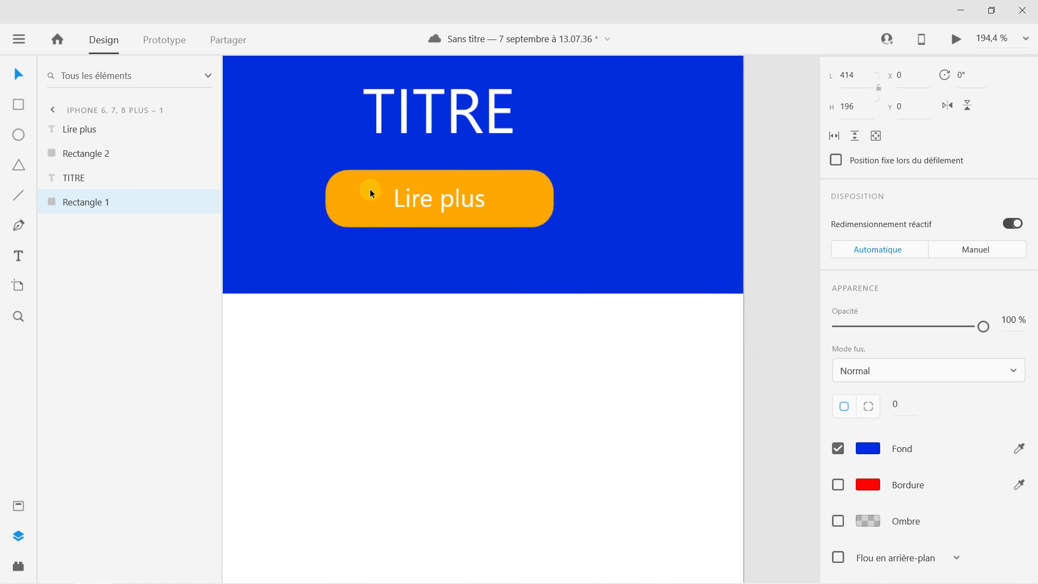
click(338, 186)
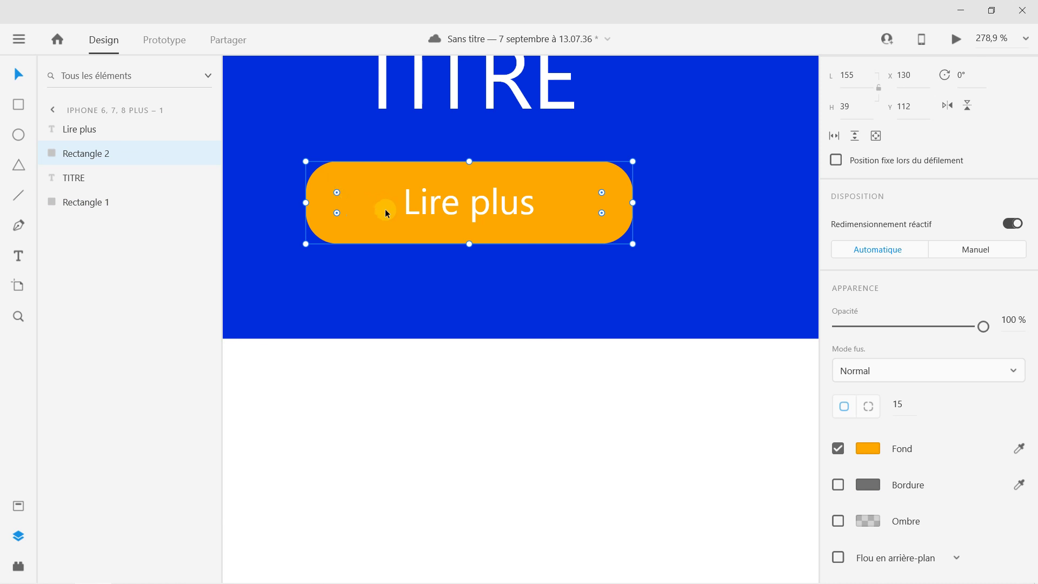
Give the orange button rectangle a drop shadow with X offset 2, Y offset 2 and blur 2
scroll(908, 418, down, 1)
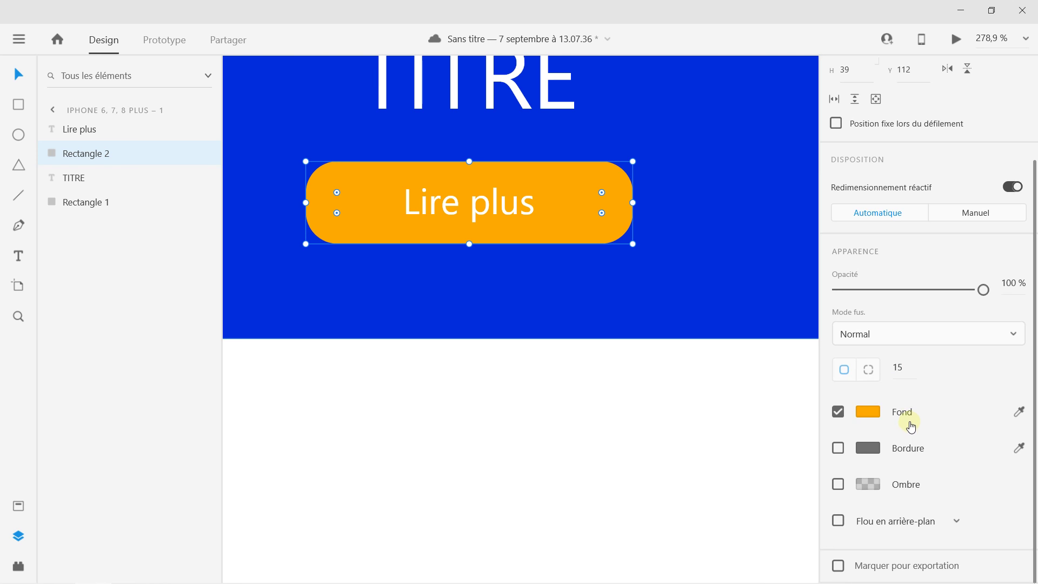
click(838, 484)
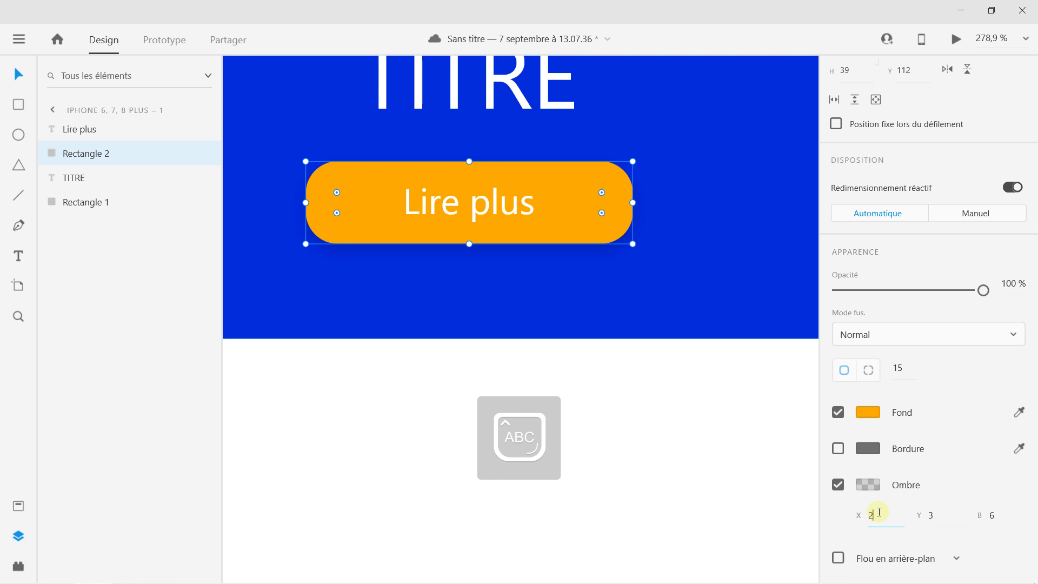
click(935, 513)
text(2)
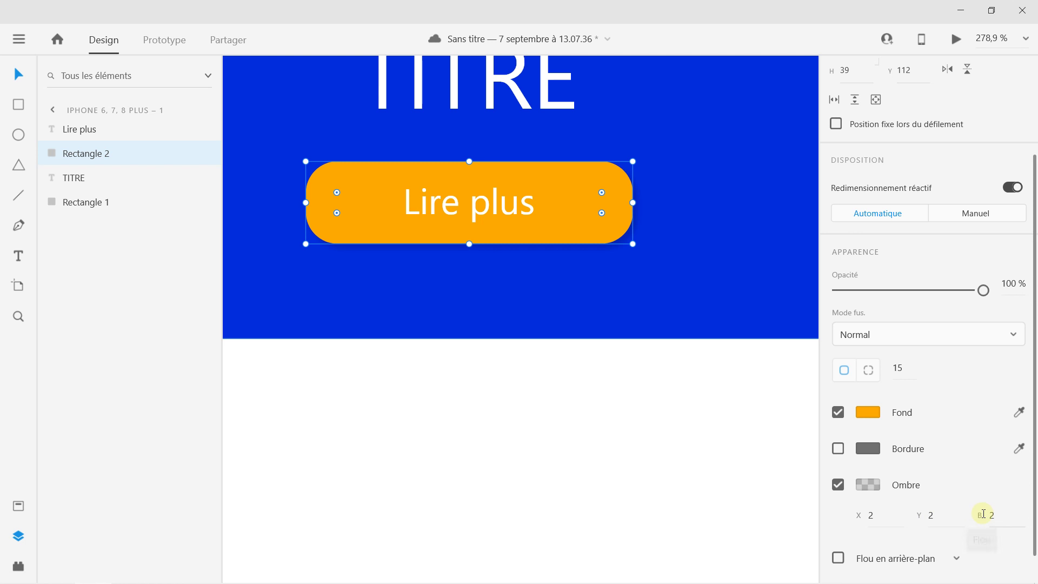
Set the opacity of the orange button's black shadow to 52 % and deselect everything
scroll(551, 274, up, 2)
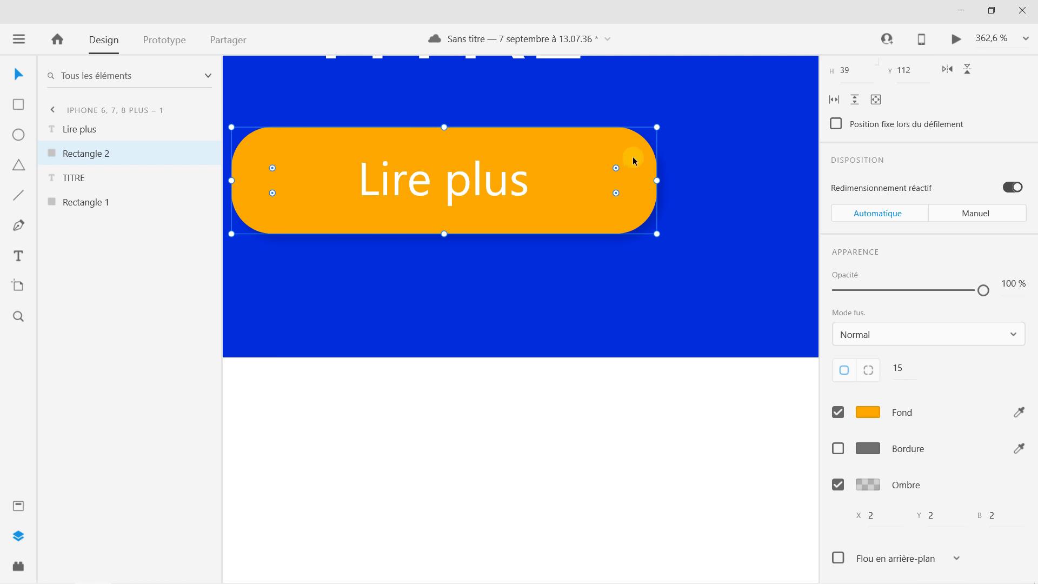
scroll(552, 201, up, 2)
scroll(691, 215, down, 2)
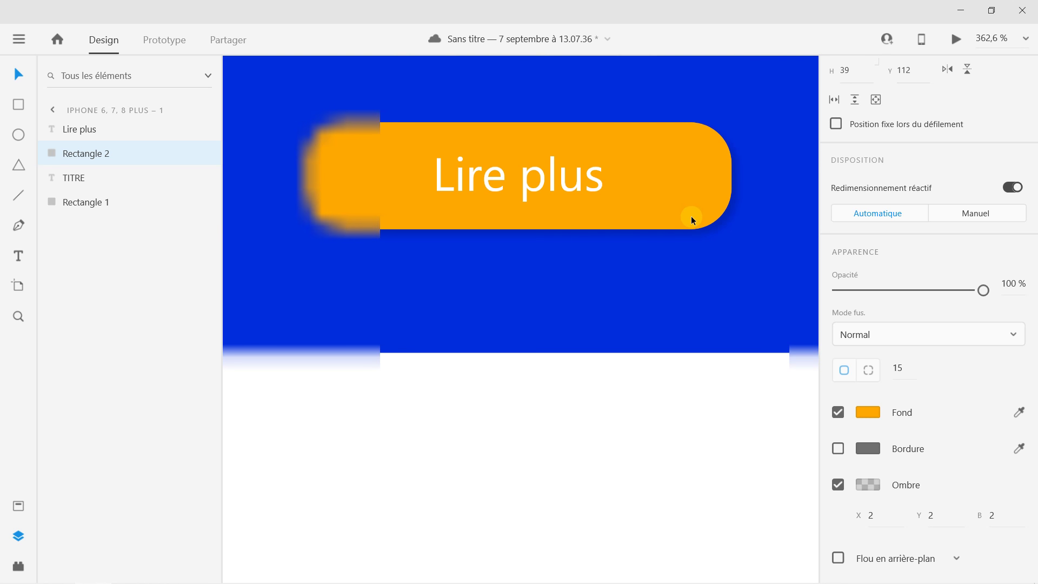
click(867, 488)
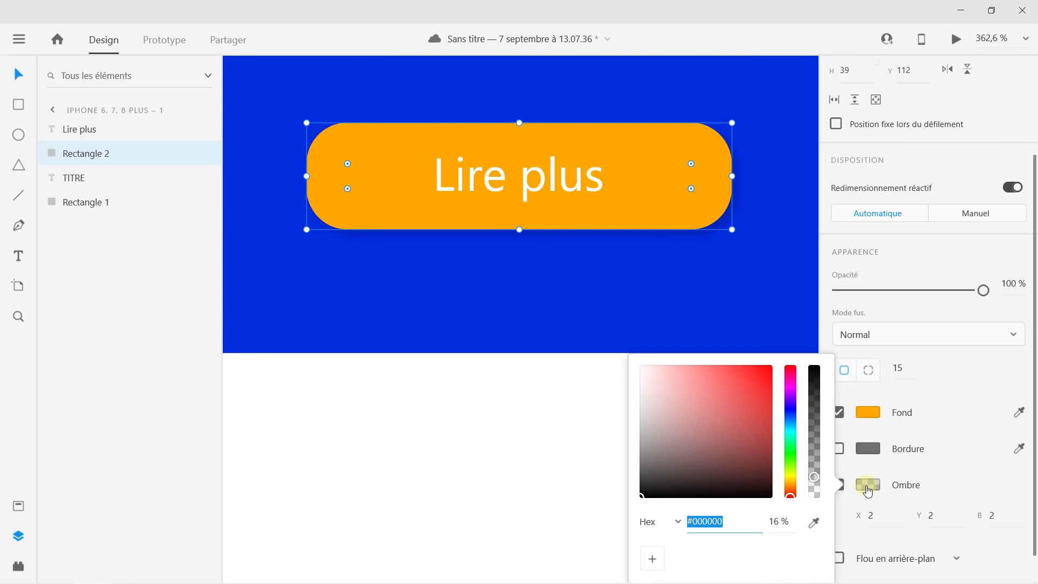
drag(814, 477, 813, 414)
drag(723, 457, 617, 526)
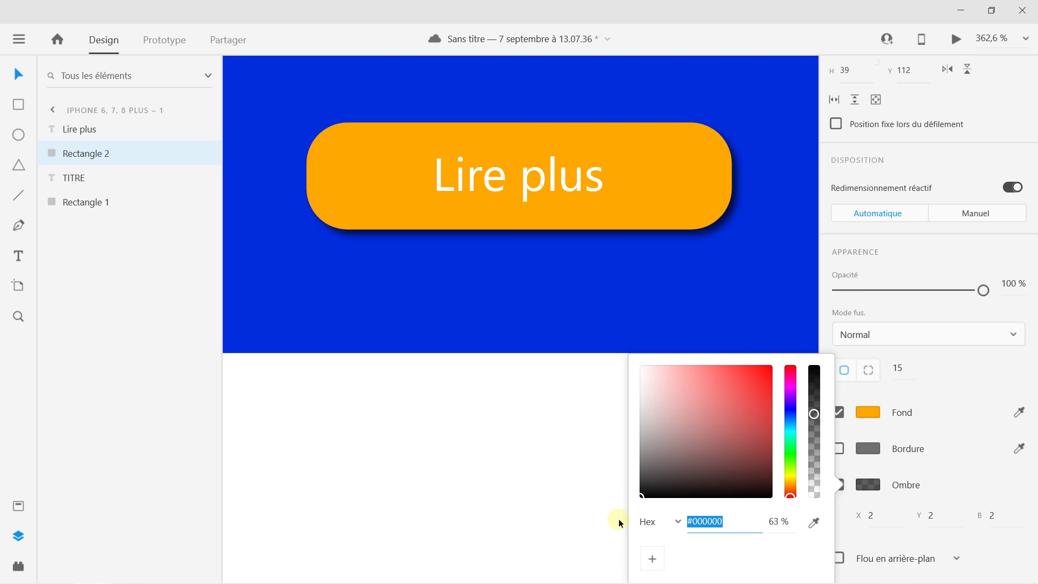
drag(813, 414, 814, 428)
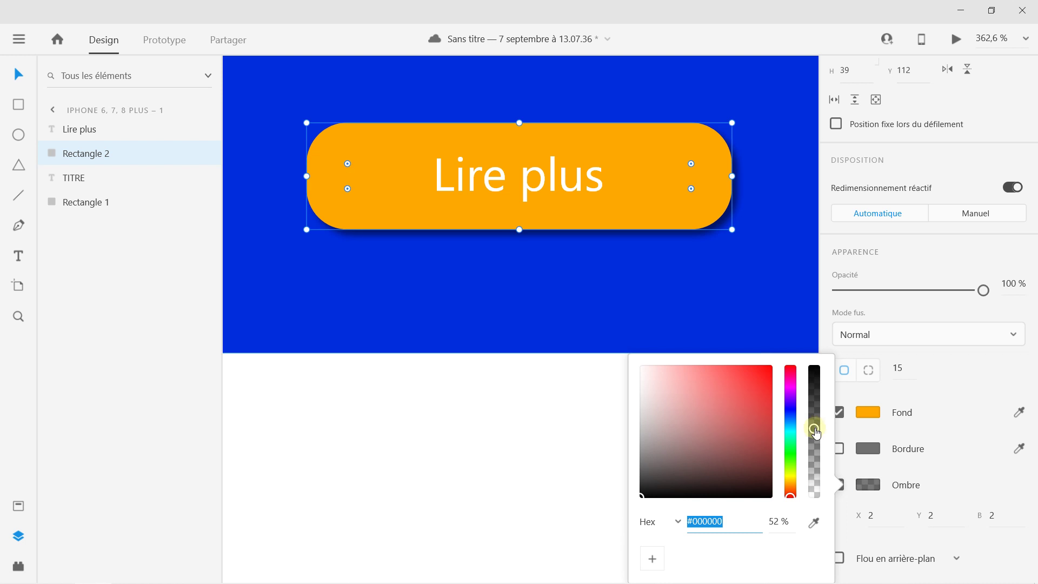
click(492, 387)
scroll(551, 266, down, 5)
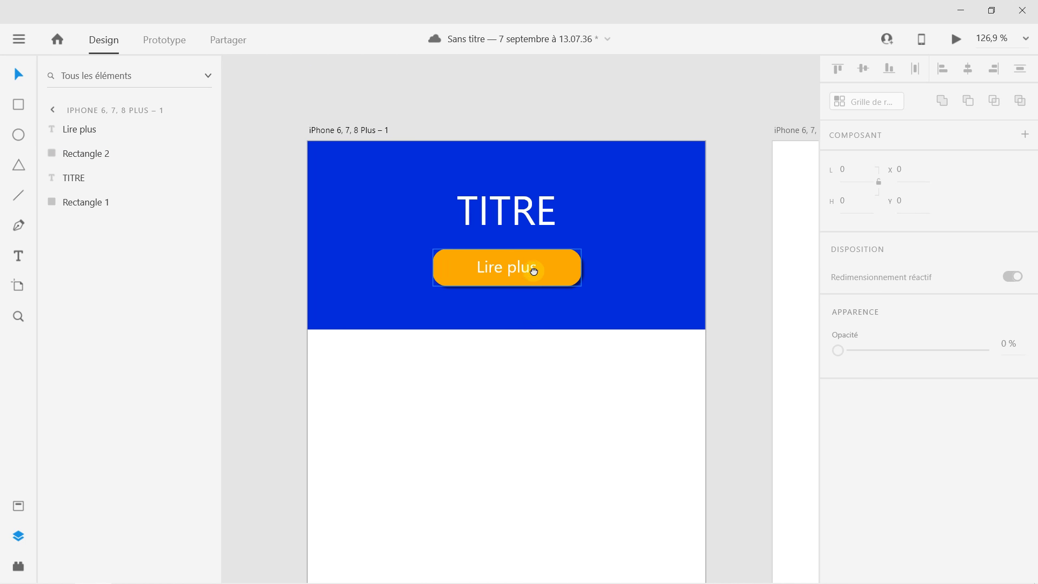
scroll(504, 184, down, 3)
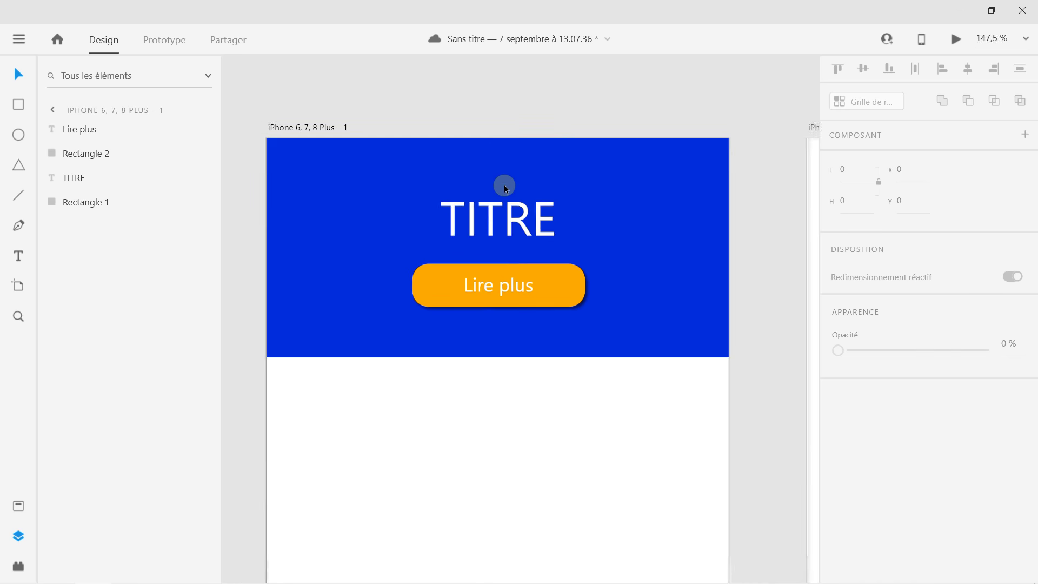
click(282, 179)
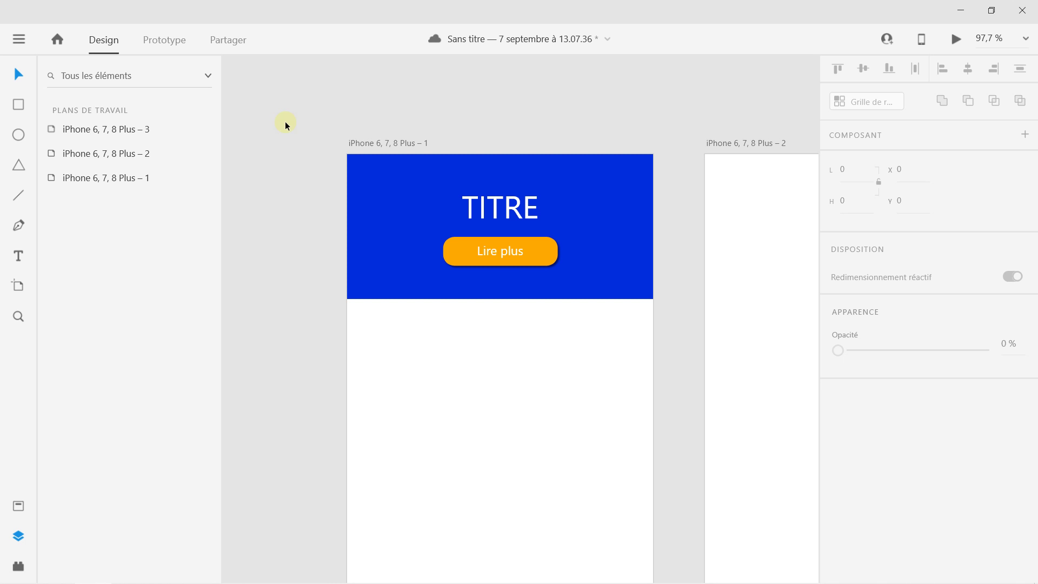
Browse the featured plug-ins and collections in the plug-in catalogue, close it and display the document's assets
click(19, 566)
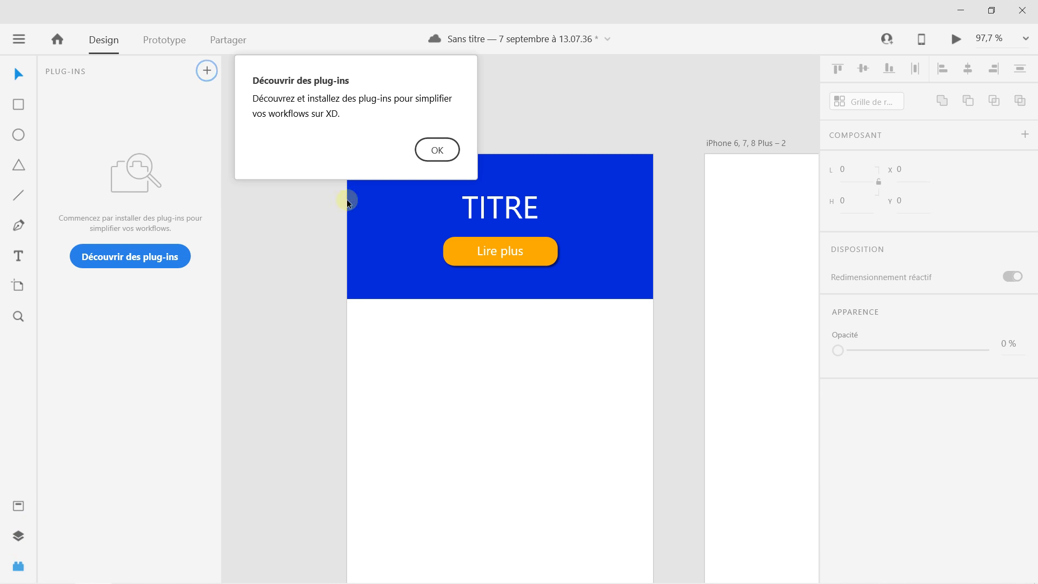
click(435, 151)
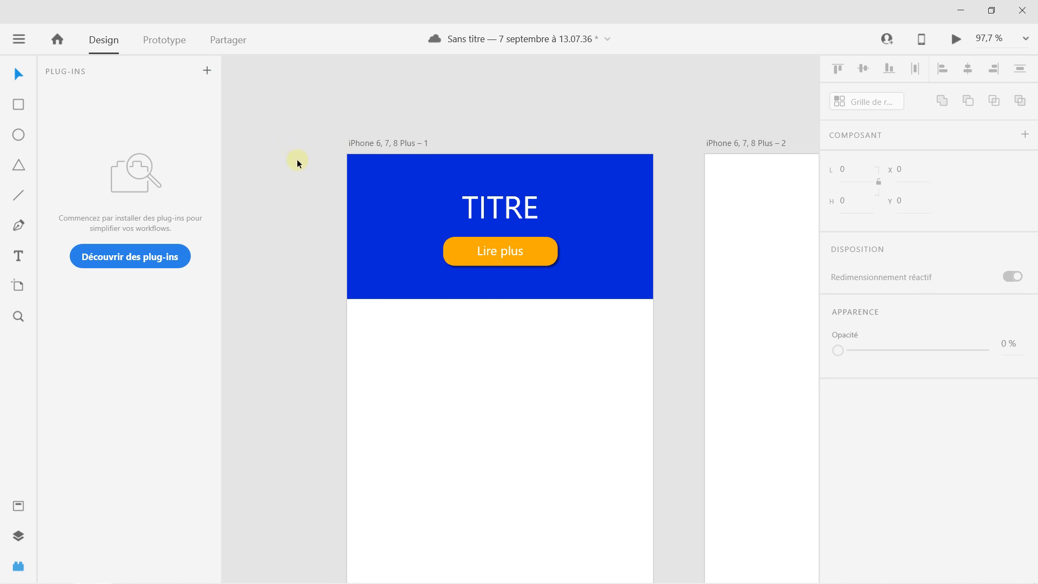
click(152, 258)
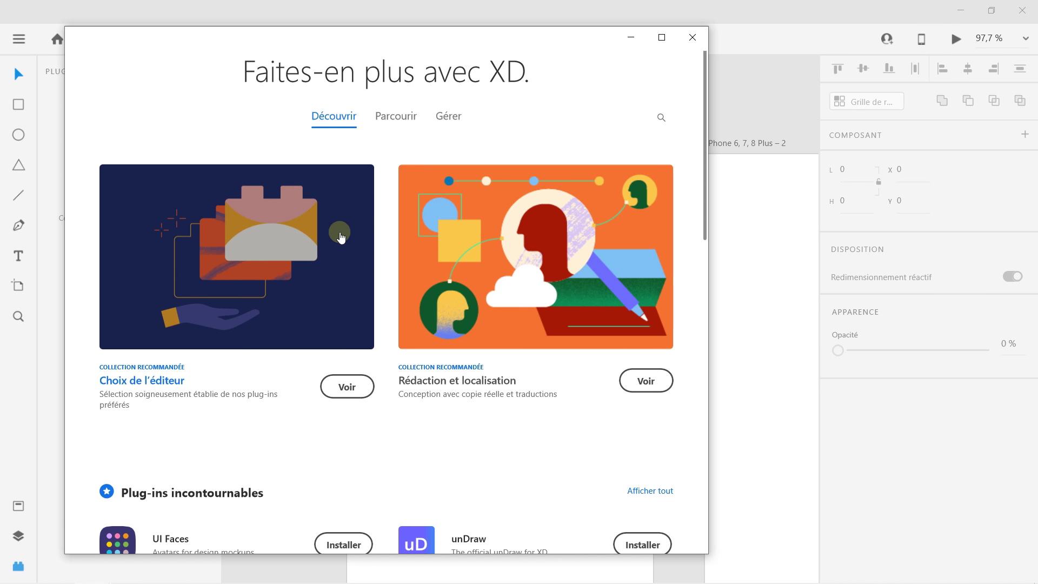
scroll(309, 301, down, 3)
scroll(309, 300, down, 1)
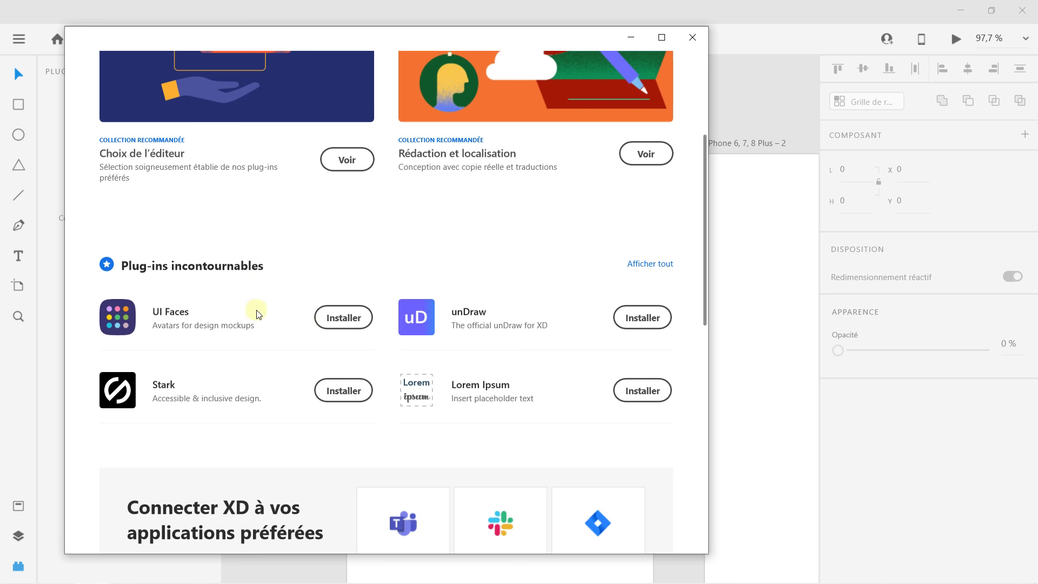
scroll(255, 311, down, 3)
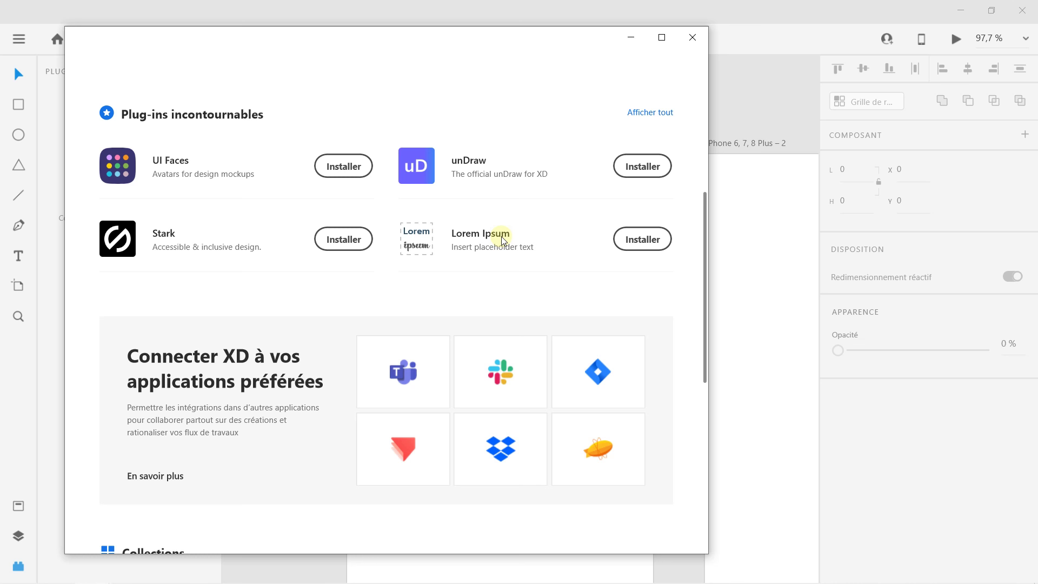
scroll(491, 225, down, 7)
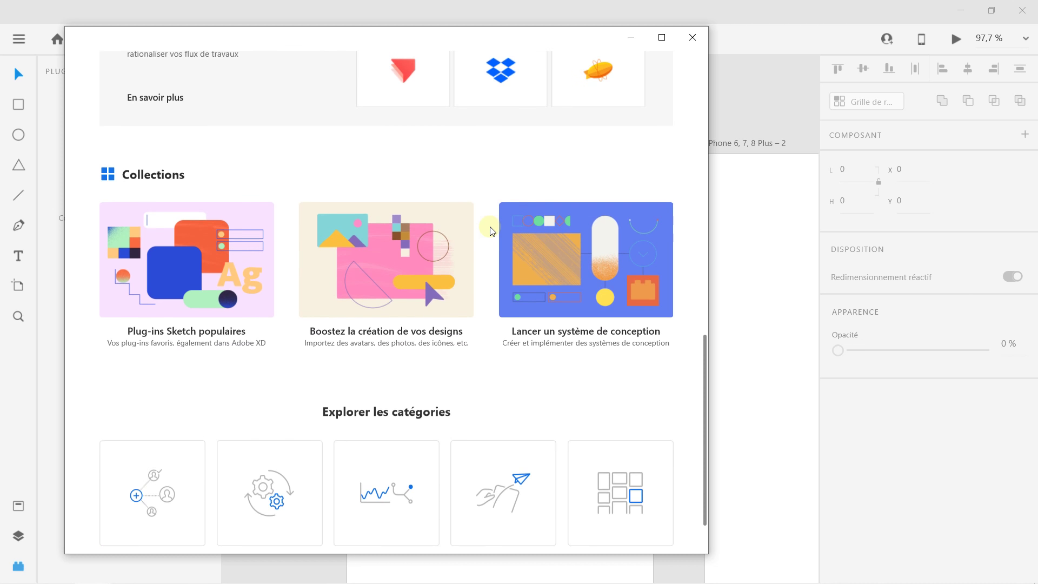
scroll(489, 228, up, 12)
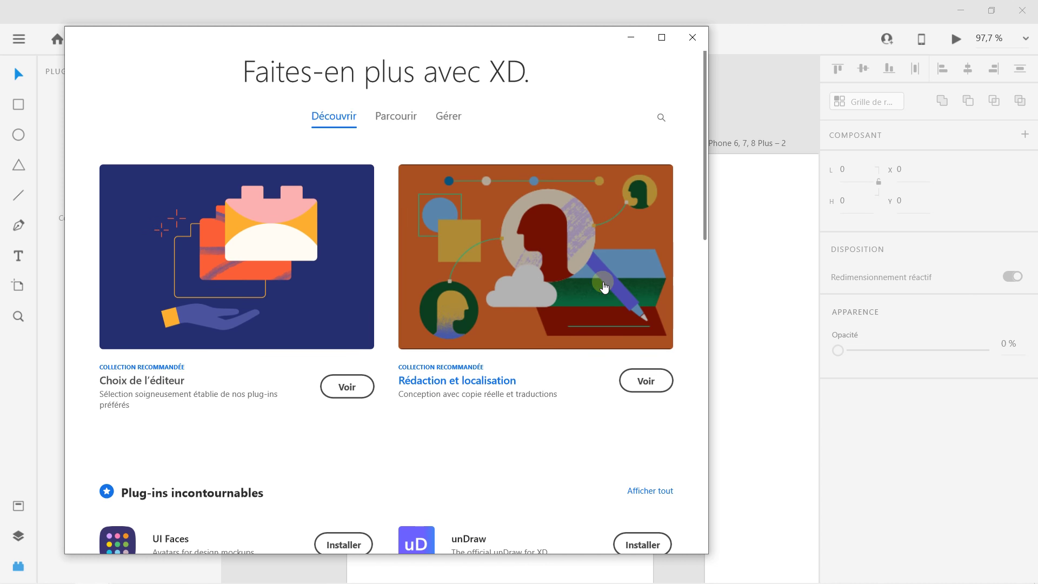
scroll(604, 286, down, 4)
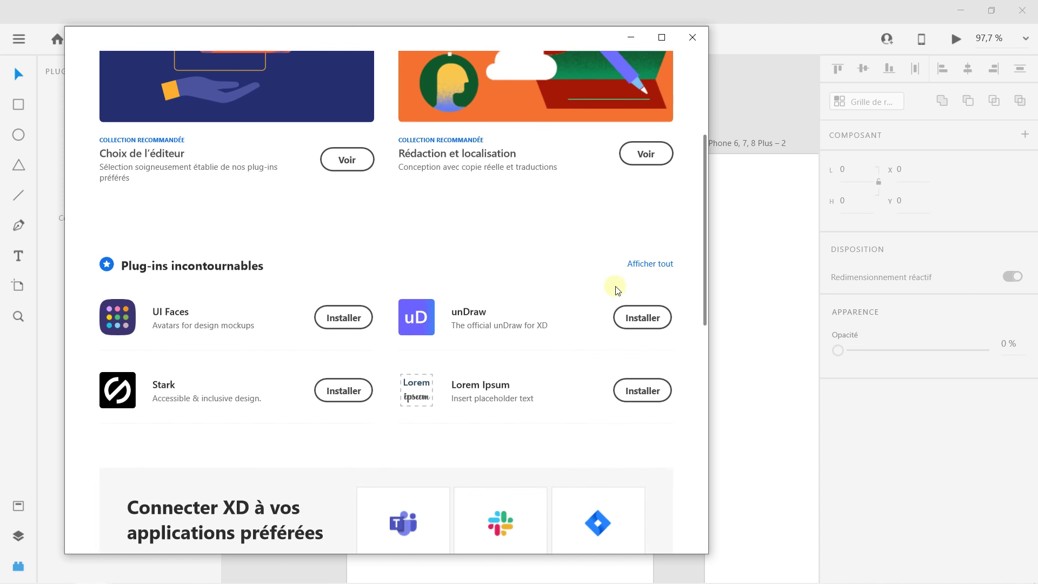
click(699, 38)
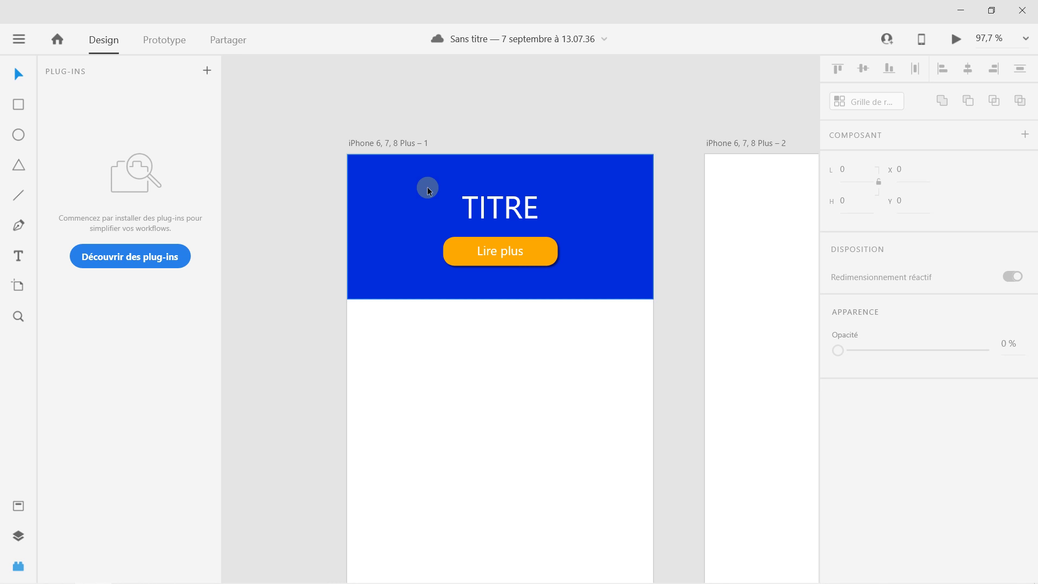
click(25, 507)
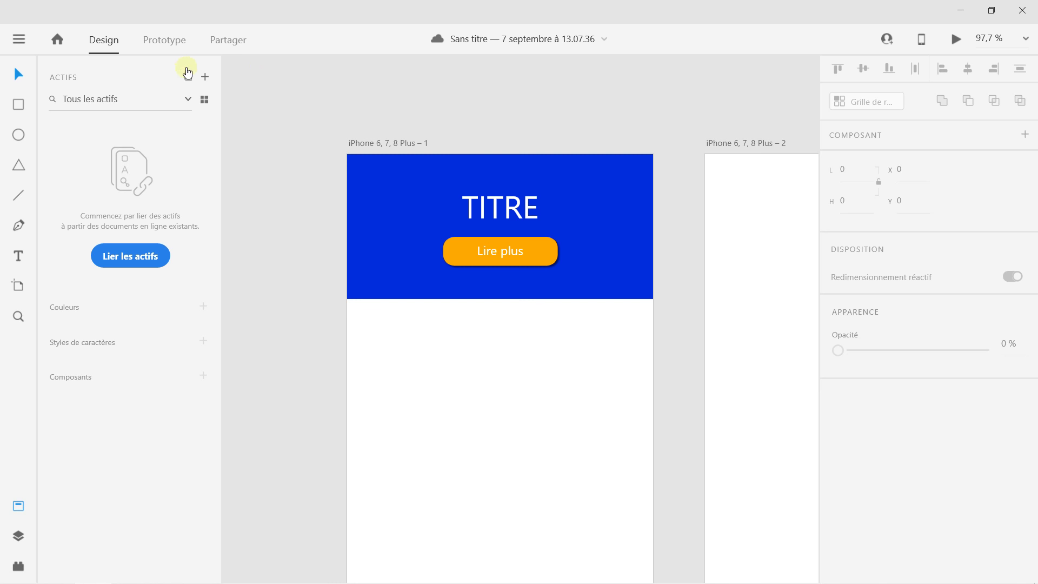
Open the recent document Application.xd, maximise its window and list its artboards as layers
click(27, 46)
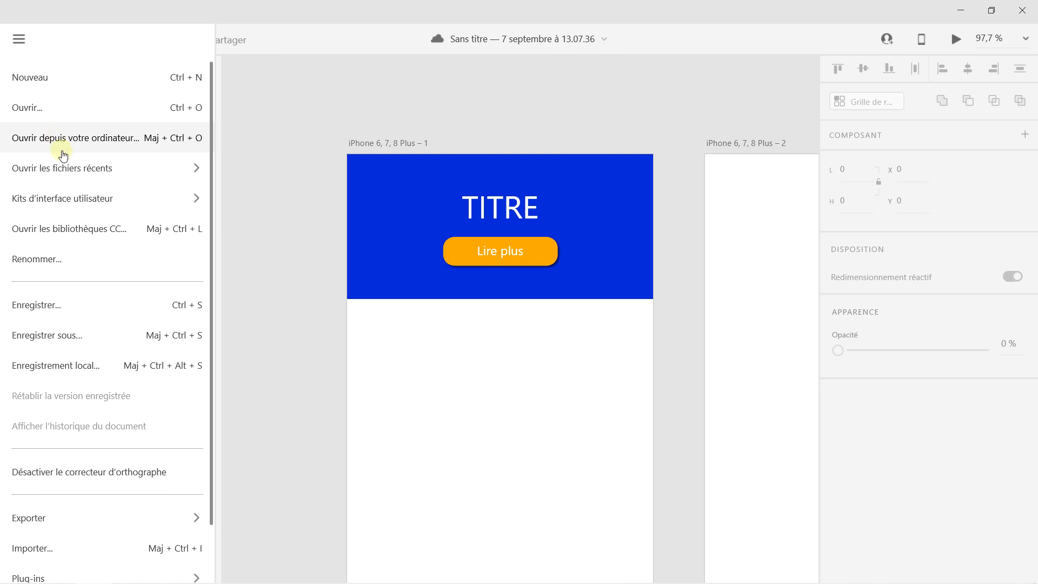
mouse_move(70, 167)
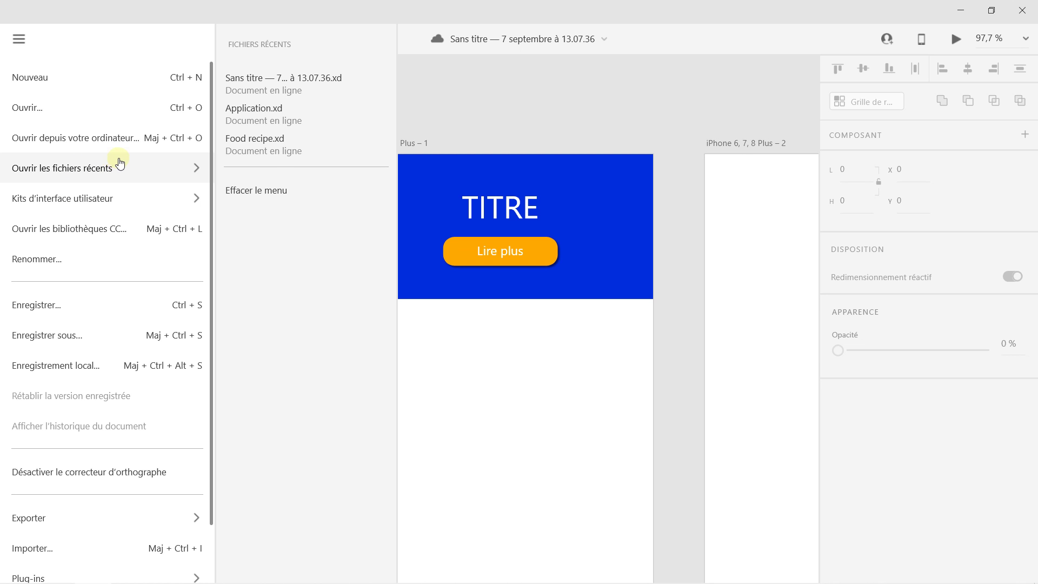
click(265, 113)
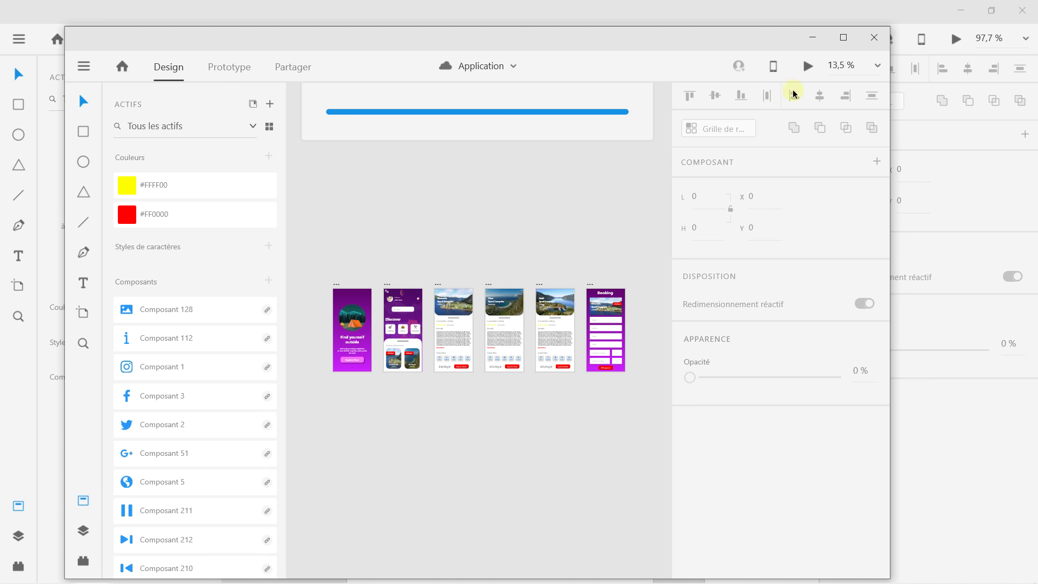
click(843, 39)
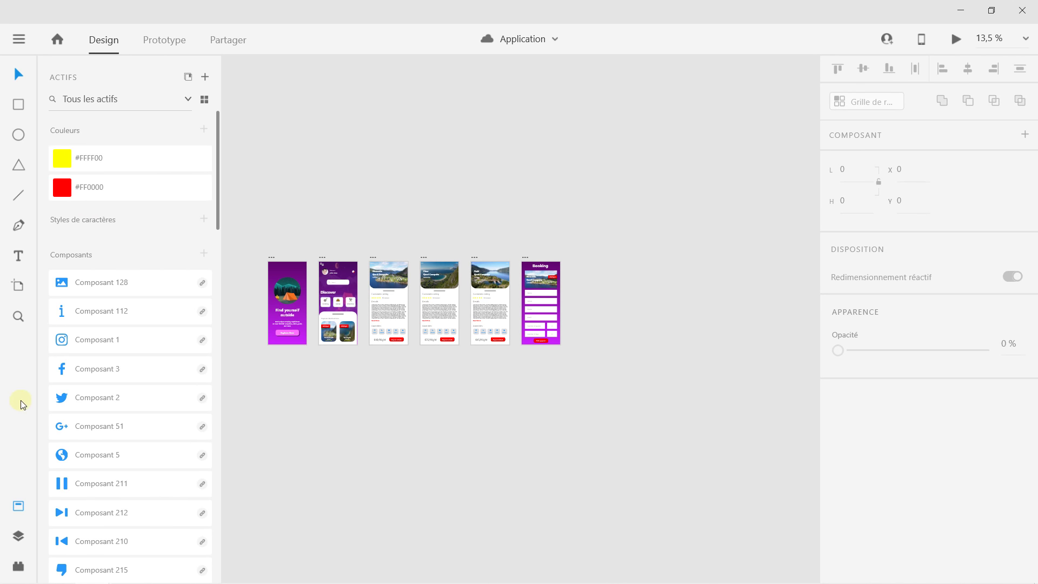
click(18, 535)
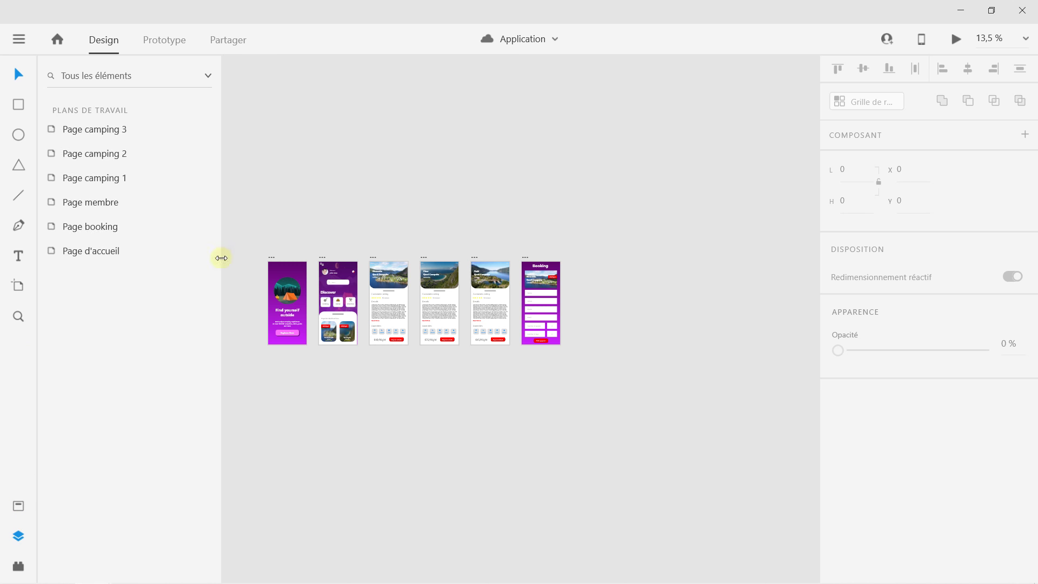
Examine the camping app's artboards, from Page d'accueil and Page membre to the camping and booking pages
scroll(366, 309, up, 5)
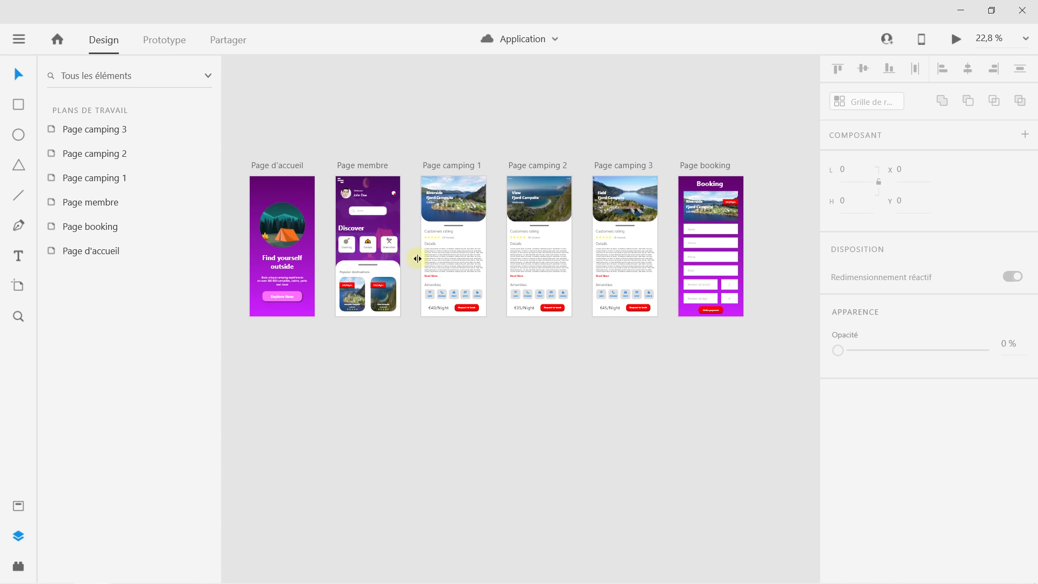
scroll(416, 254, down, 2)
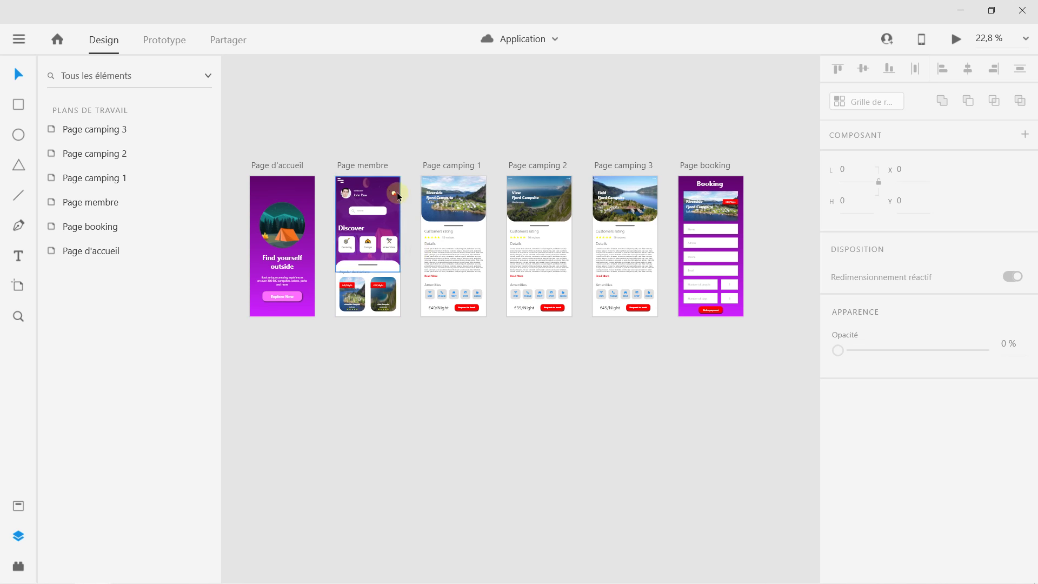
scroll(361, 184, up, 3)
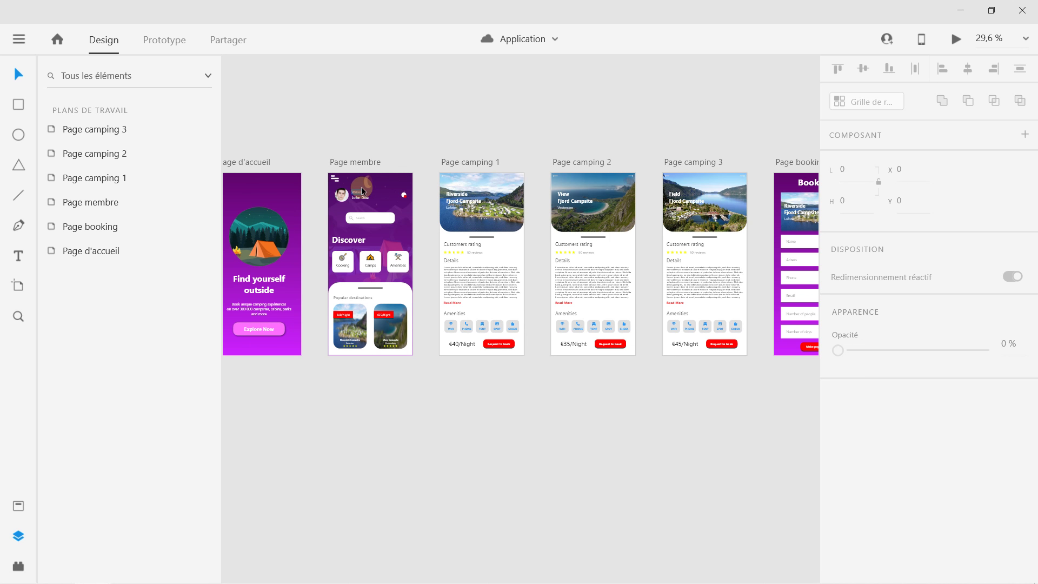
scroll(361, 187, down, 3)
scroll(290, 165, up, 2)
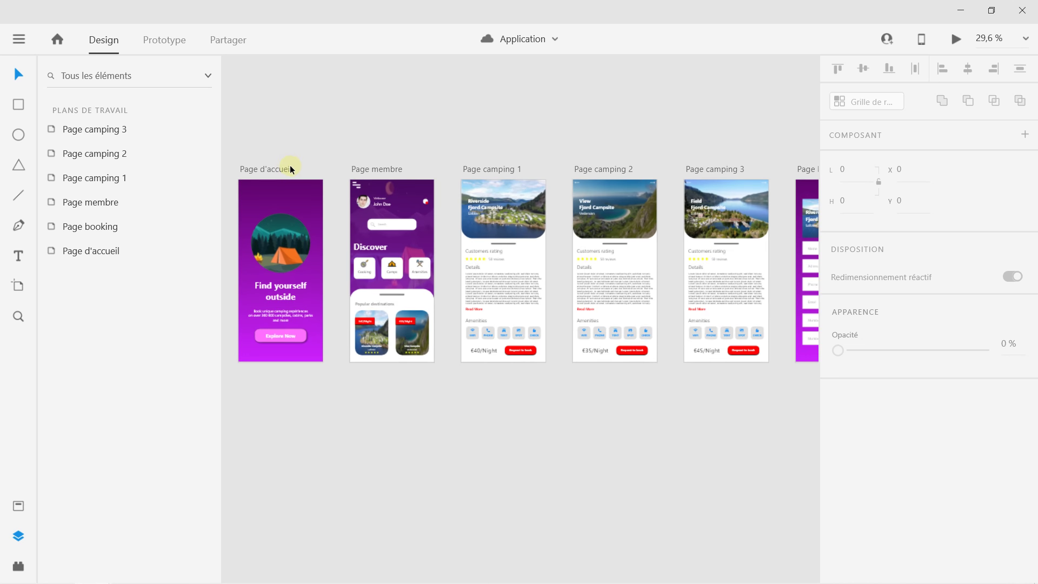
scroll(397, 170, down, 2)
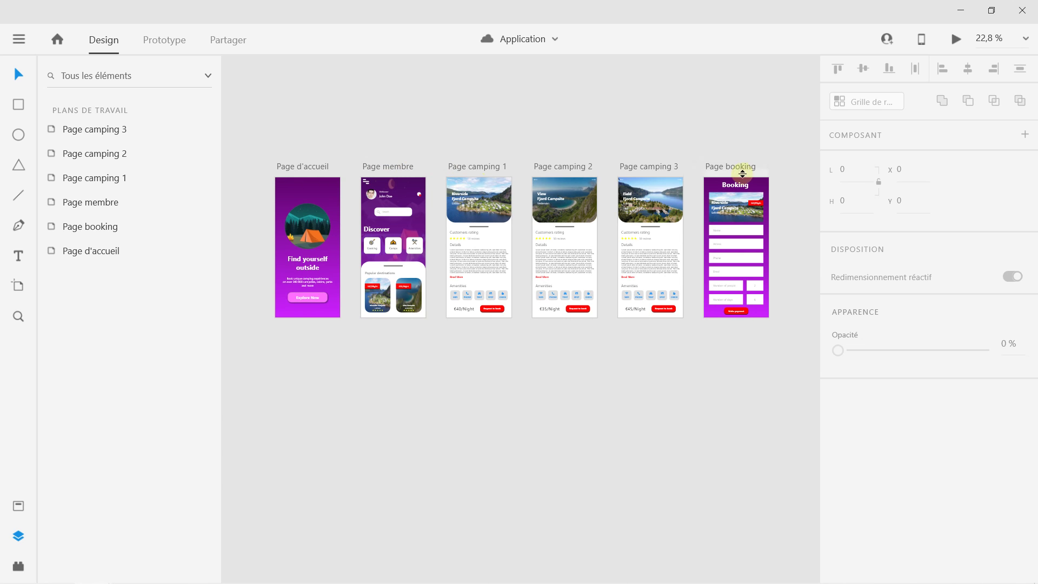
scroll(379, 214, up, 2)
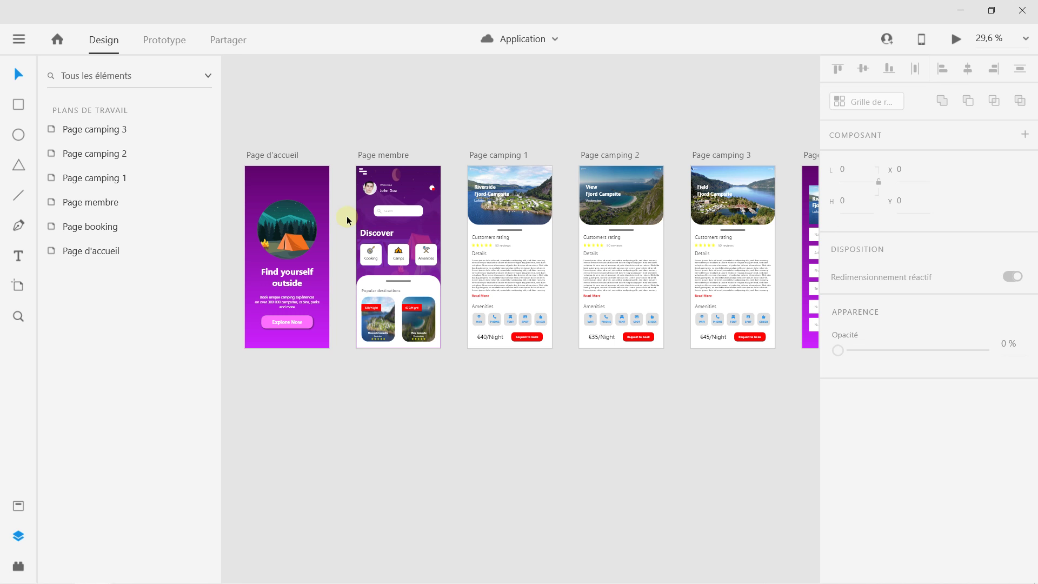
scroll(274, 231, up, 3)
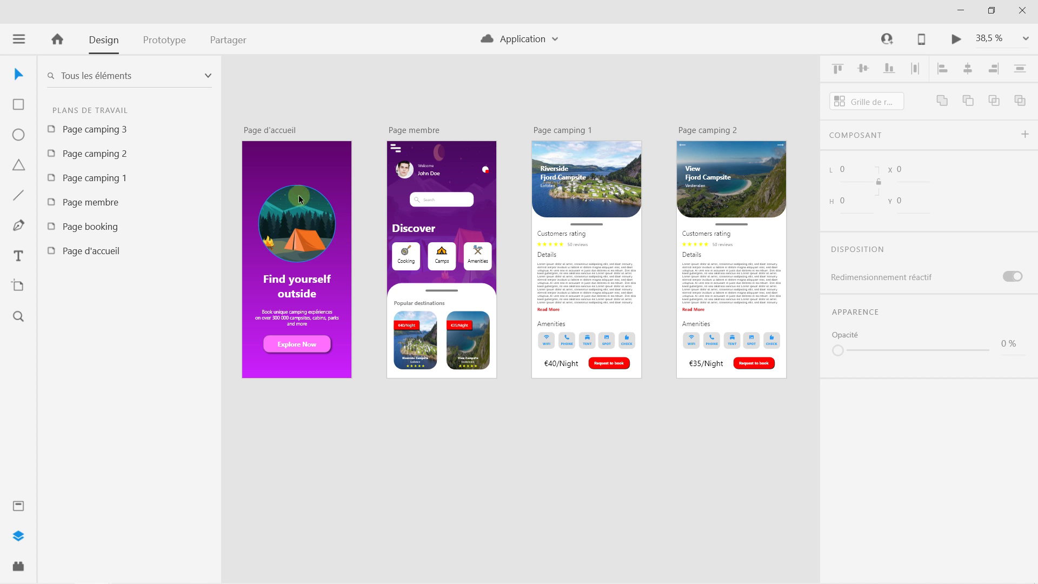
scroll(500, 204, down, 3)
scroll(501, 203, right, 3)
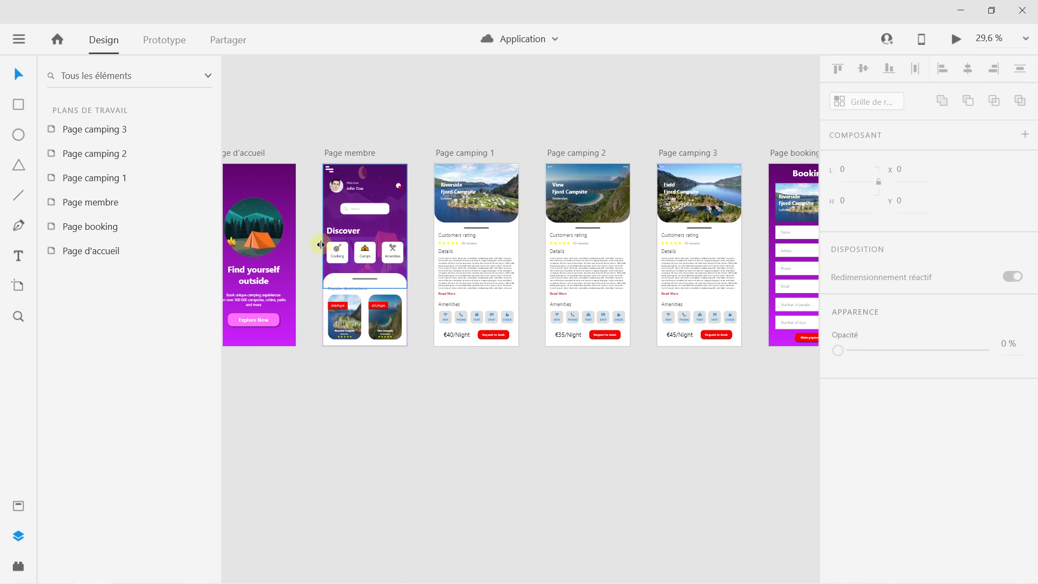
scroll(303, 246, up, 3)
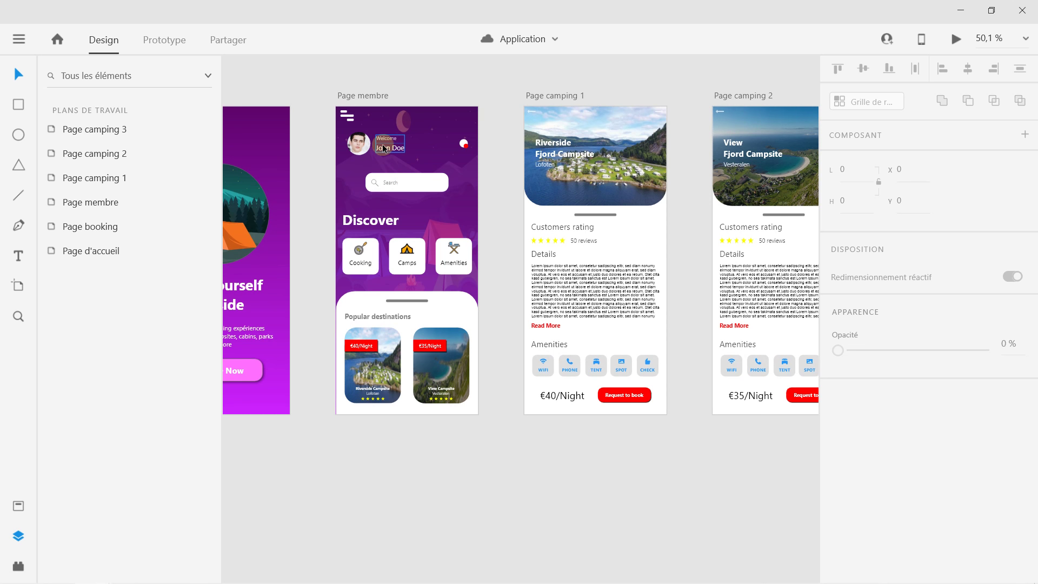
Examine the camping app's artboards up close, from Page membre and the camping pages back to Page d'accueil
scroll(416, 230, up, 3)
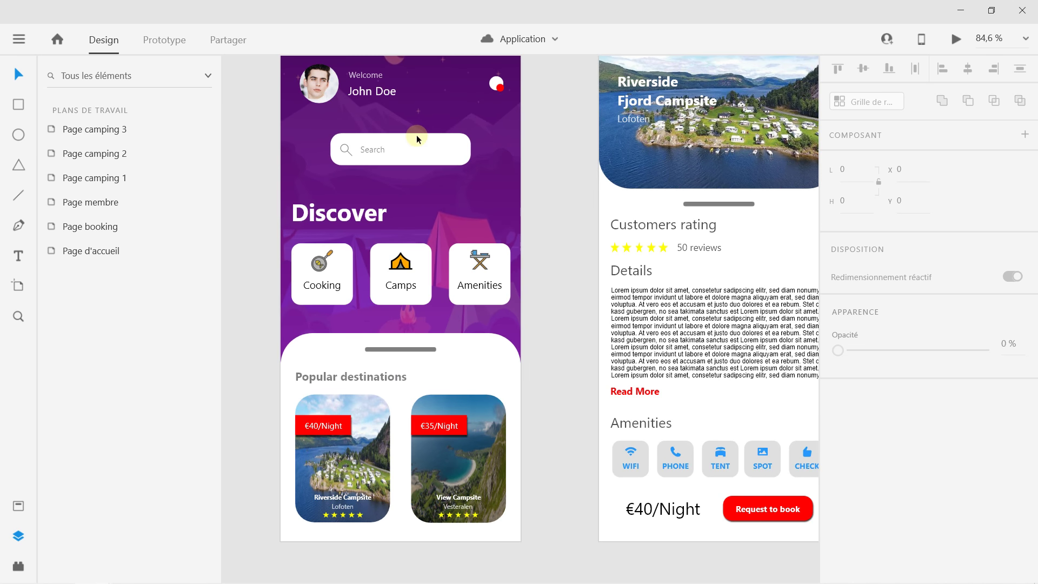
scroll(404, 258, down, 3)
scroll(461, 260, right, 3)
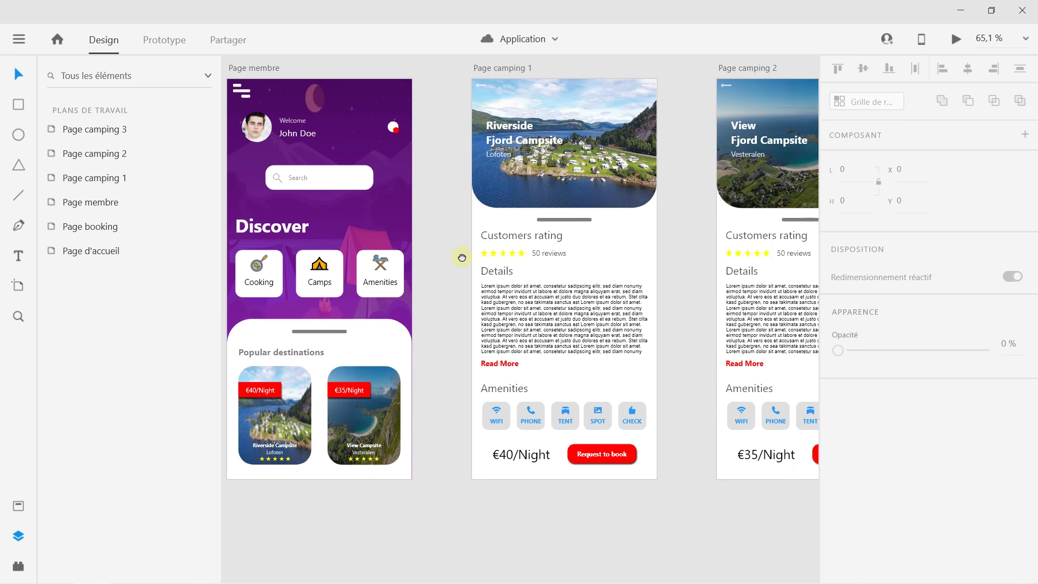
drag(621, 232, 402, 244)
scroll(402, 244, right, 5)
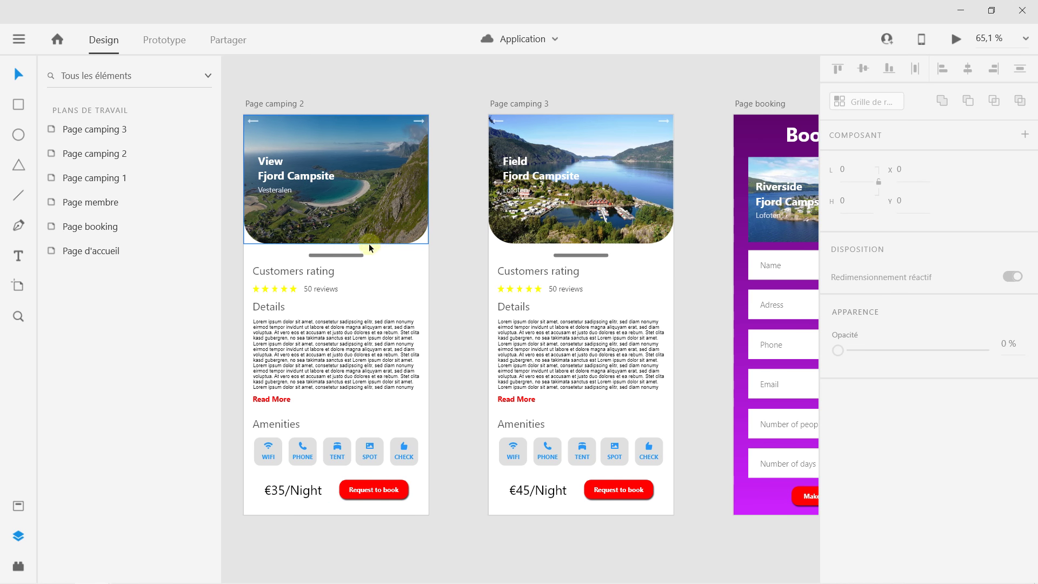
scroll(366, 241, left, 4)
scroll(366, 241, down, 1)
scroll(360, 223, left, 6)
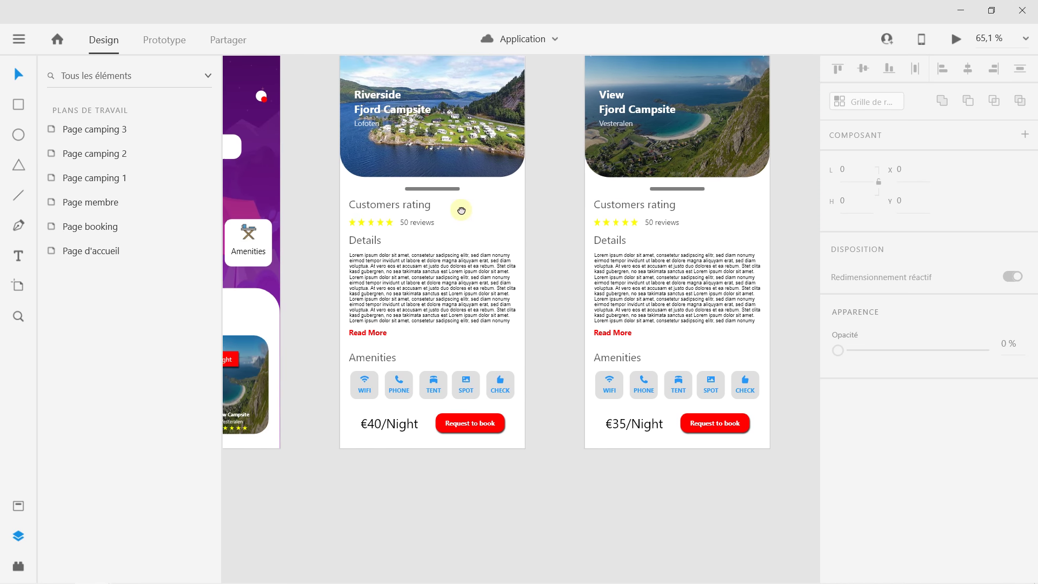
scroll(452, 237, left, 3)
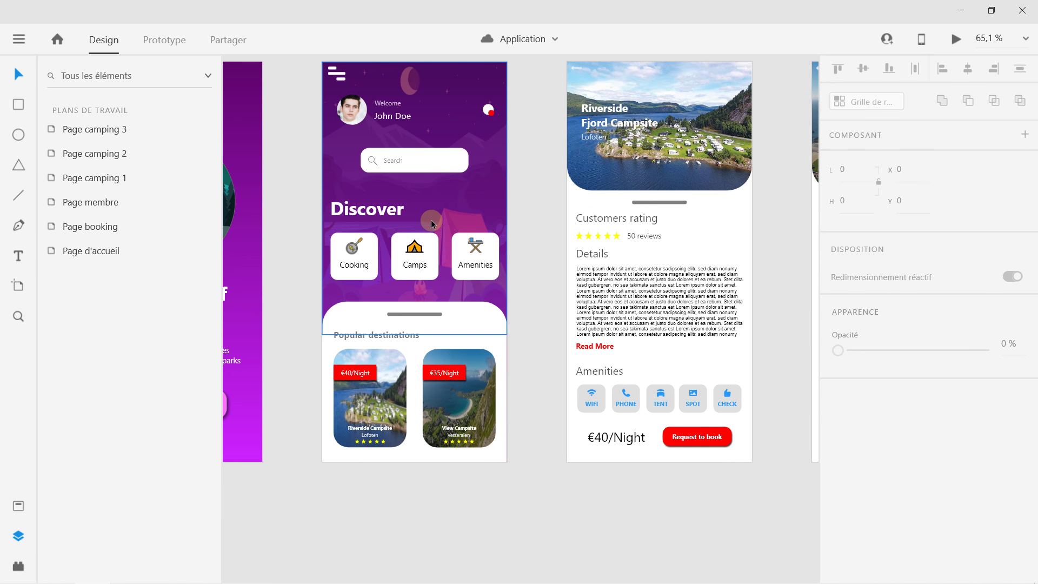
scroll(430, 219, down, 3)
drag(332, 207, 436, 218)
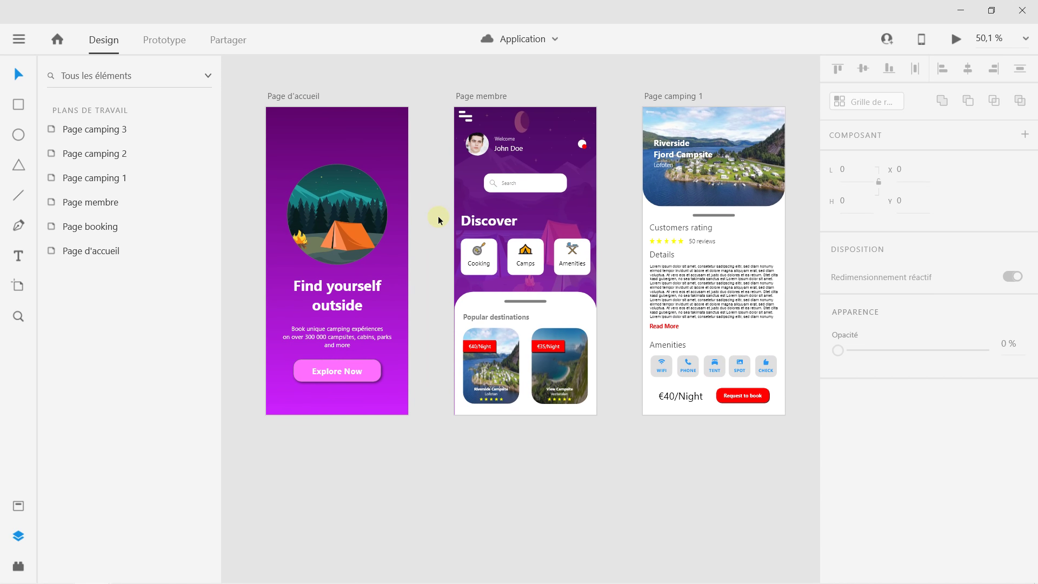
Switch to prototyping and remove the link from the Explore Now button to Page membre
click(167, 42)
click(353, 363)
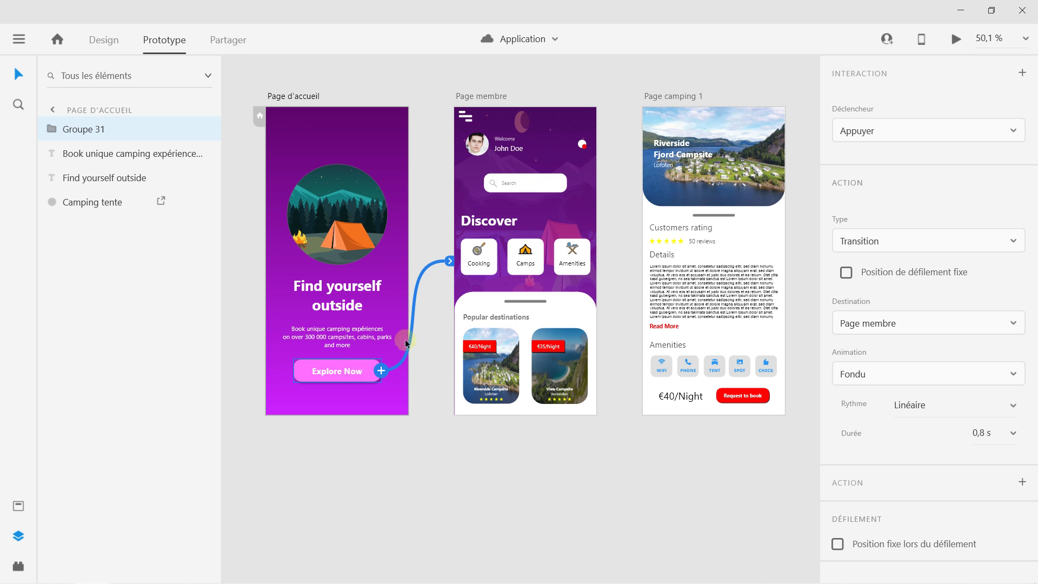
drag(450, 261, 381, 382)
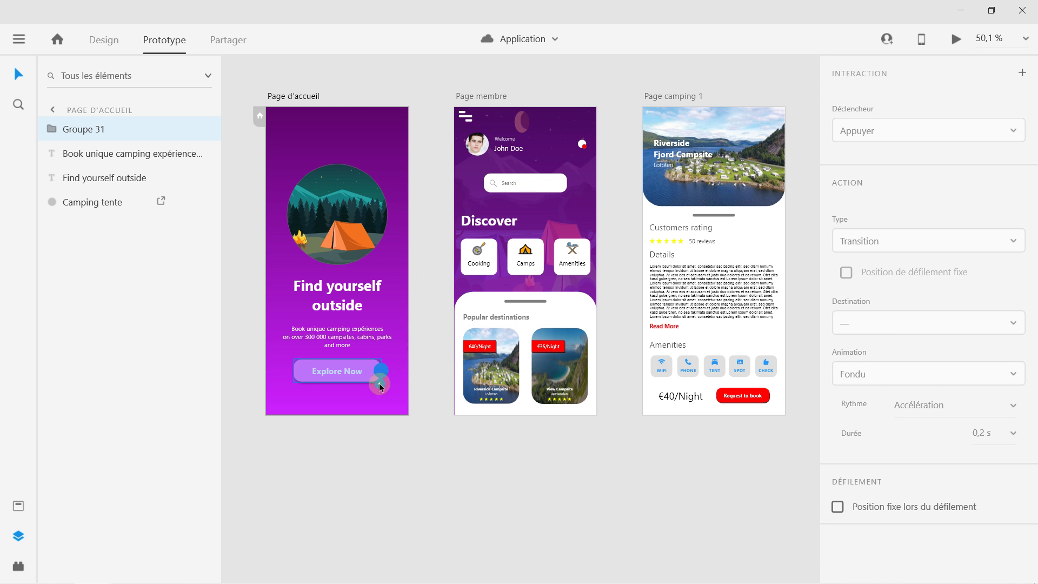
click(404, 422)
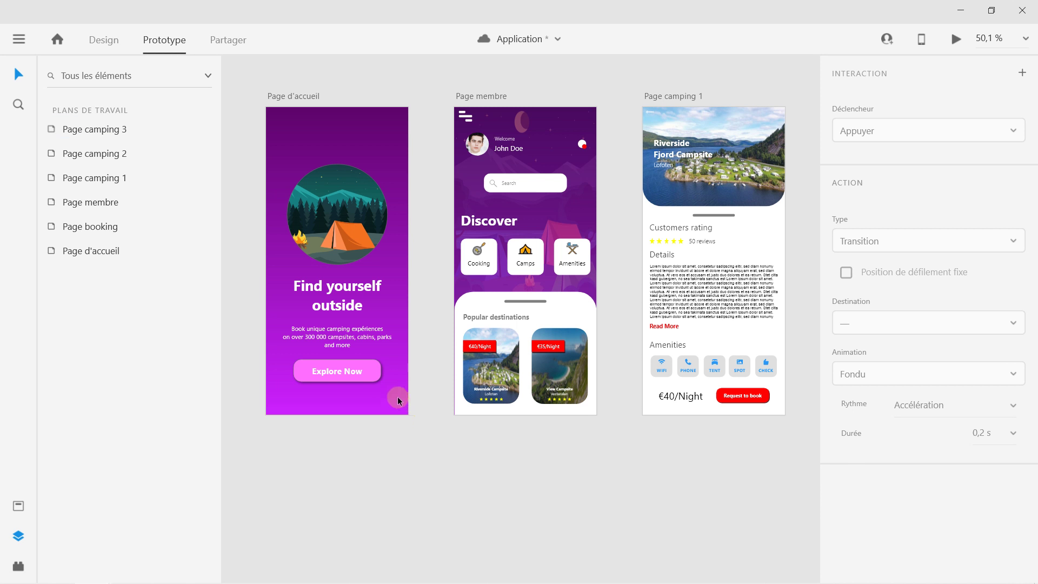
Link the Explore Now button on Page d'accueil to Page membre and save the document
click(373, 371)
drag(391, 367, 449, 225)
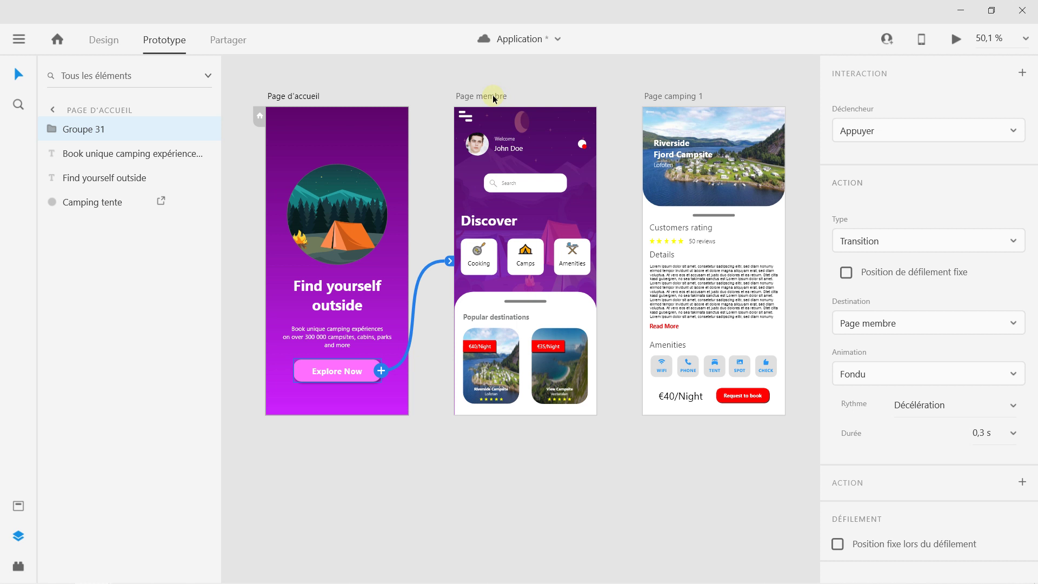
key(ctrl+s)
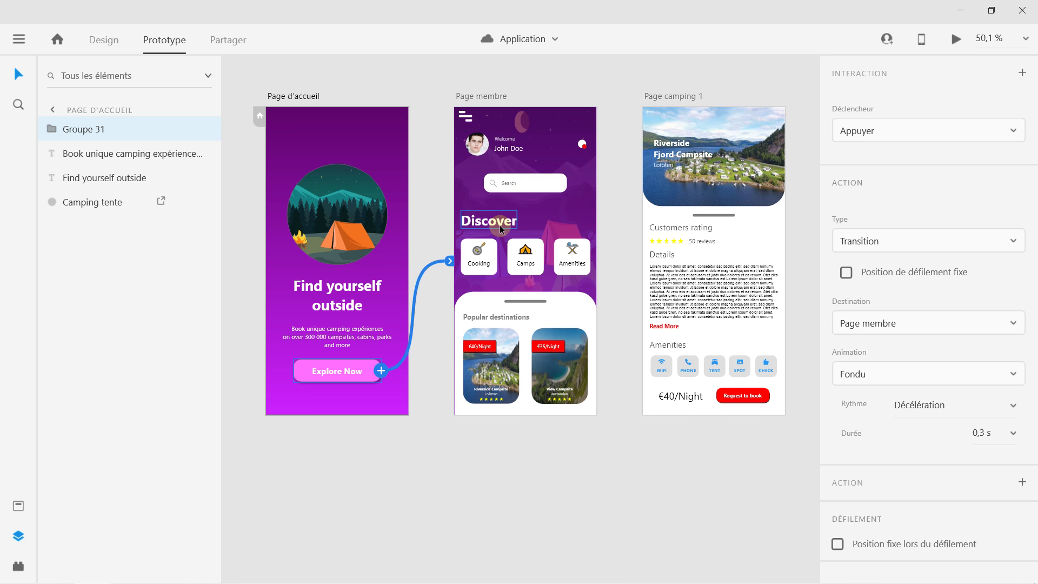
Examine the links from the Riverside and View Campsite images on Page membre to their camping pages
scroll(449, 216, right, 2)
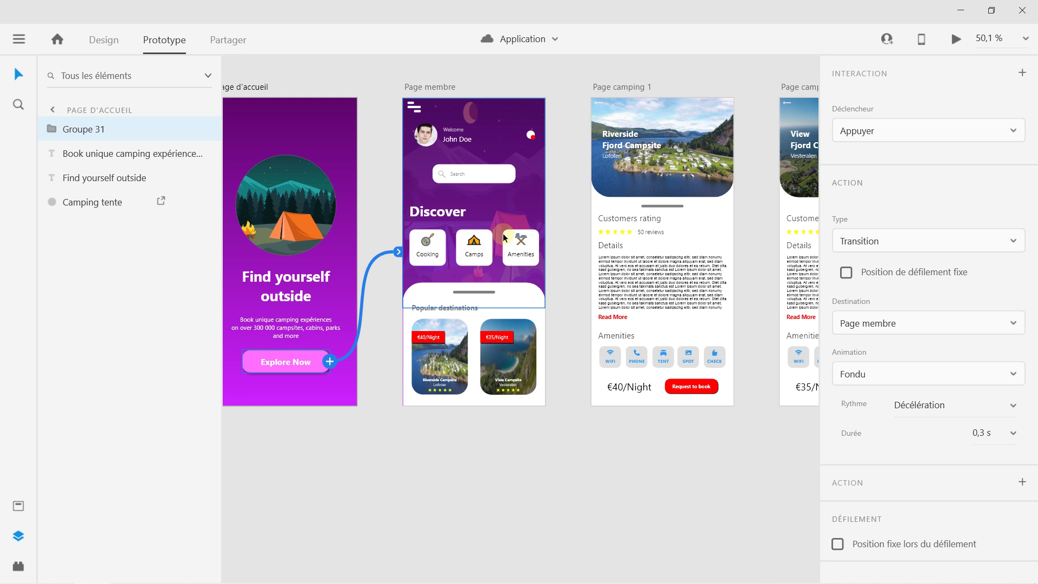
click(454, 341)
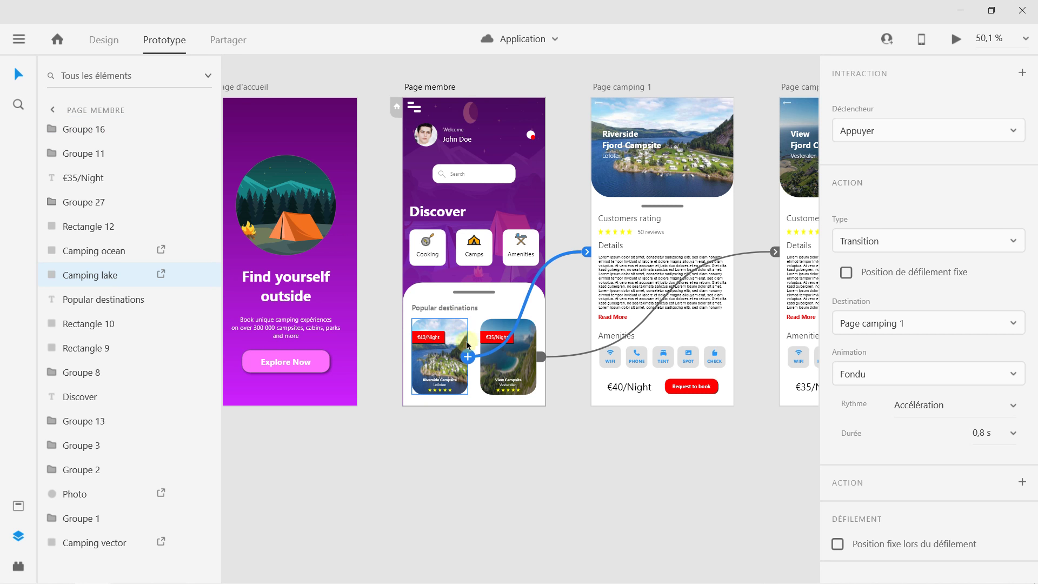
scroll(382, 330, right, 3)
scroll(382, 330, up, 3)
scroll(382, 330, up, 2)
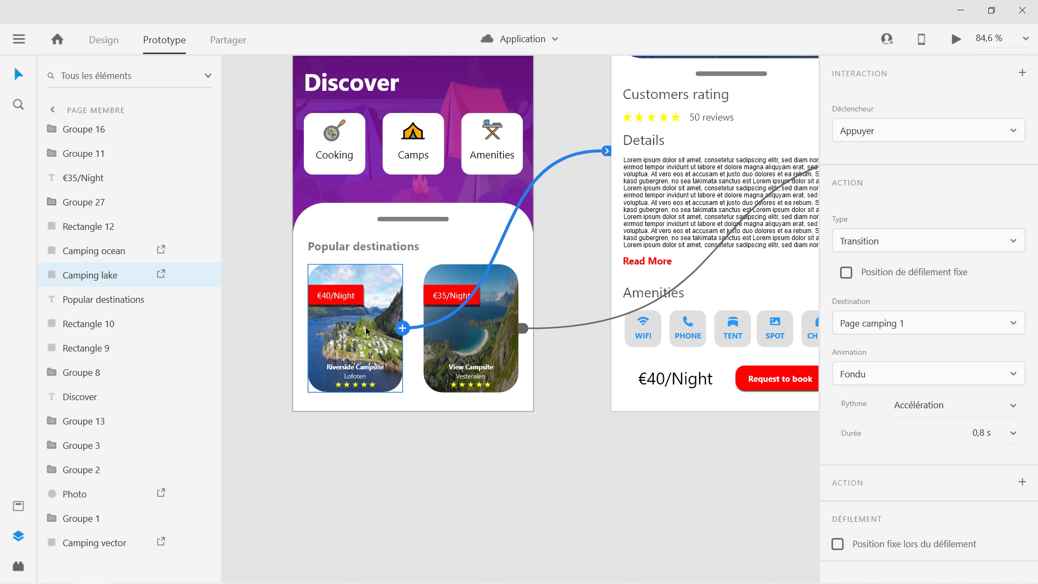
scroll(533, 245, down, 3)
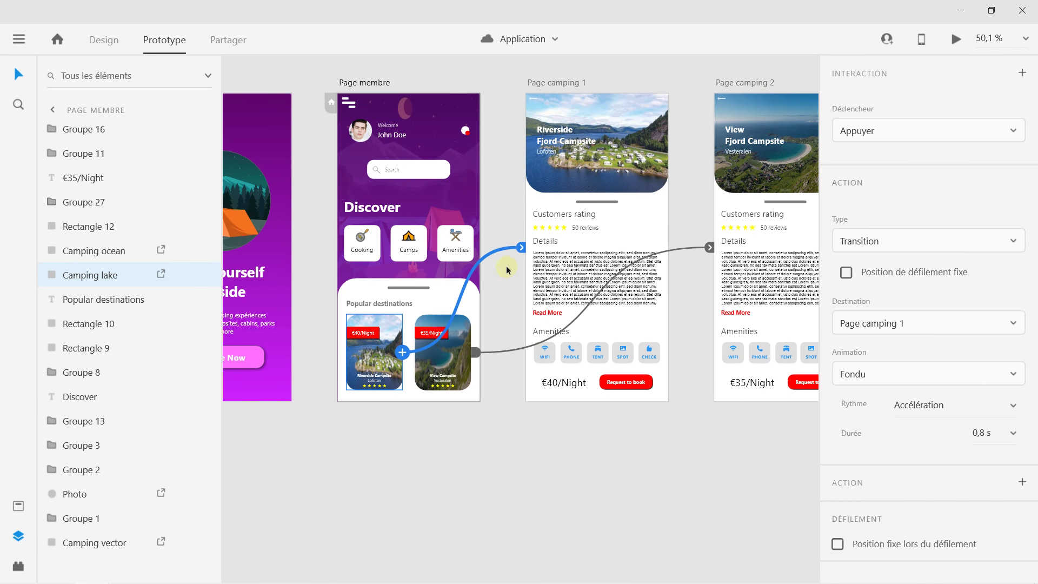
click(458, 333)
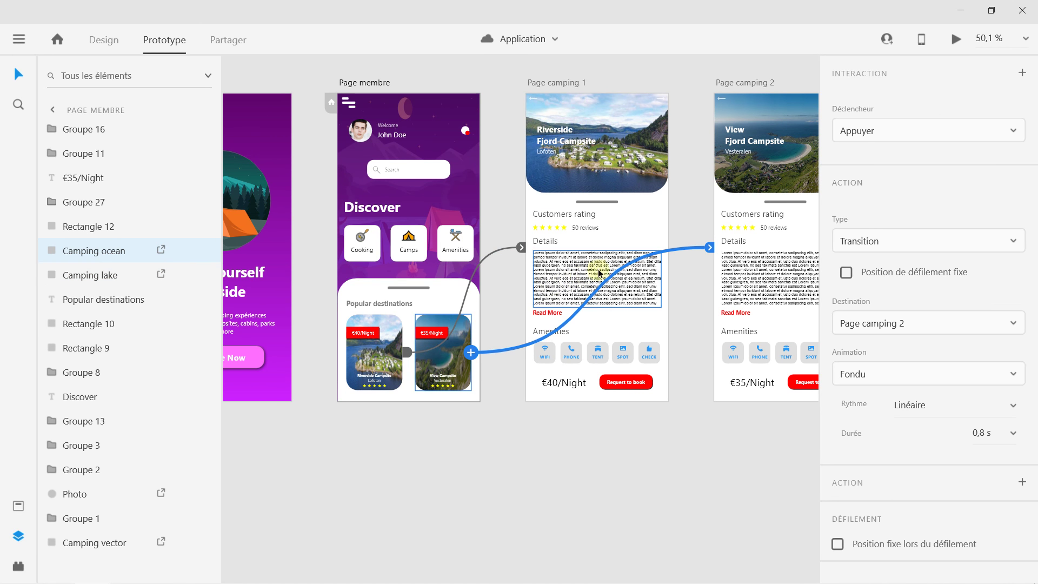
scroll(548, 250, right, 5)
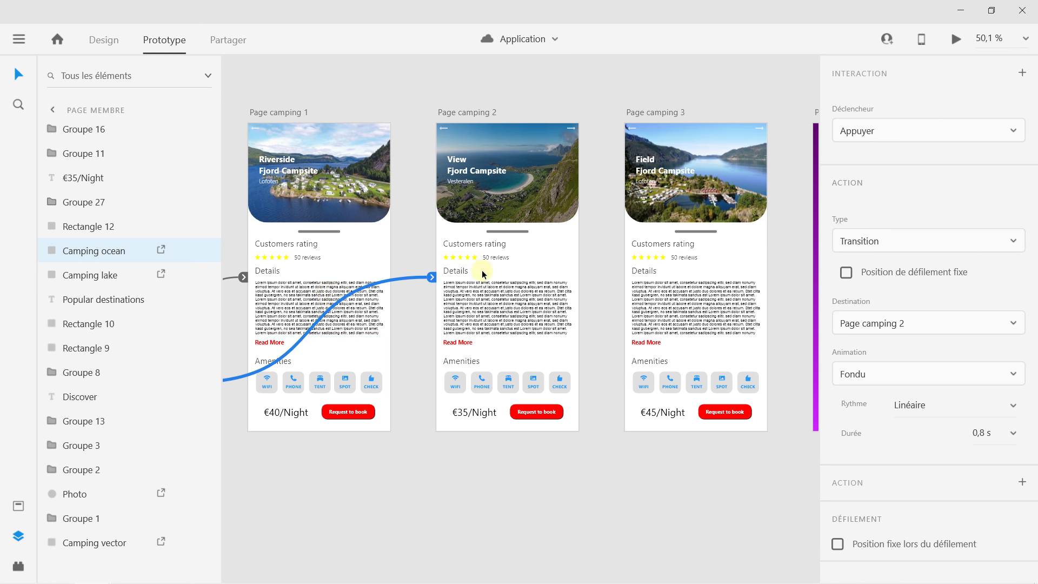
scroll(593, 255, down, 2)
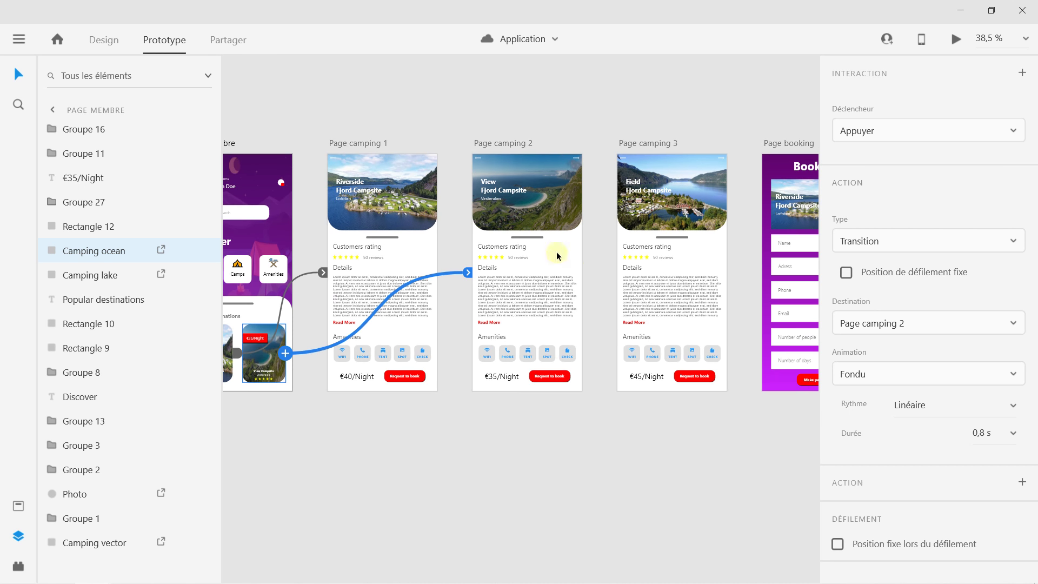
Review the trigger, action type, destination and animation options of the View Campsite image's link, keeping its current settings
click(863, 133)
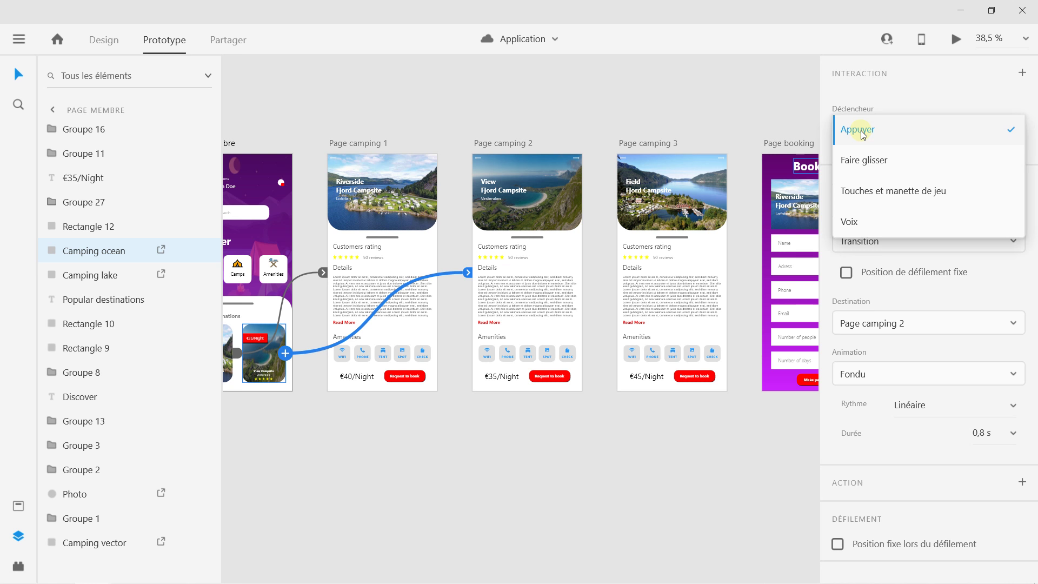
click(863, 134)
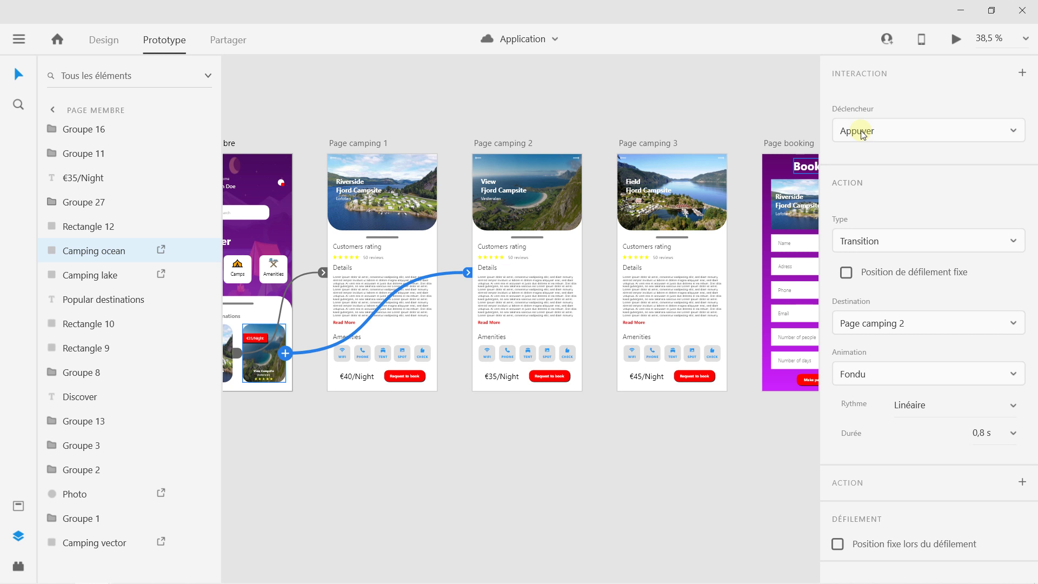
click(864, 243)
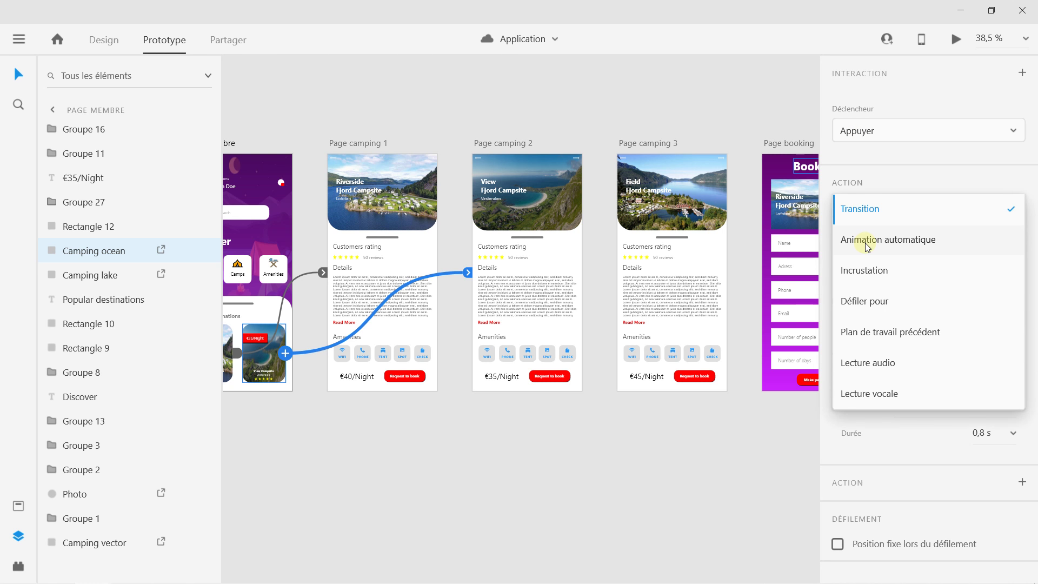
click(871, 210)
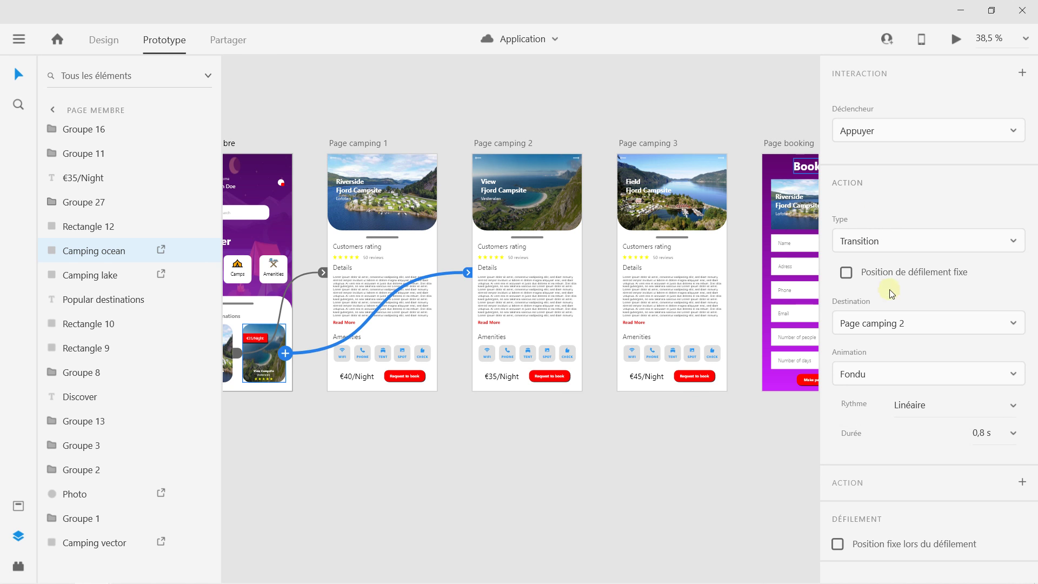
click(883, 322)
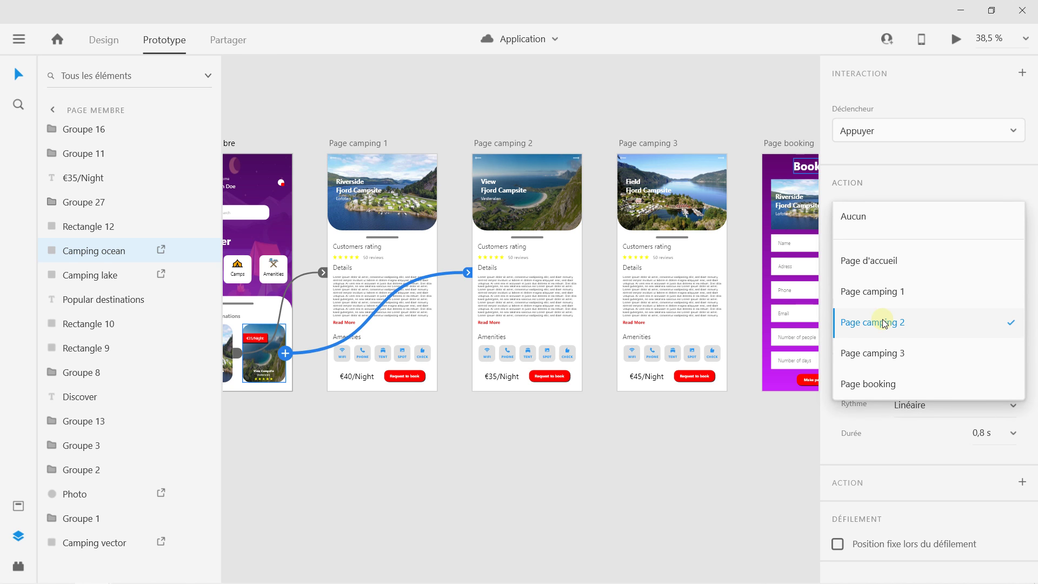
click(884, 323)
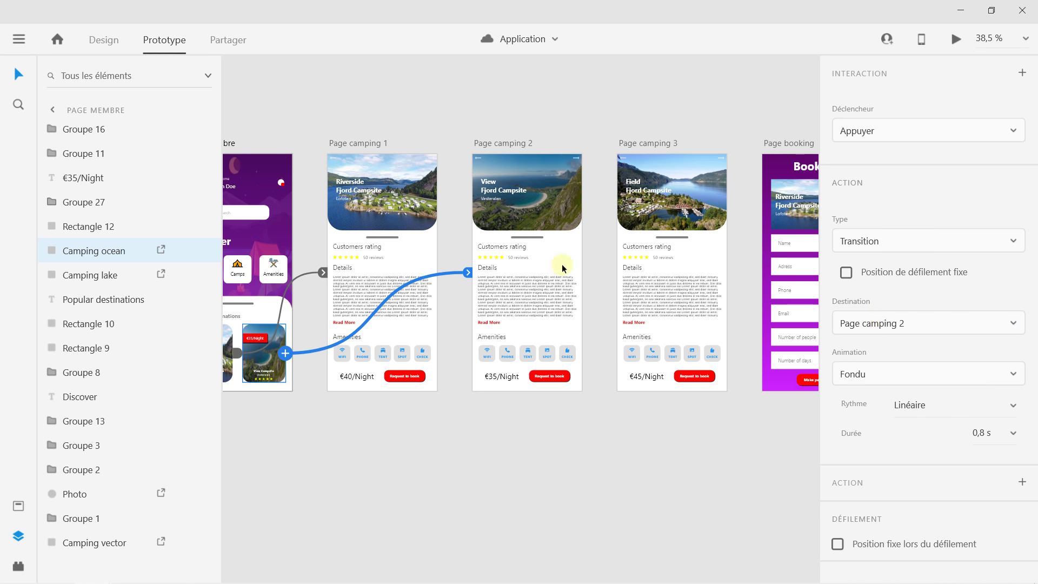
click(915, 374)
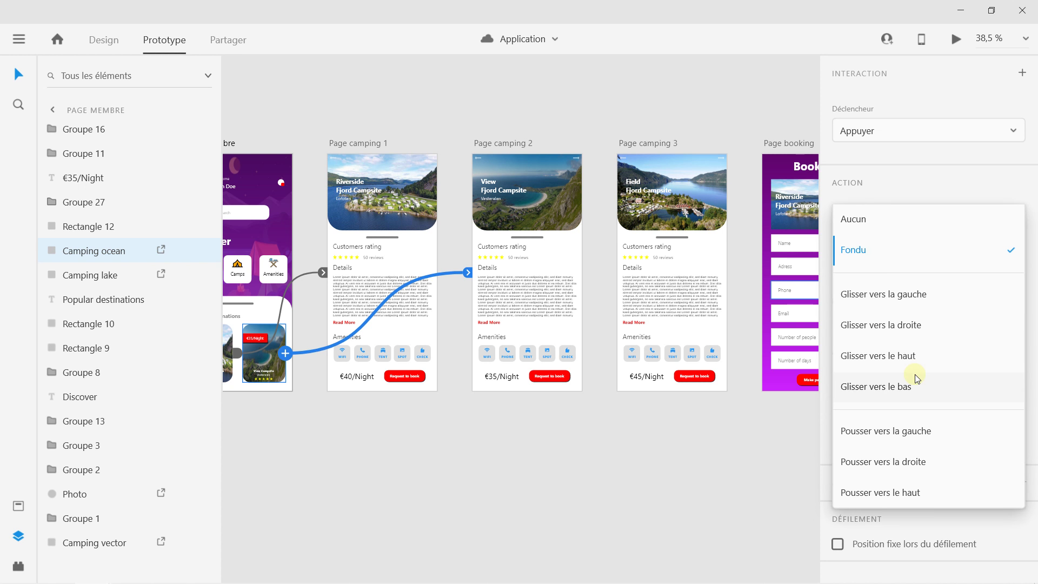
click(904, 185)
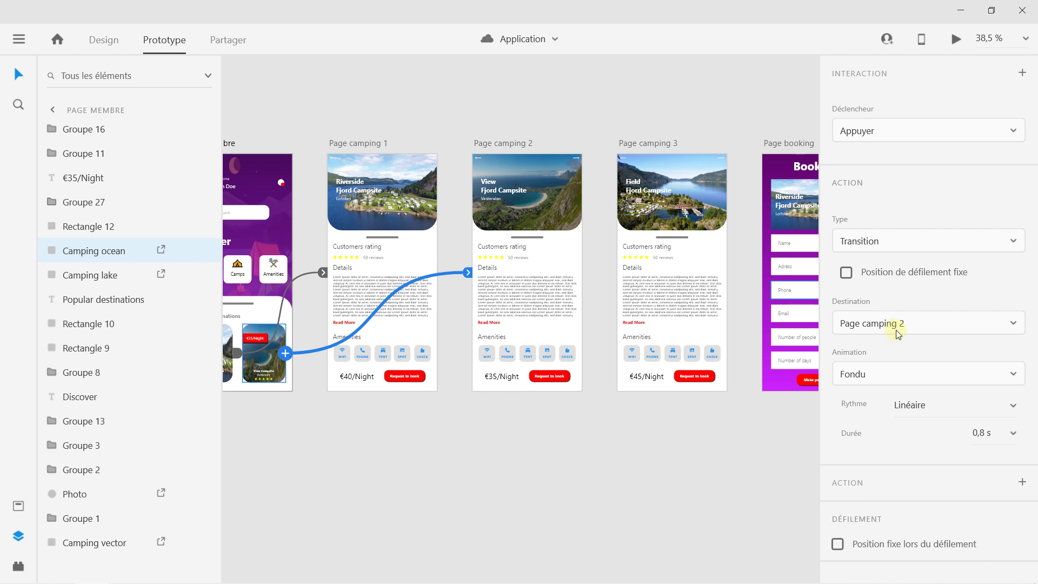
Preview the prototype starting from Page membre, reposition the preview window and close it
click(955, 40)
drag(118, 15, 239, 19)
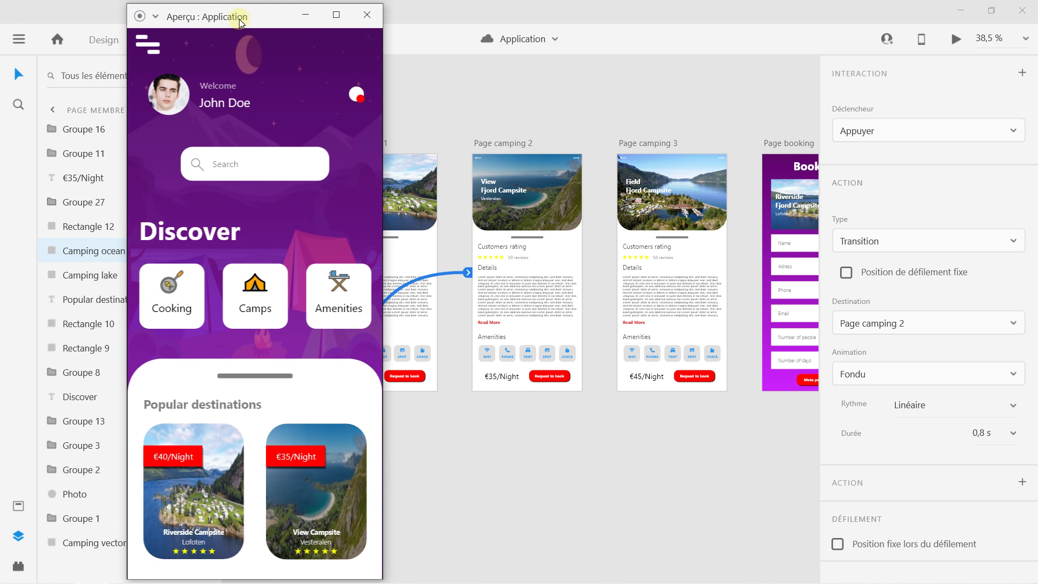
click(357, 25)
Preview the prototype from Page d'accueil, following Explore Now, Riverside Campsite and Request to book to the Booking page, and close the preview
scroll(519, 259, left, 10)
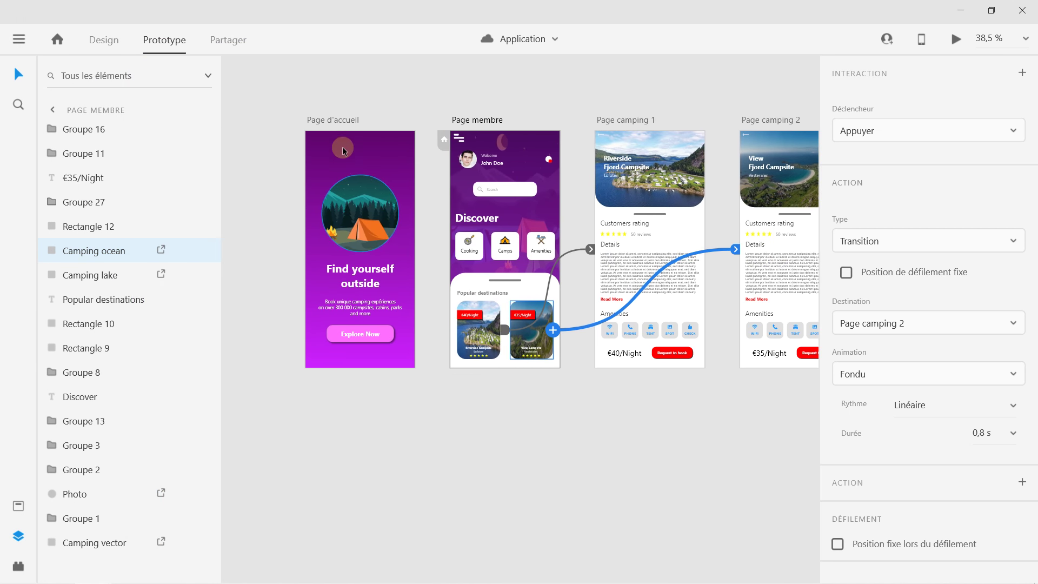
click(309, 130)
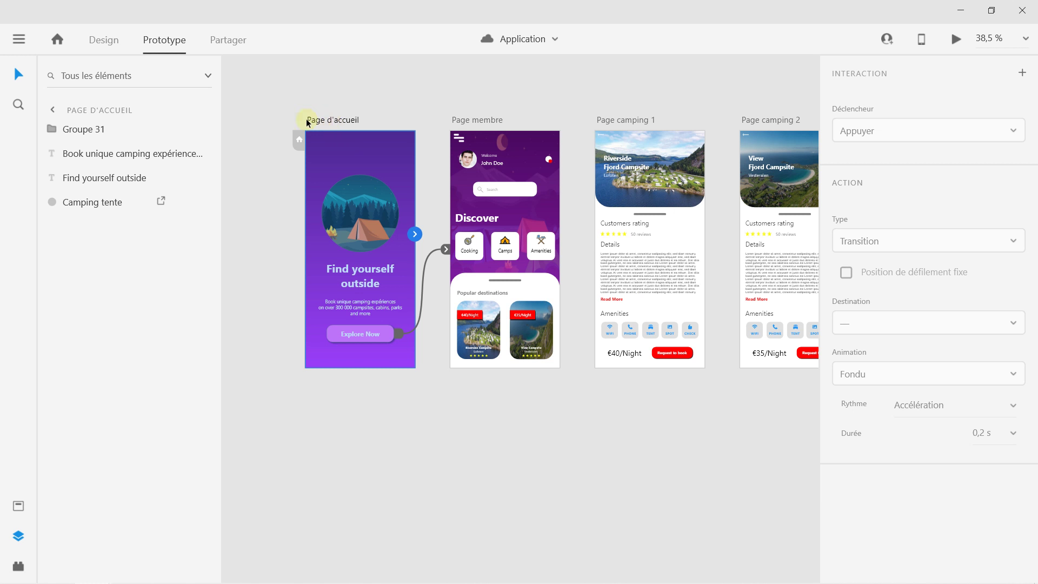
click(957, 44)
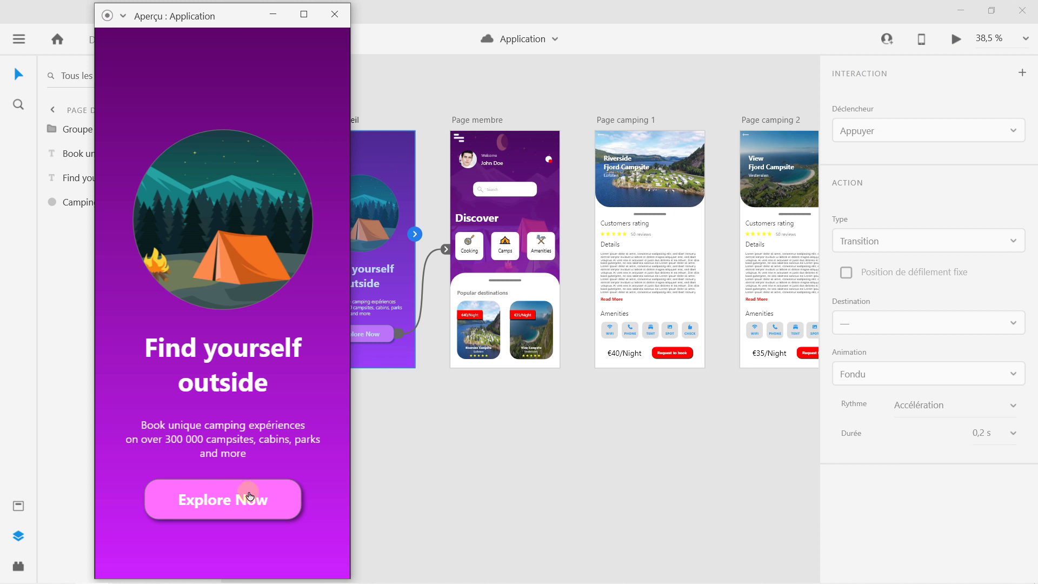
click(231, 498)
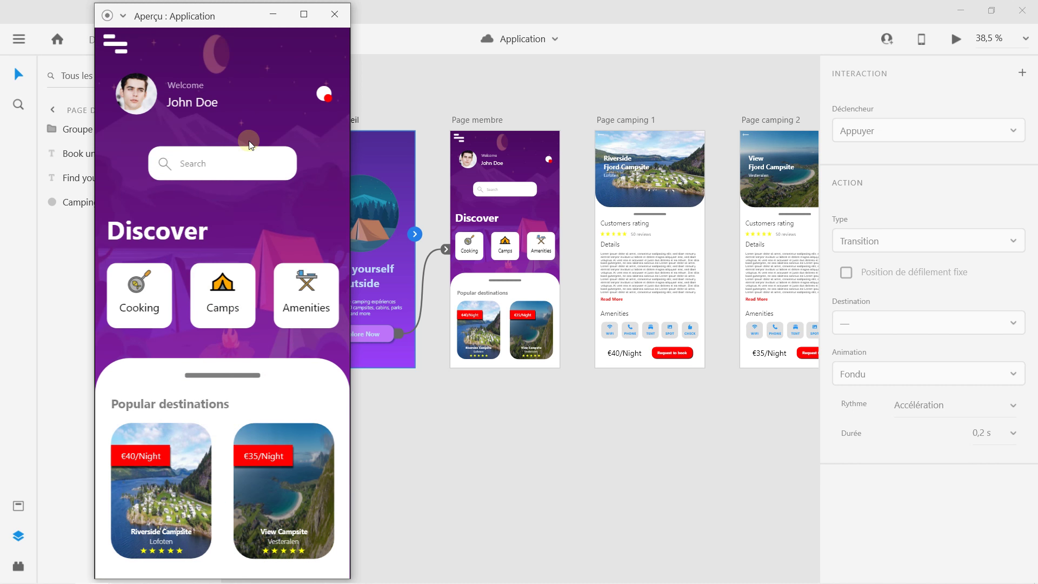
click(165, 478)
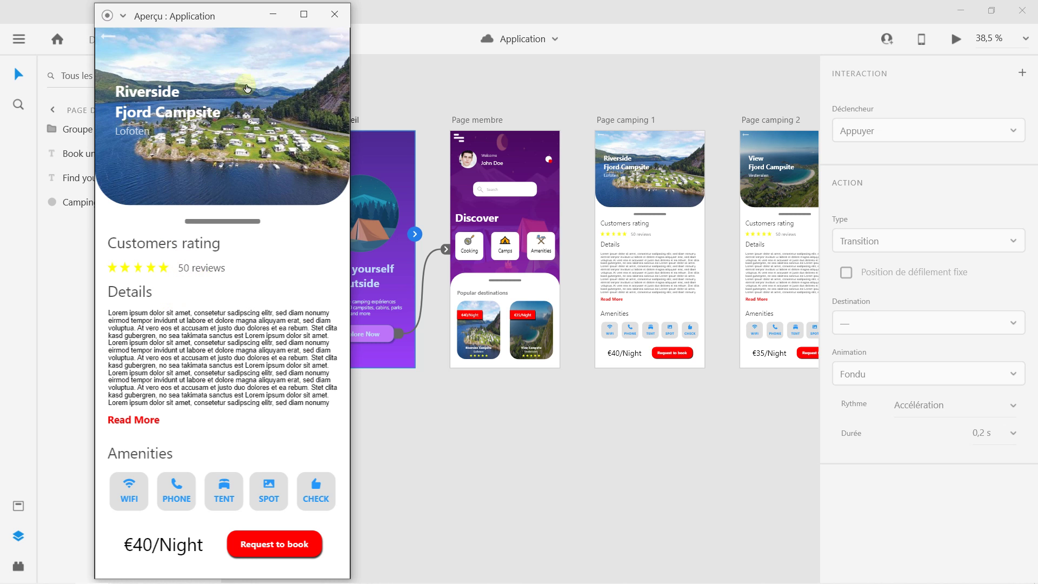
click(275, 543)
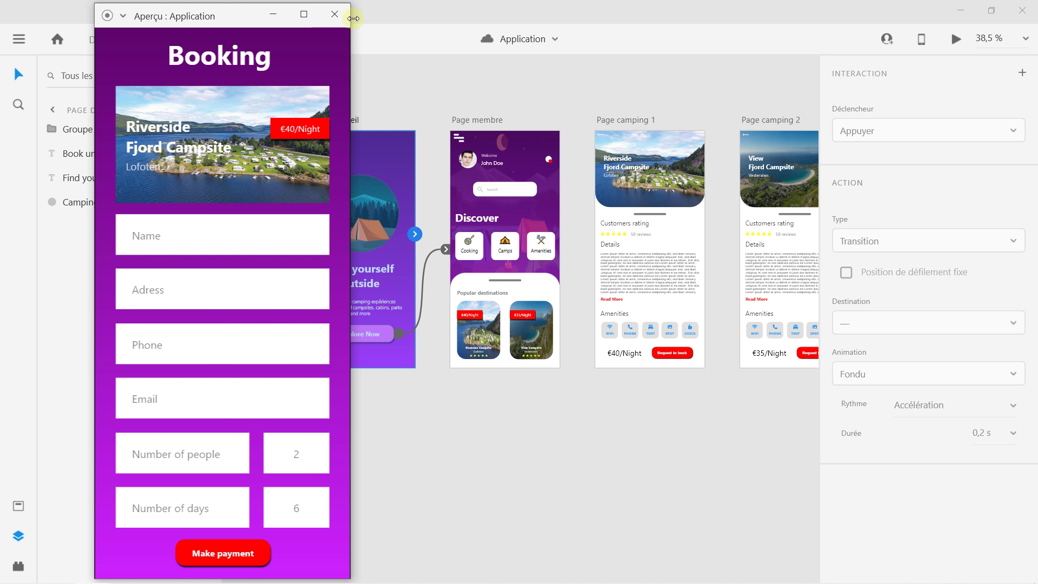
click(333, 15)
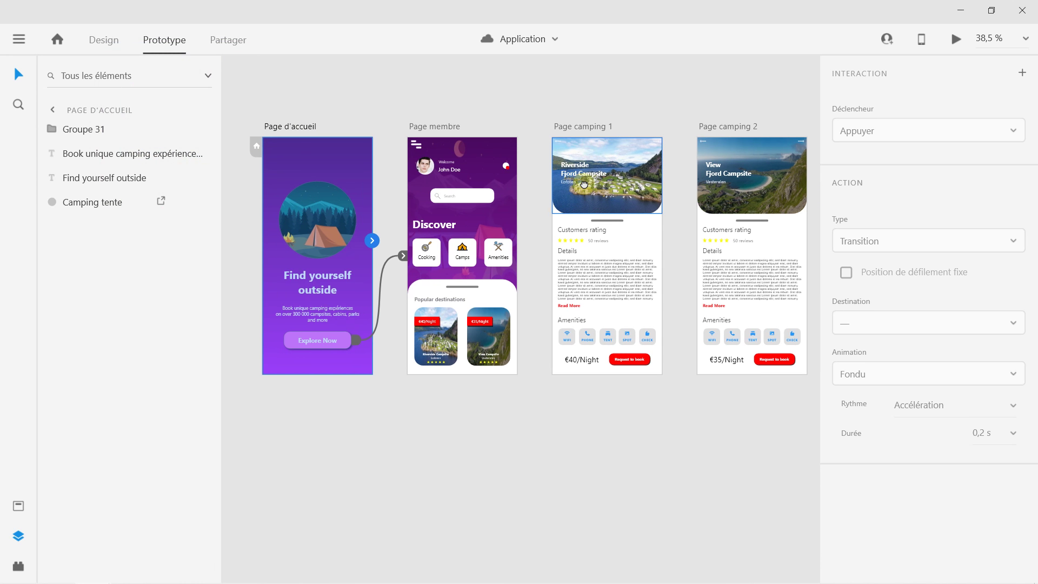
Preview the prototype from Page membre, opening Riverside Campsite and advancing through the View and Field campsite pages
click(475, 165)
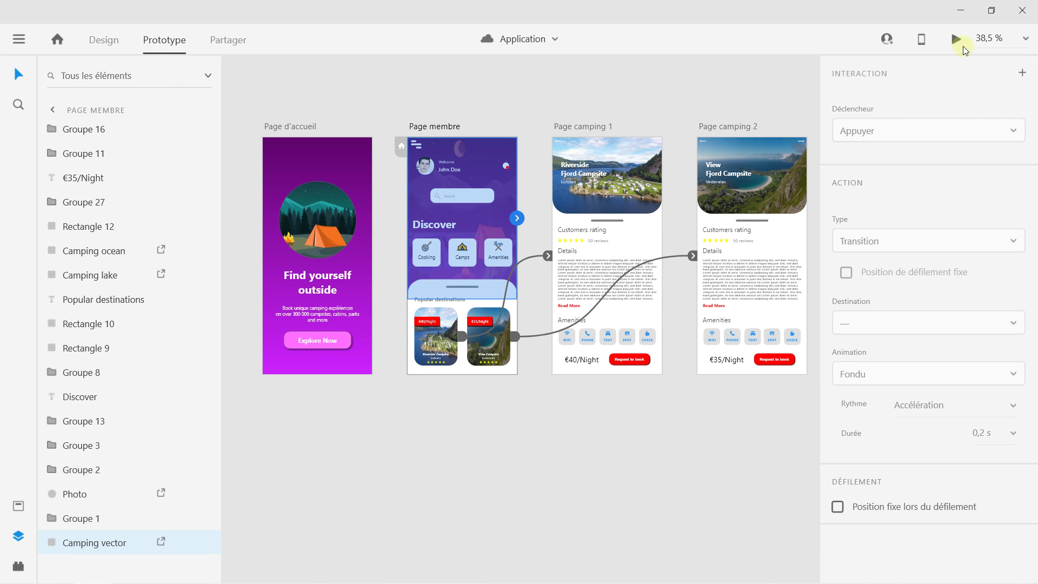
click(956, 39)
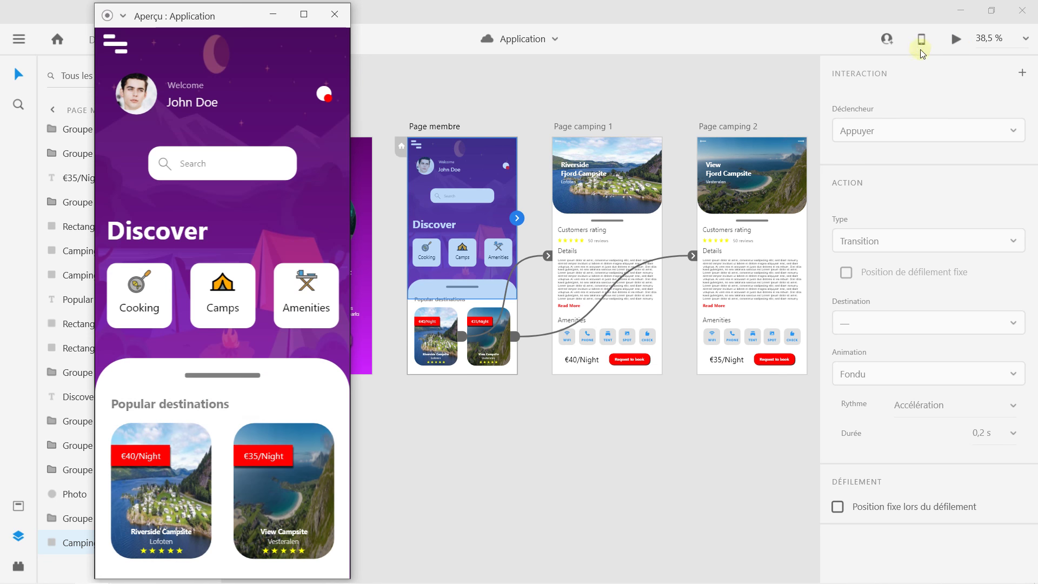
click(196, 442)
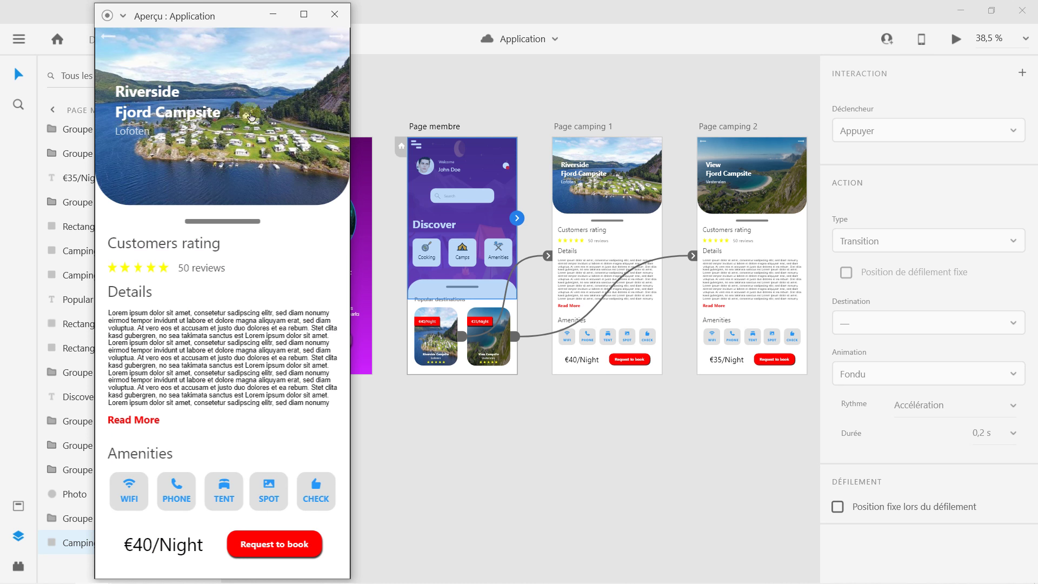
click(337, 42)
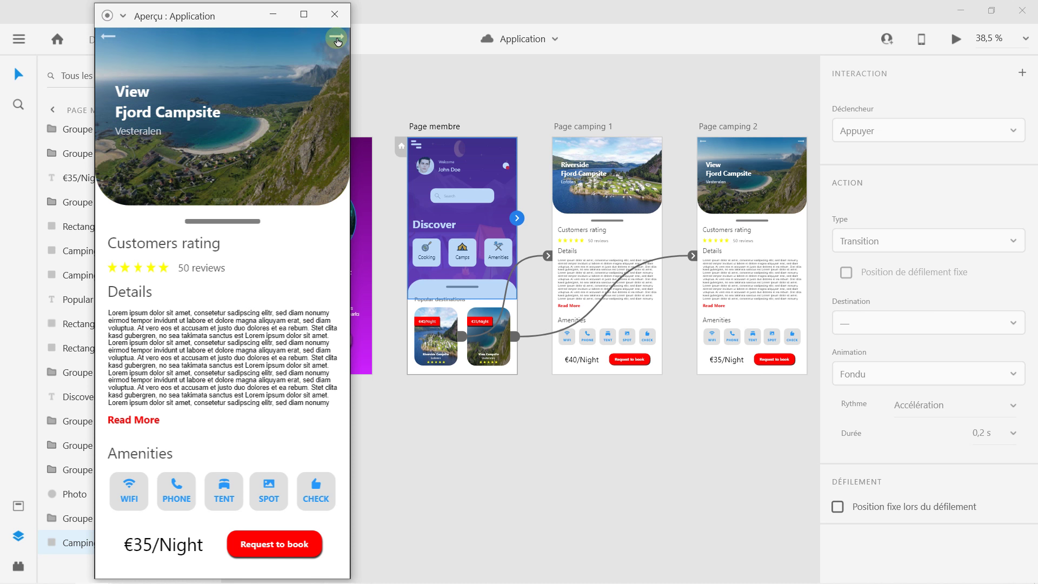
click(338, 42)
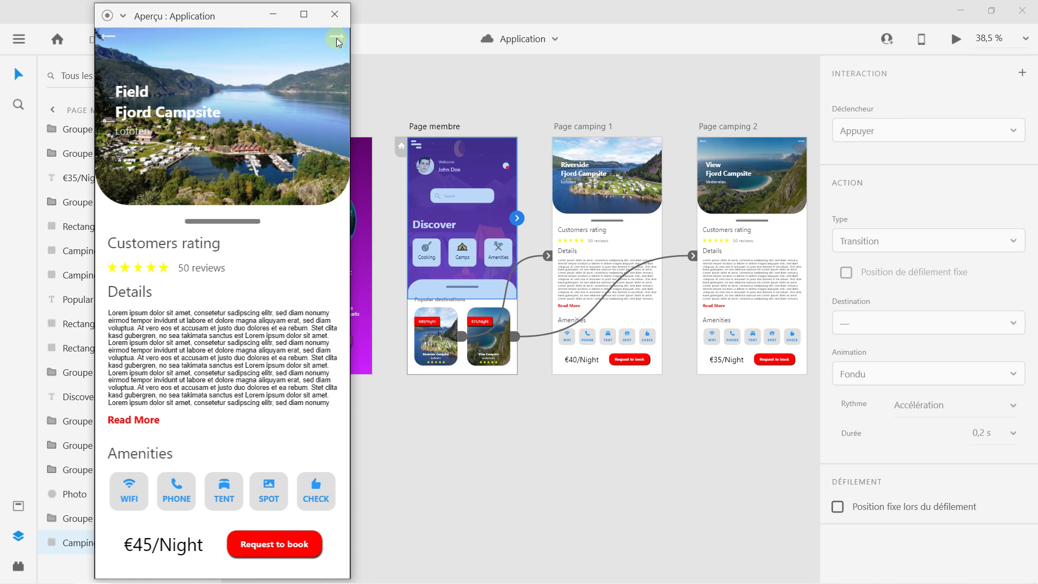
Test the back and forward arrows between the campsite pages in the preview, and close it
click(112, 38)
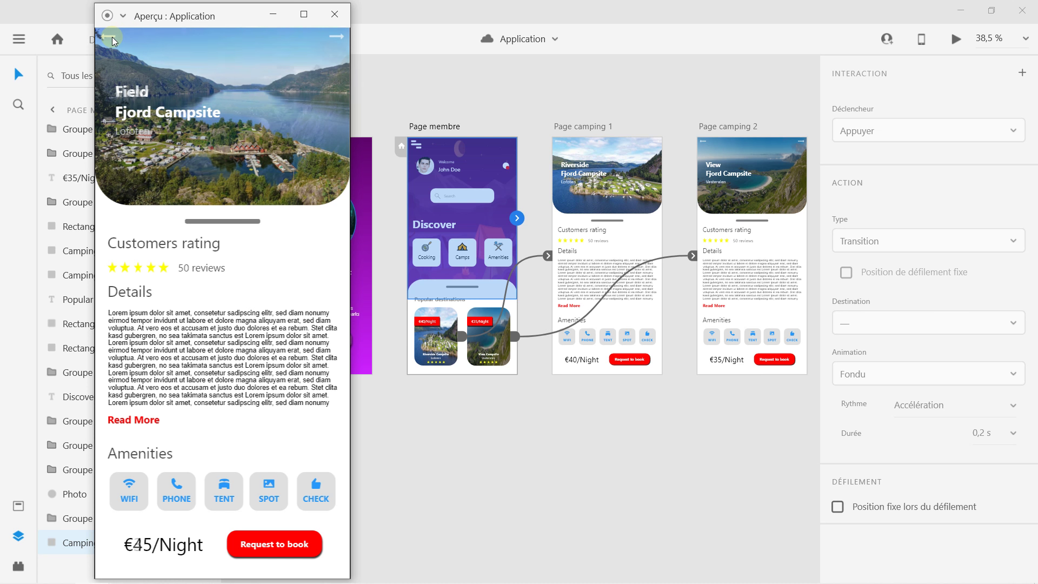
click(111, 39)
click(336, 39)
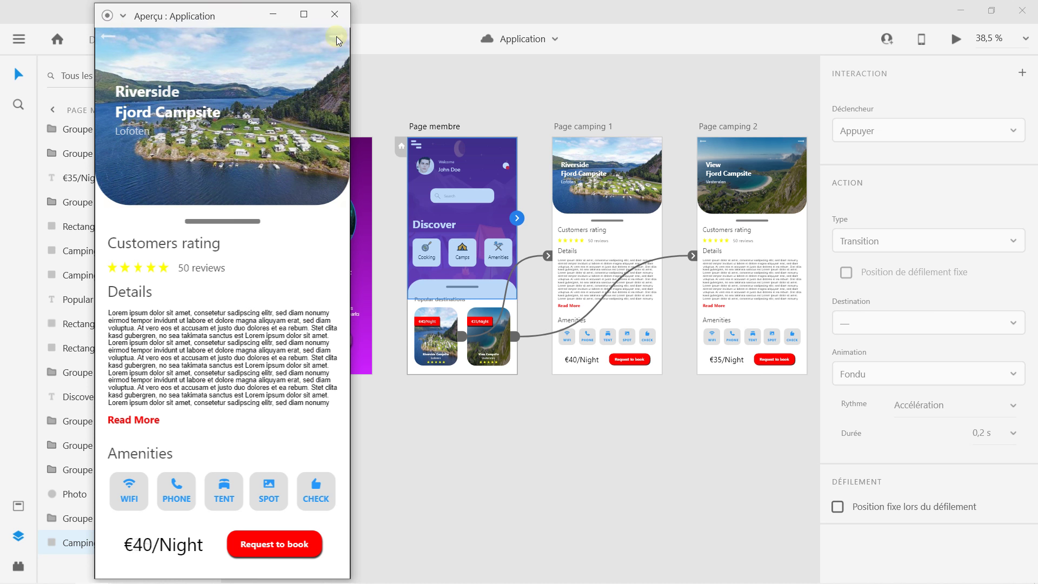
click(337, 39)
click(355, 104)
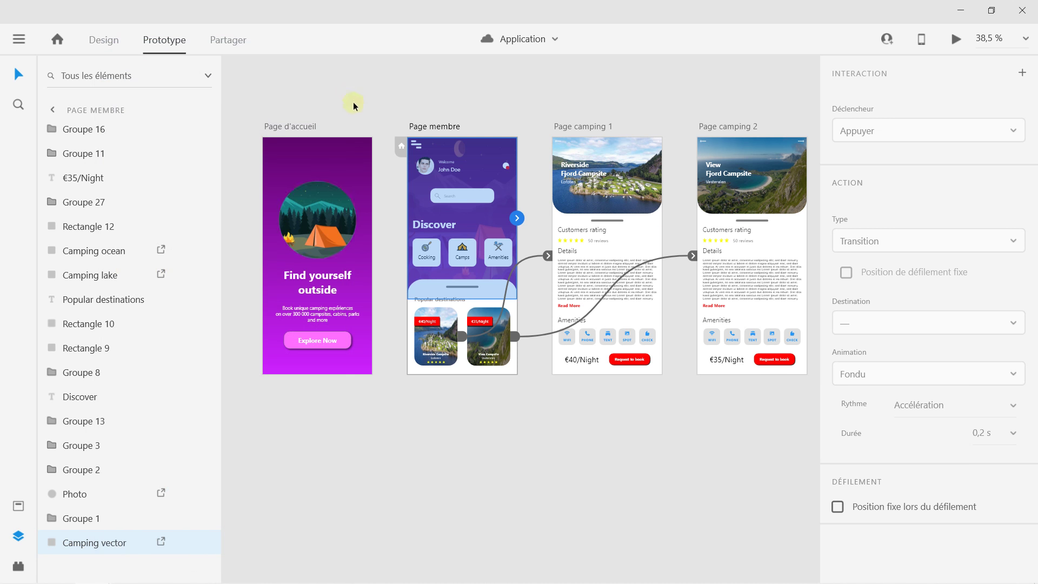
Look over the artboards from Page d'accueil to Page booking, return to Design mode and clear the selection
scroll(400, 249, right, 3)
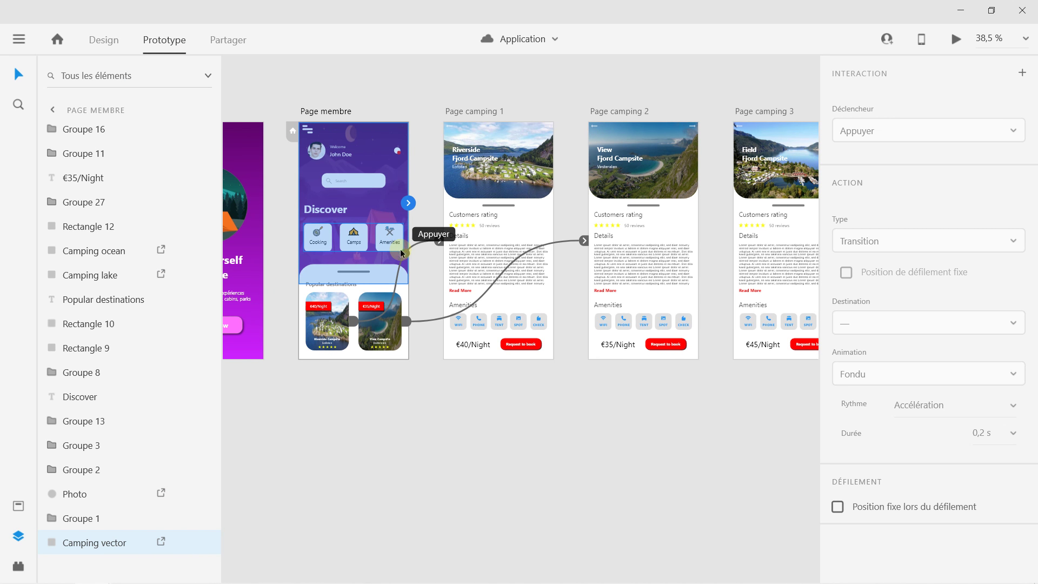
scroll(400, 249, down, 3)
scroll(400, 248, down, 2)
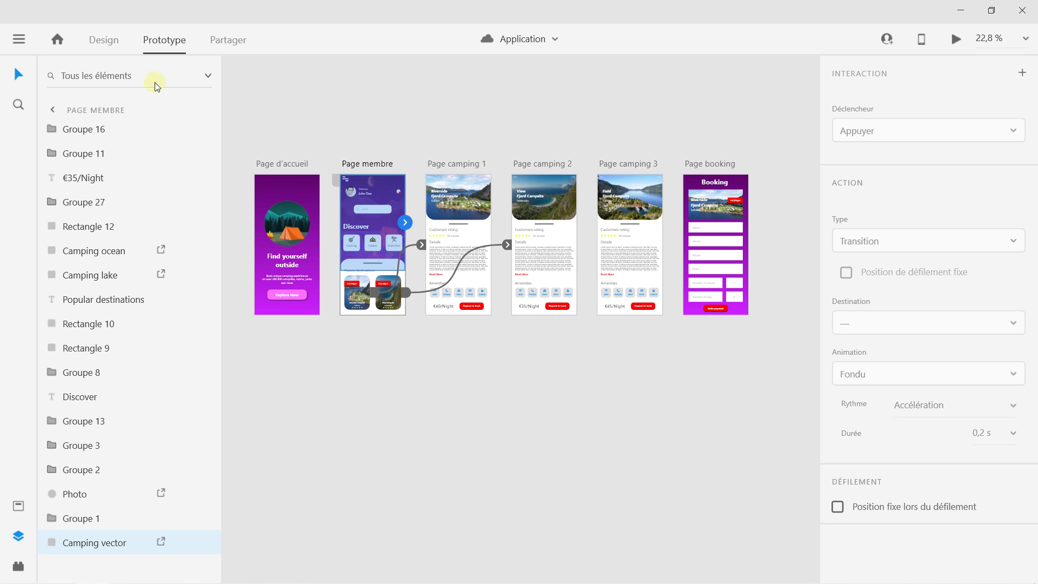
click(111, 48)
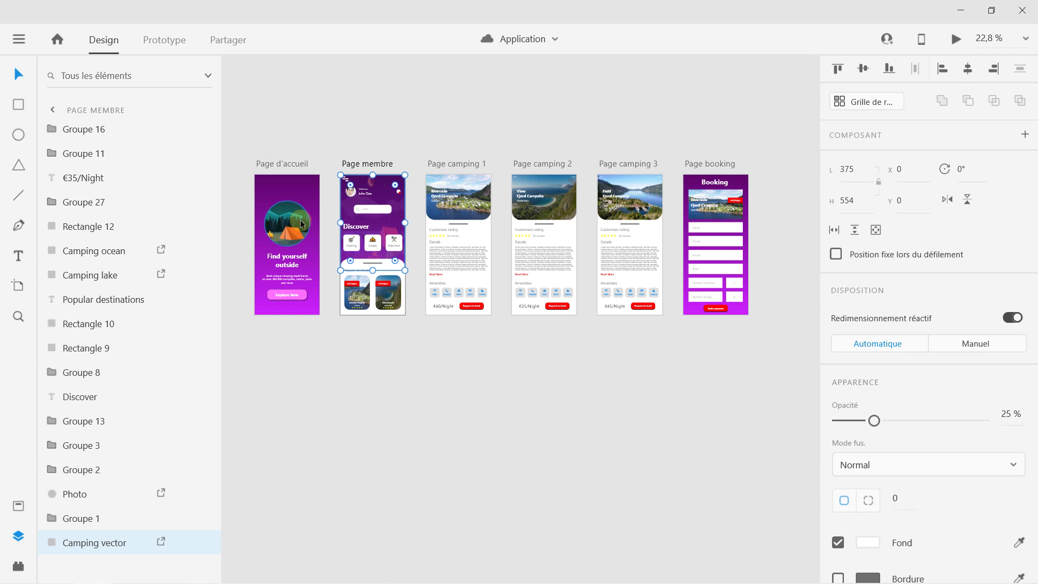
scroll(309, 228, up, 3)
click(304, 91)
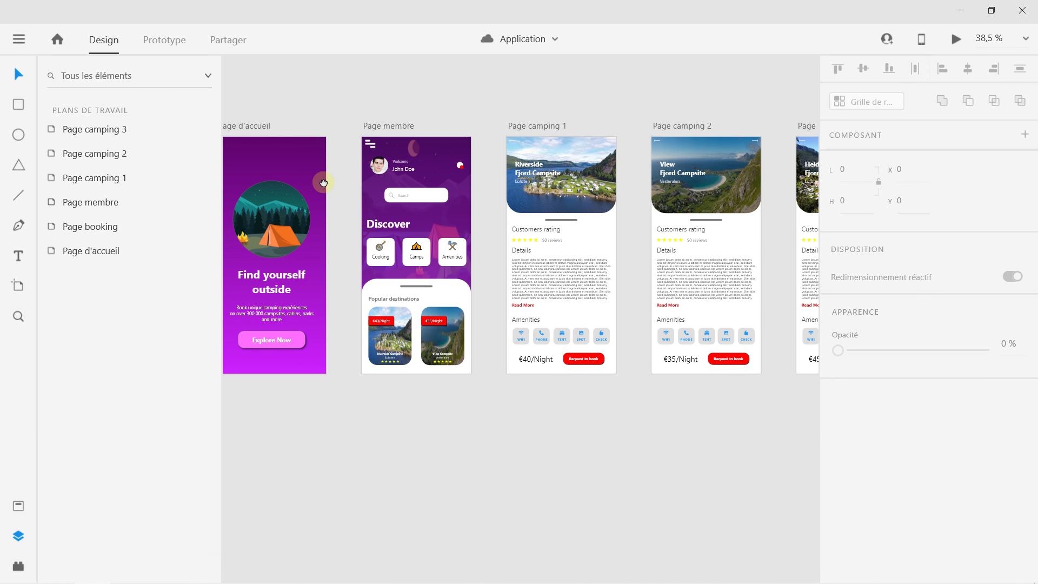
scroll(335, 154, up, 1)
drag(336, 158, 337, 160)
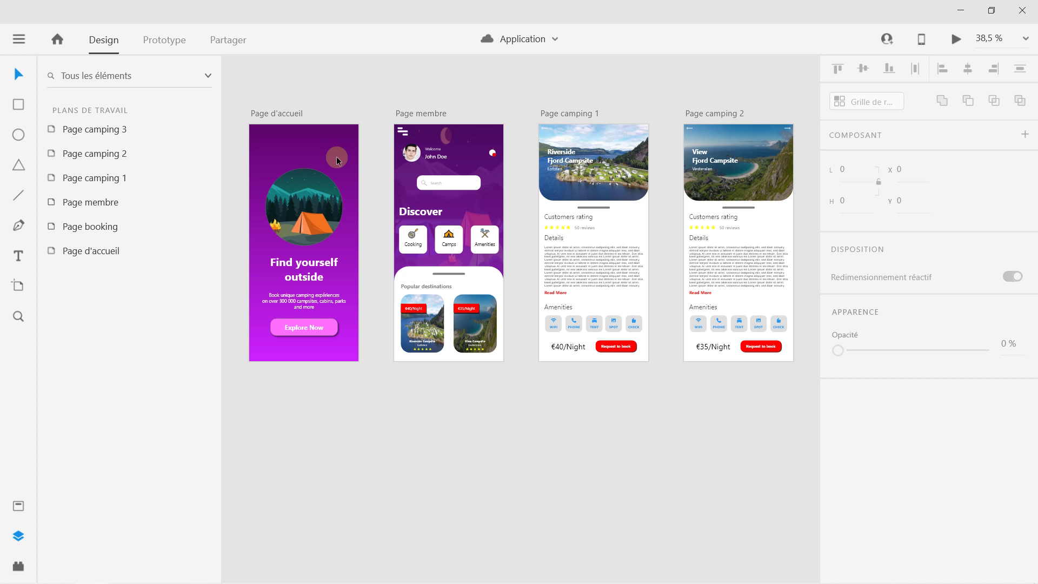
drag(337, 160, 495, 203)
scroll(480, 184, down, 2)
scroll(480, 184, down, 3)
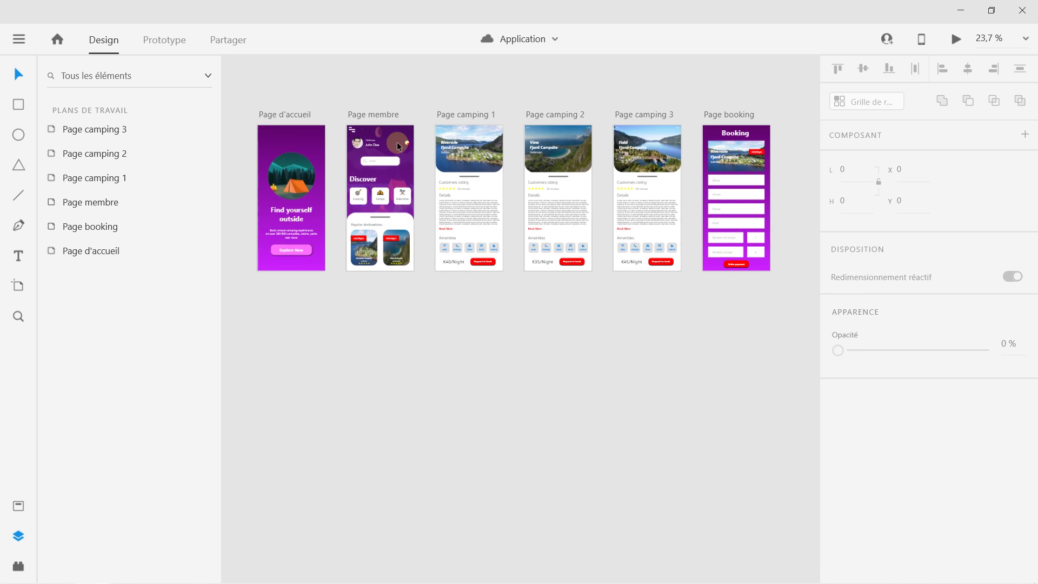
scroll(397, 141, up, 2)
scroll(430, 145, down, 2)
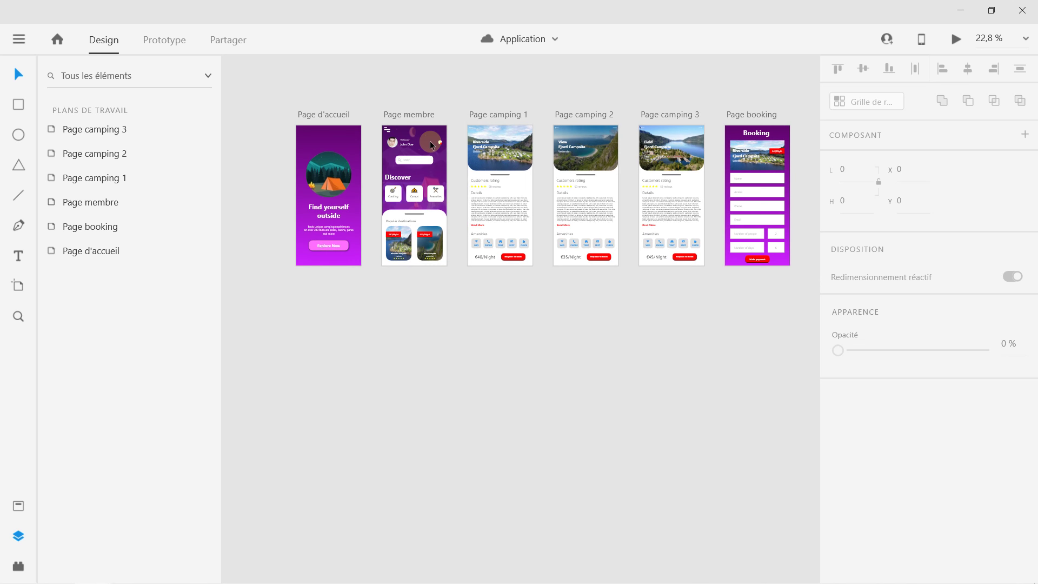
scroll(422, 147, up, 2)
scroll(419, 151, down, 2)
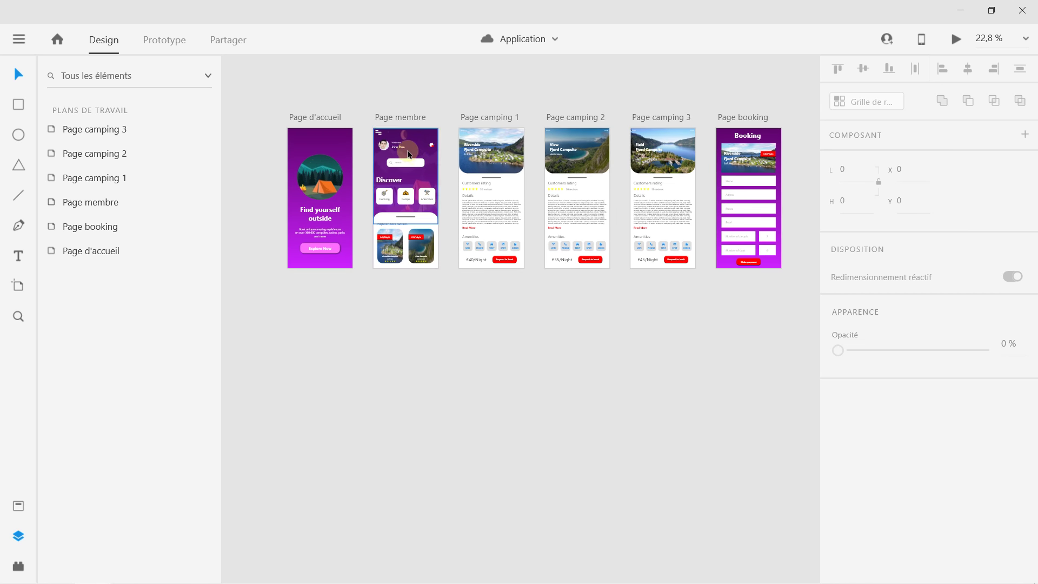